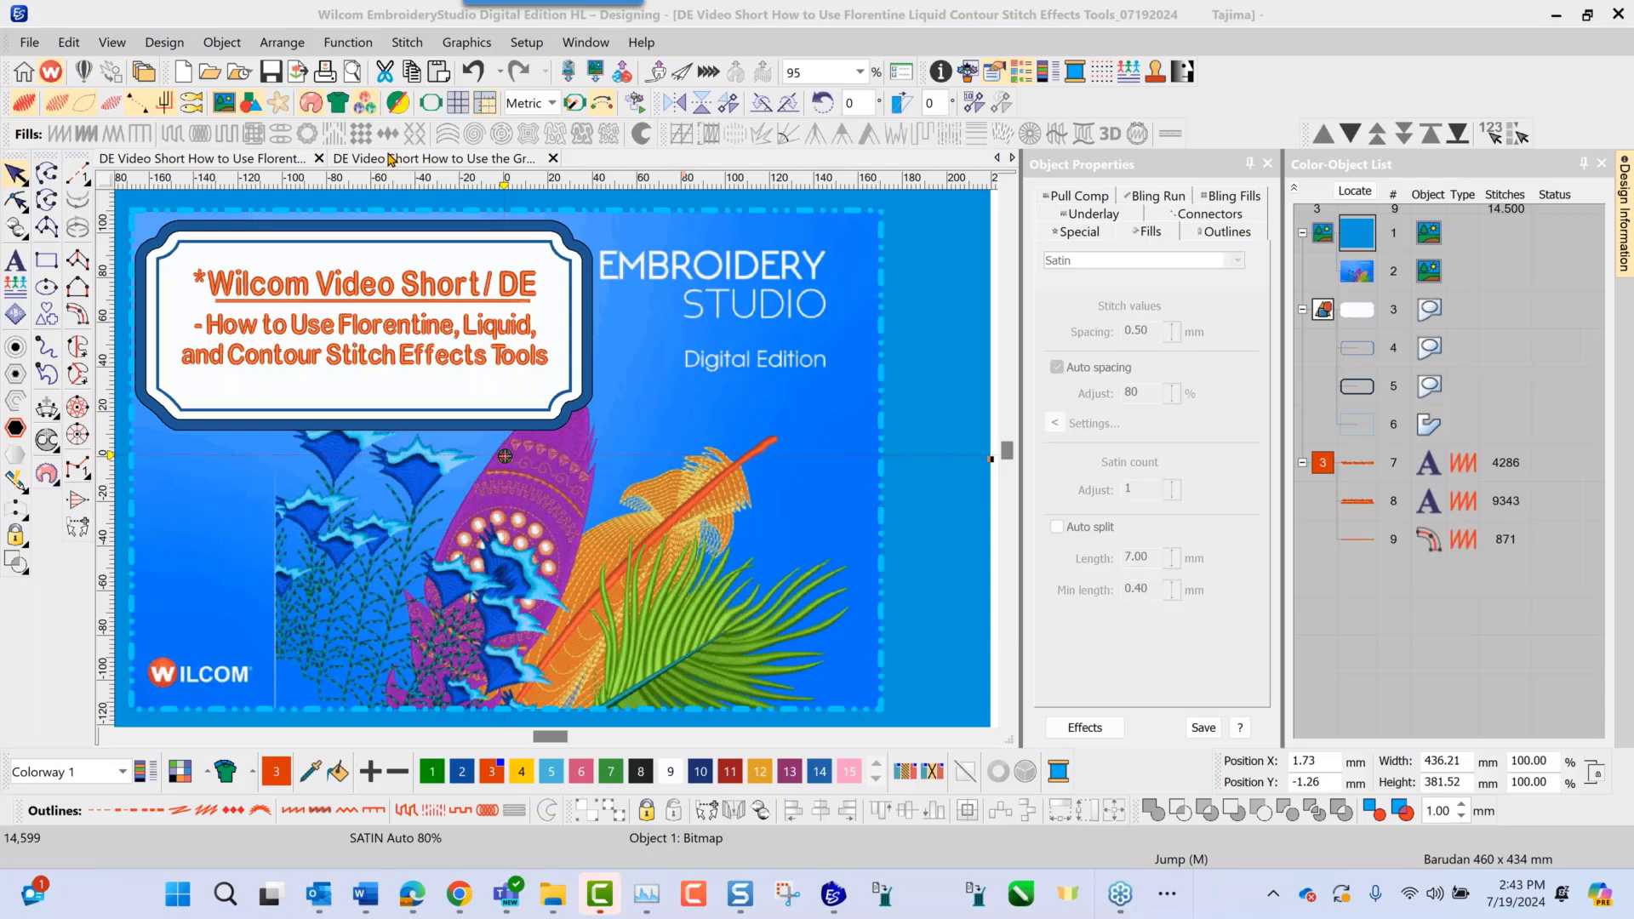
Switch to the Graphics Digitize project design and start a Complex Fill object with the Contour stitch type
left_click(393, 160)
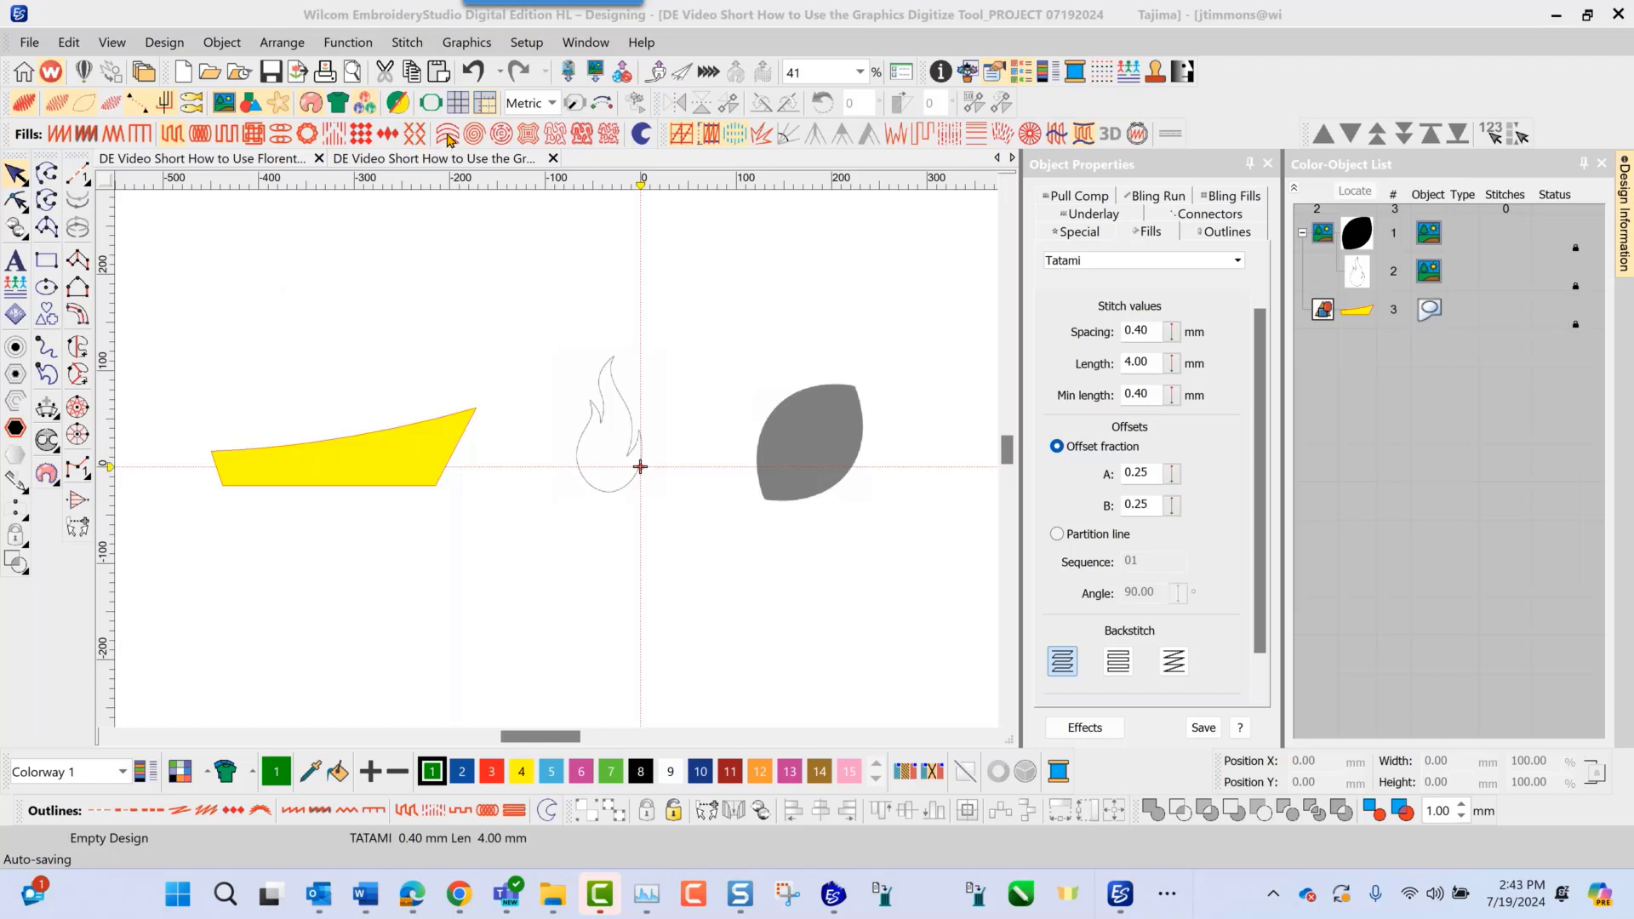
scroll(433, 435, "up", 2)
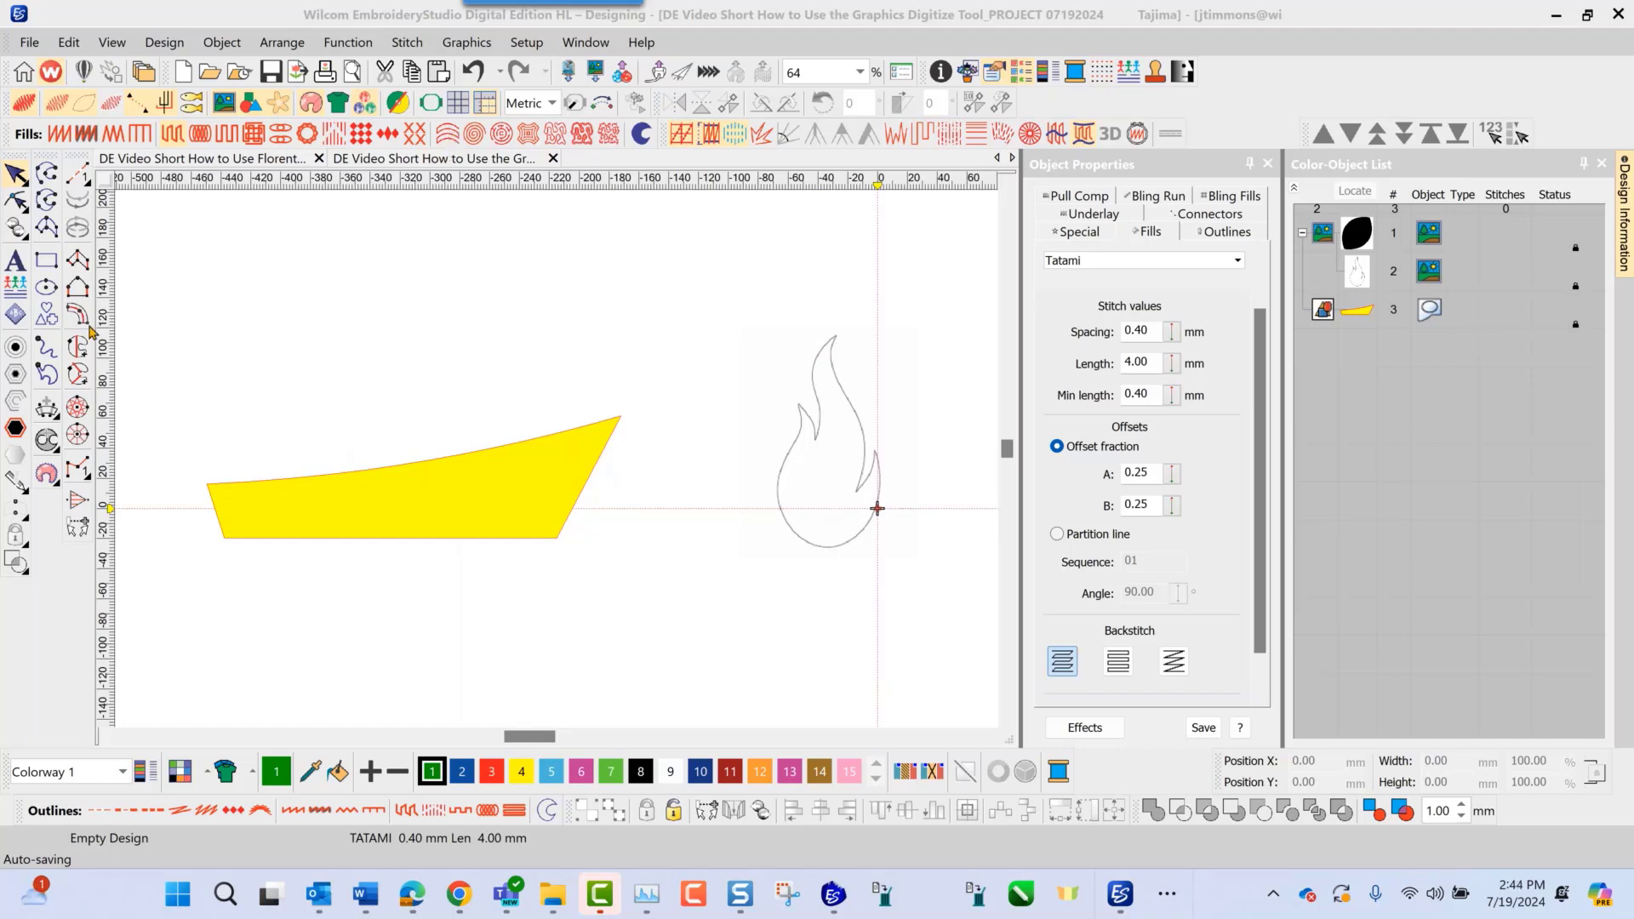
left_click(81, 352)
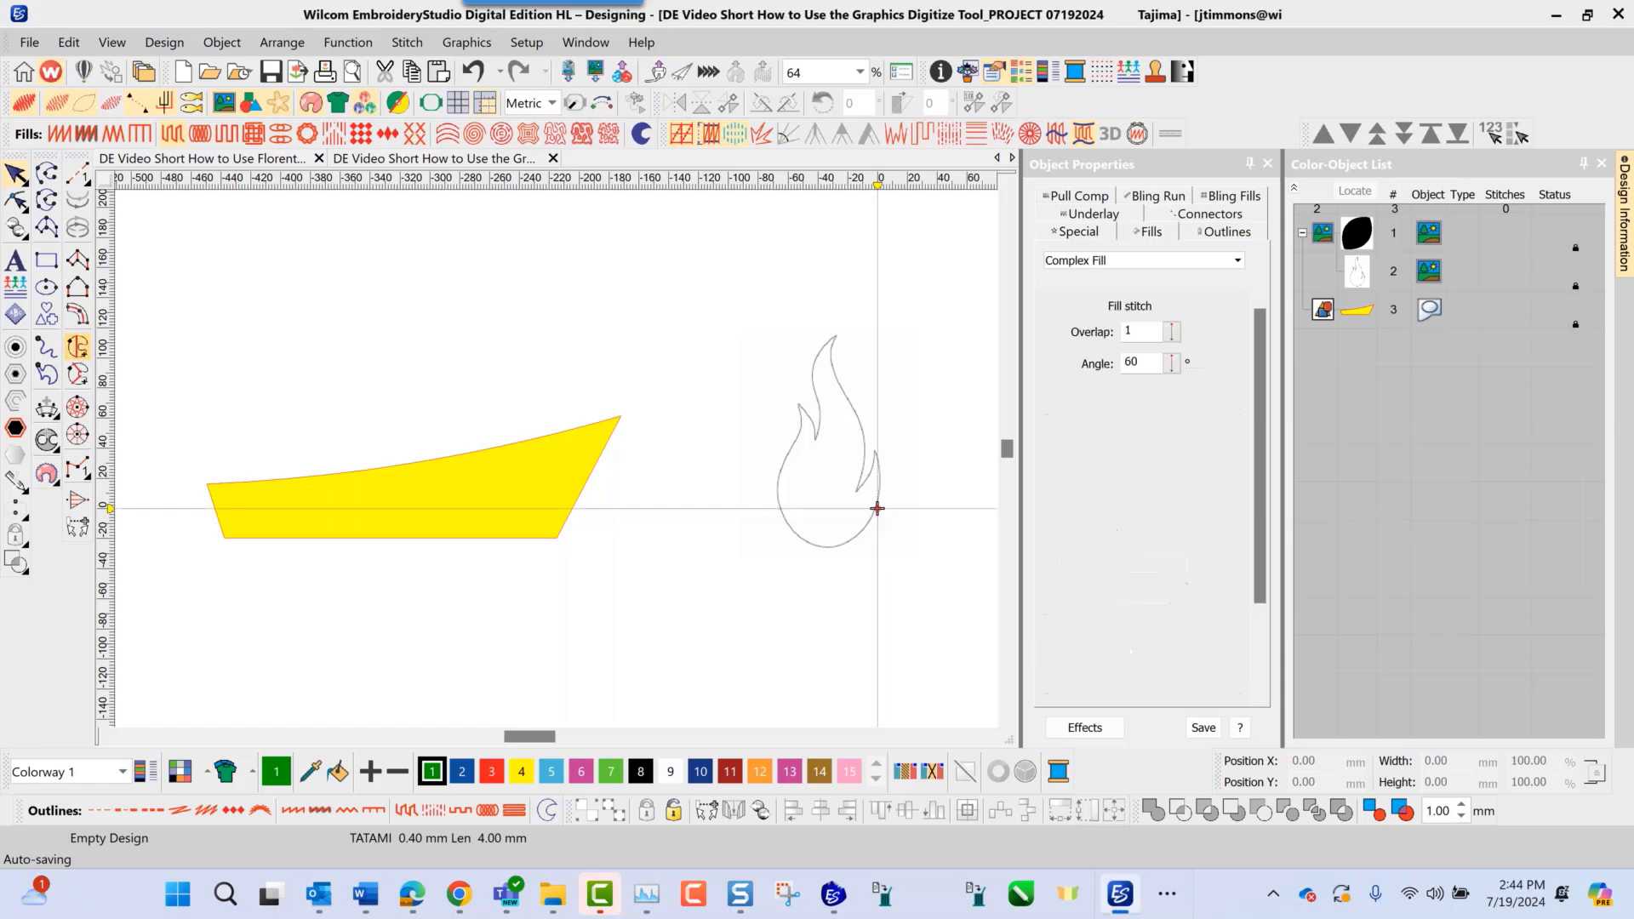
left_click(448, 136)
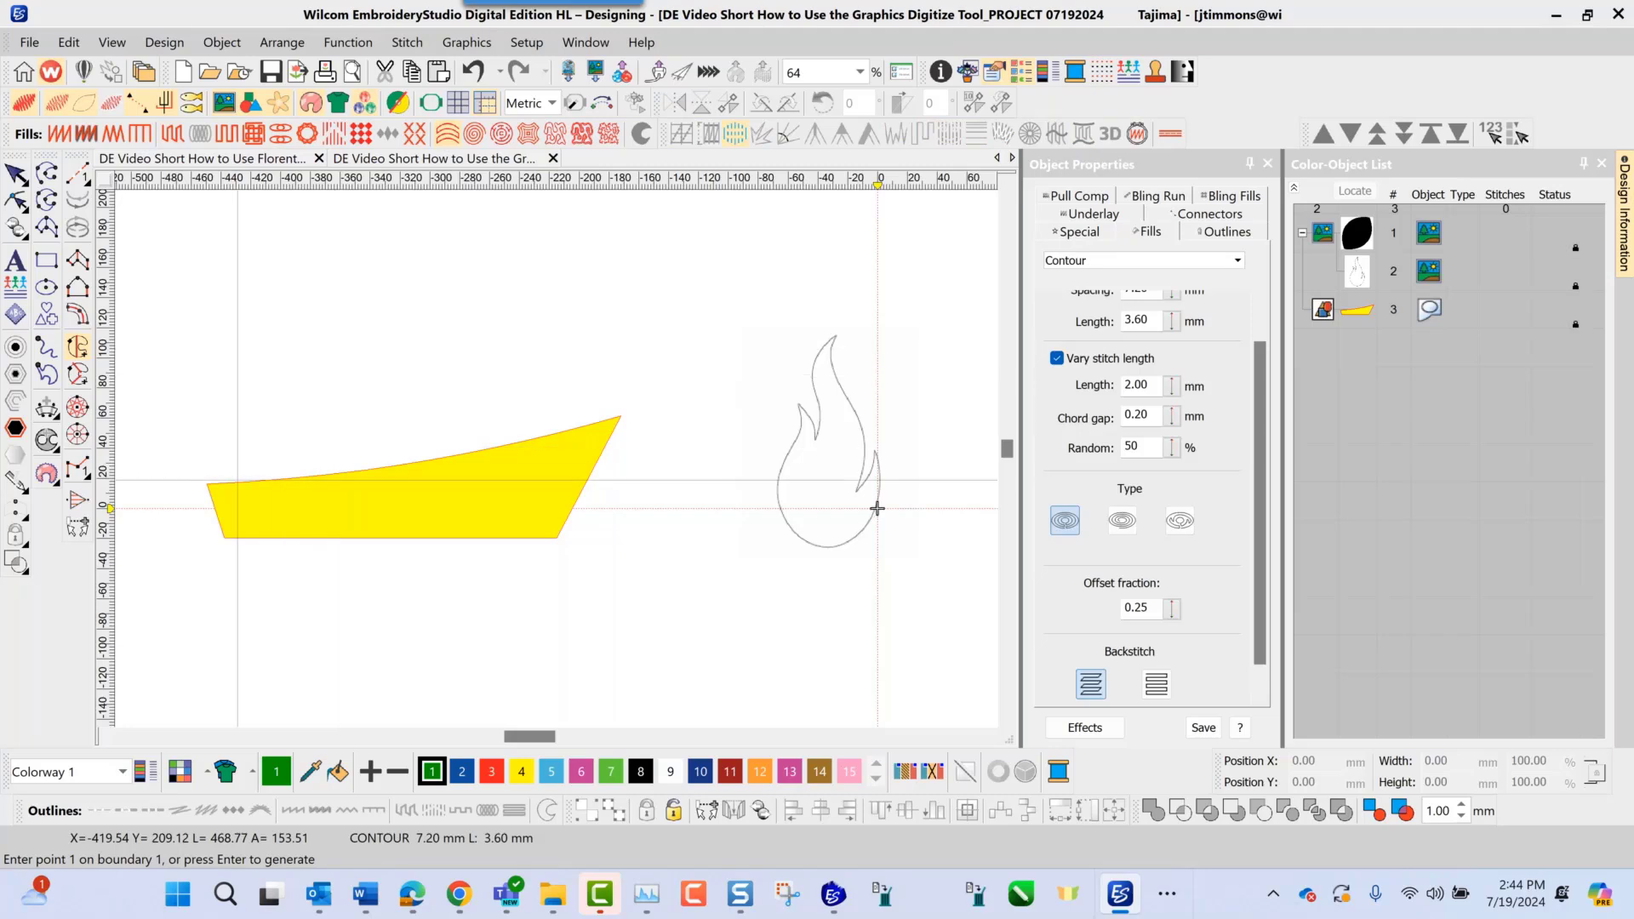
Trace the yellow boat with a five-point closed boundary, placing the entry at the stern's upper corner and the exit at the hull's lower bow corner
left_click(207, 483)
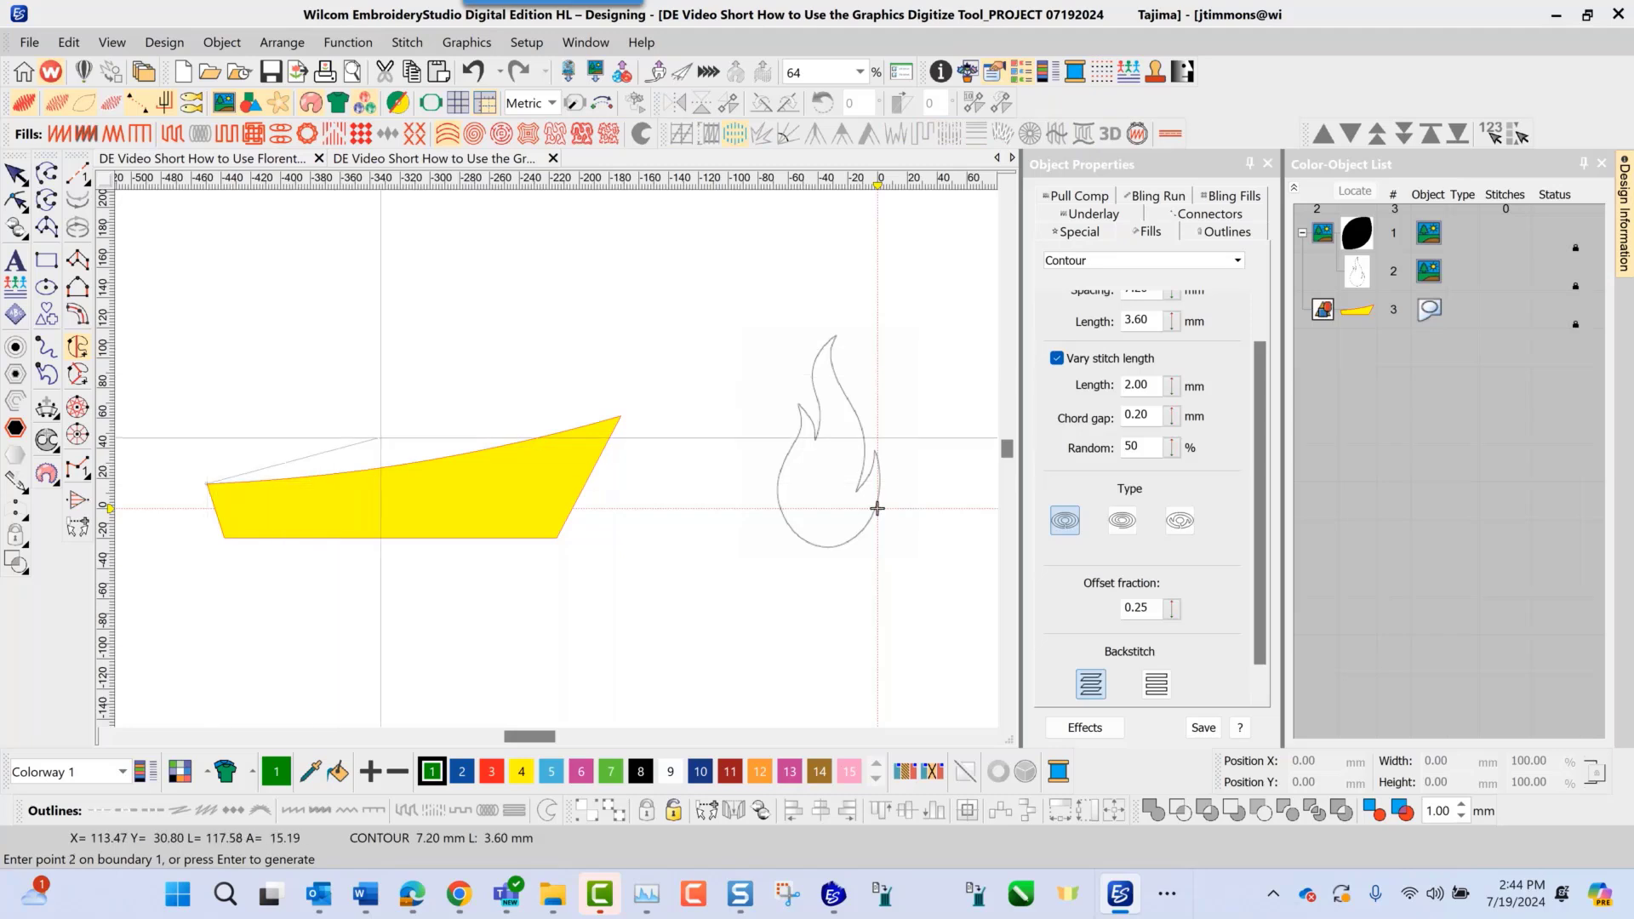
left_click(406, 463)
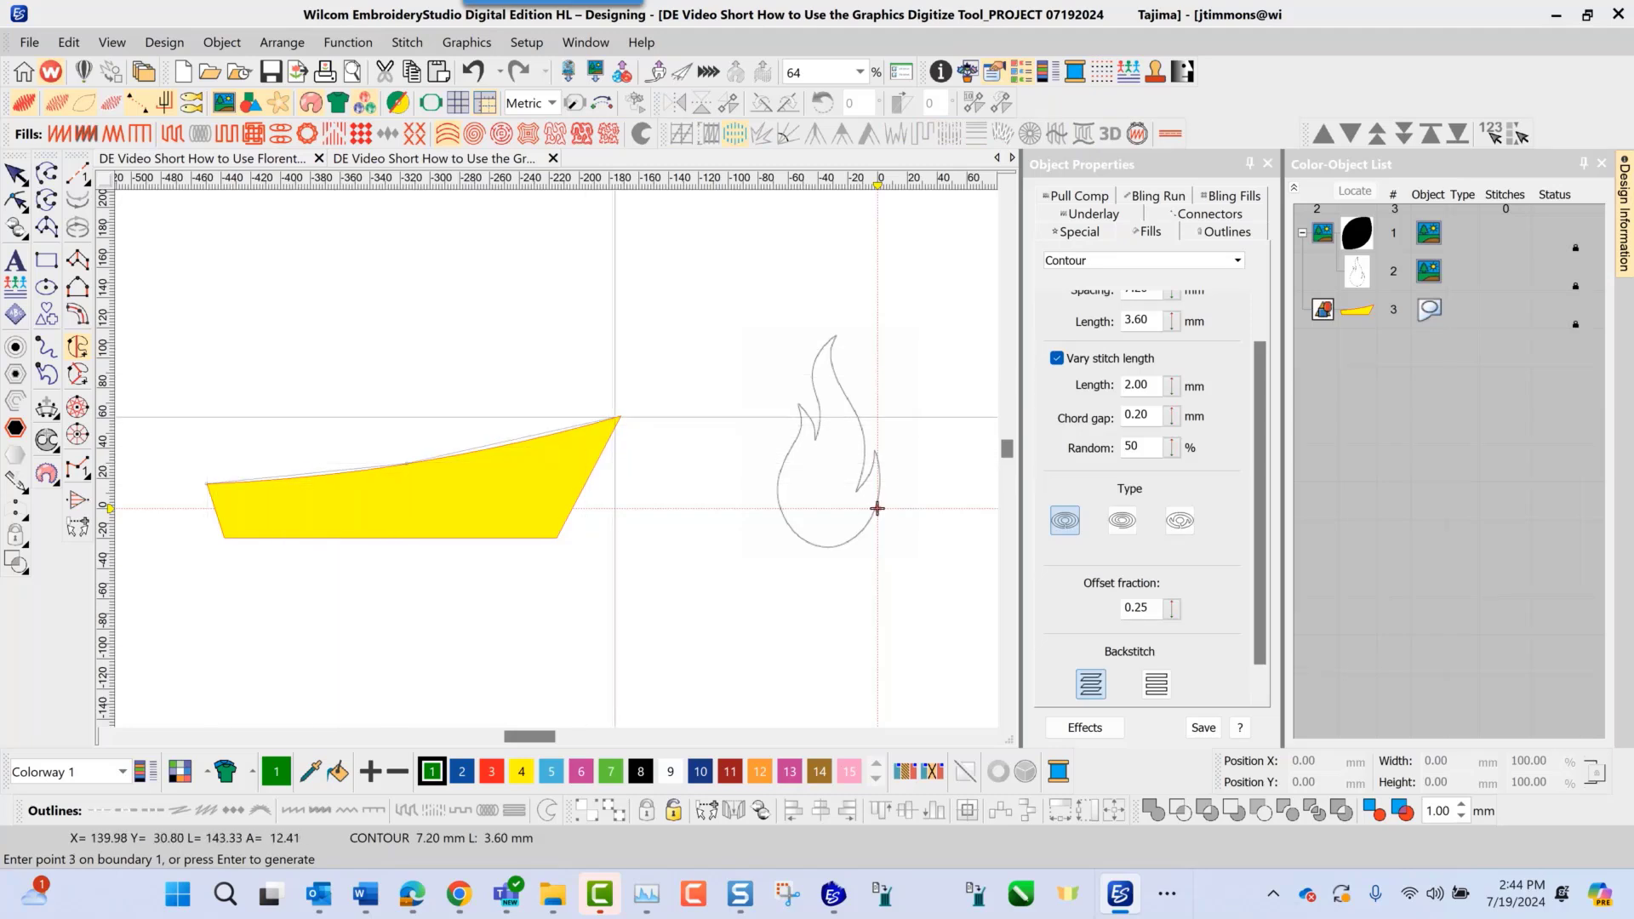
left_click(622, 415)
left_click(557, 538)
left_click(223, 538)
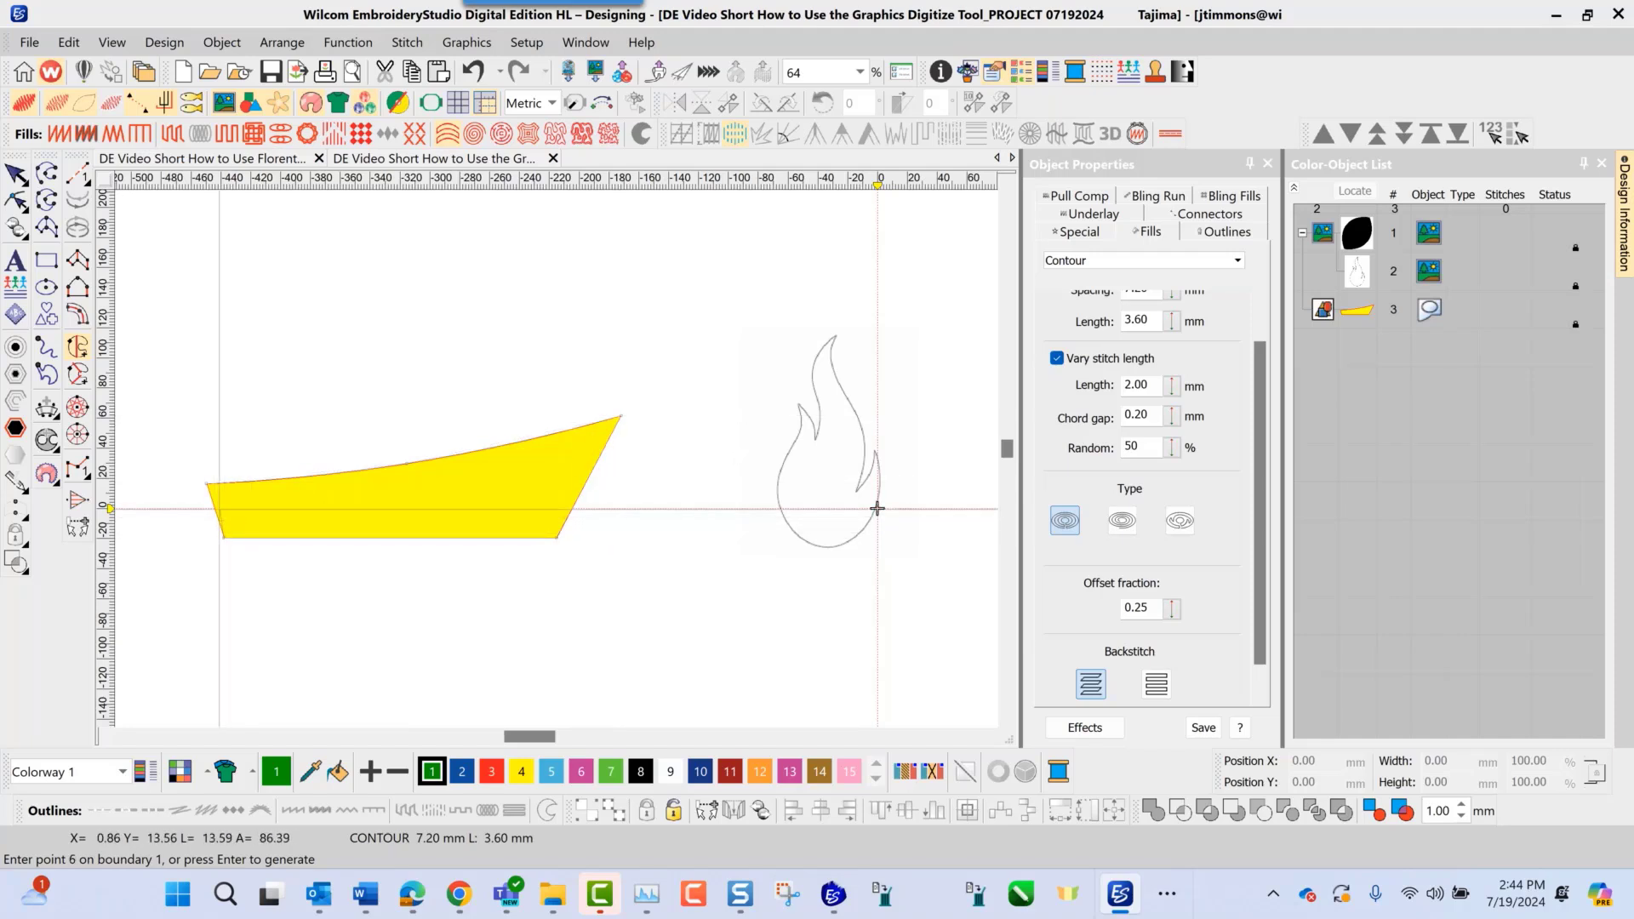
key("Return")
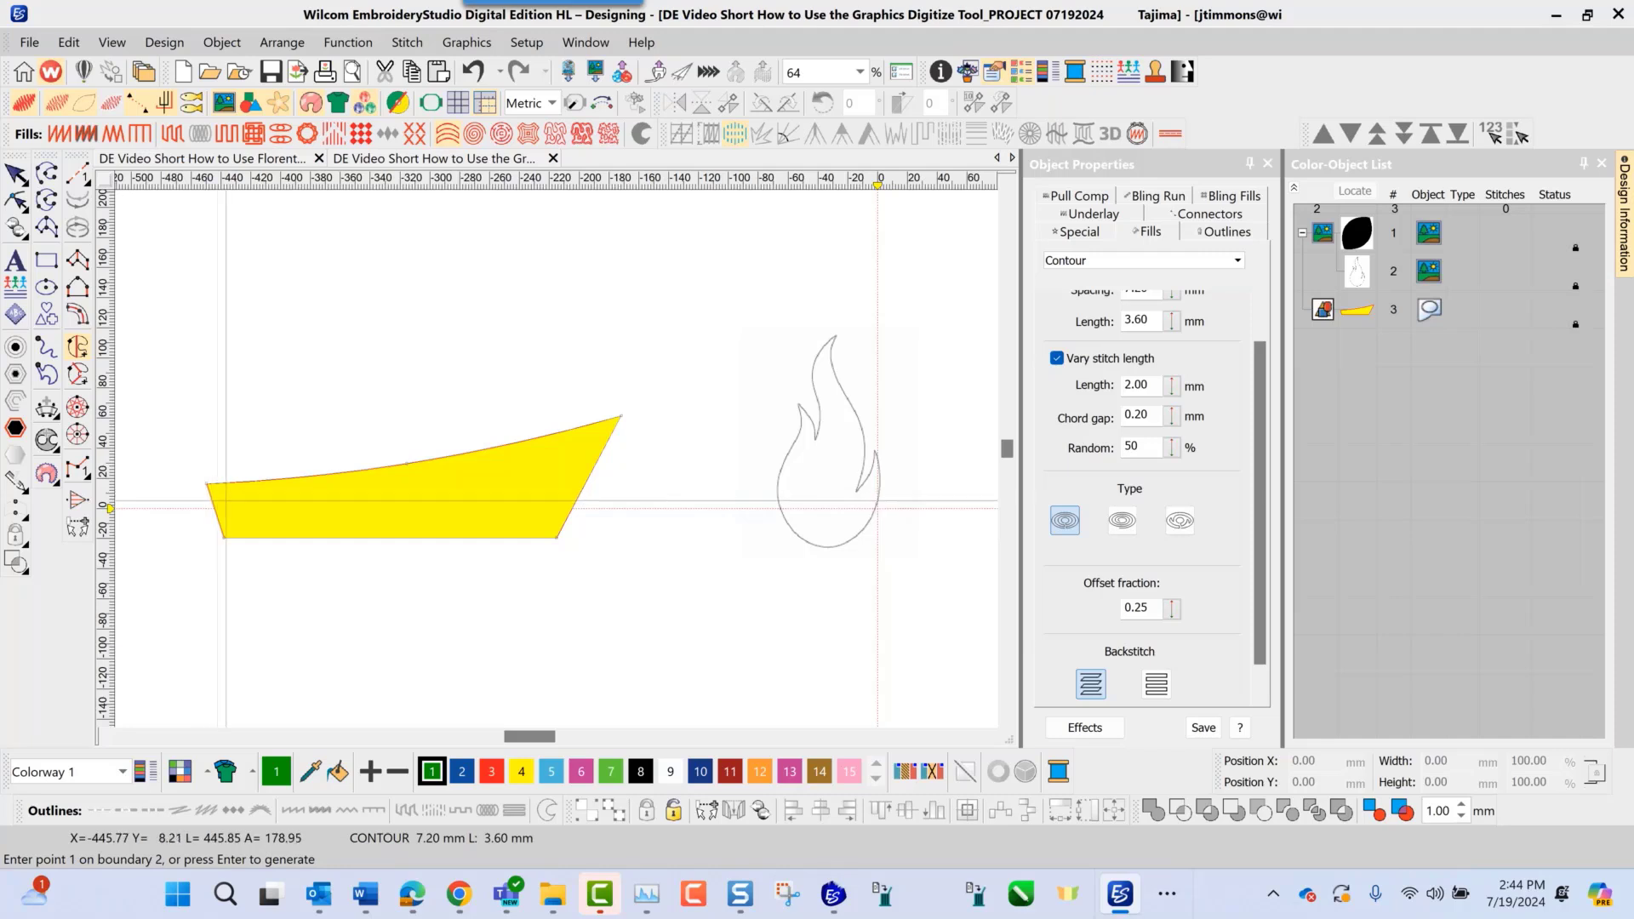
key("Return")
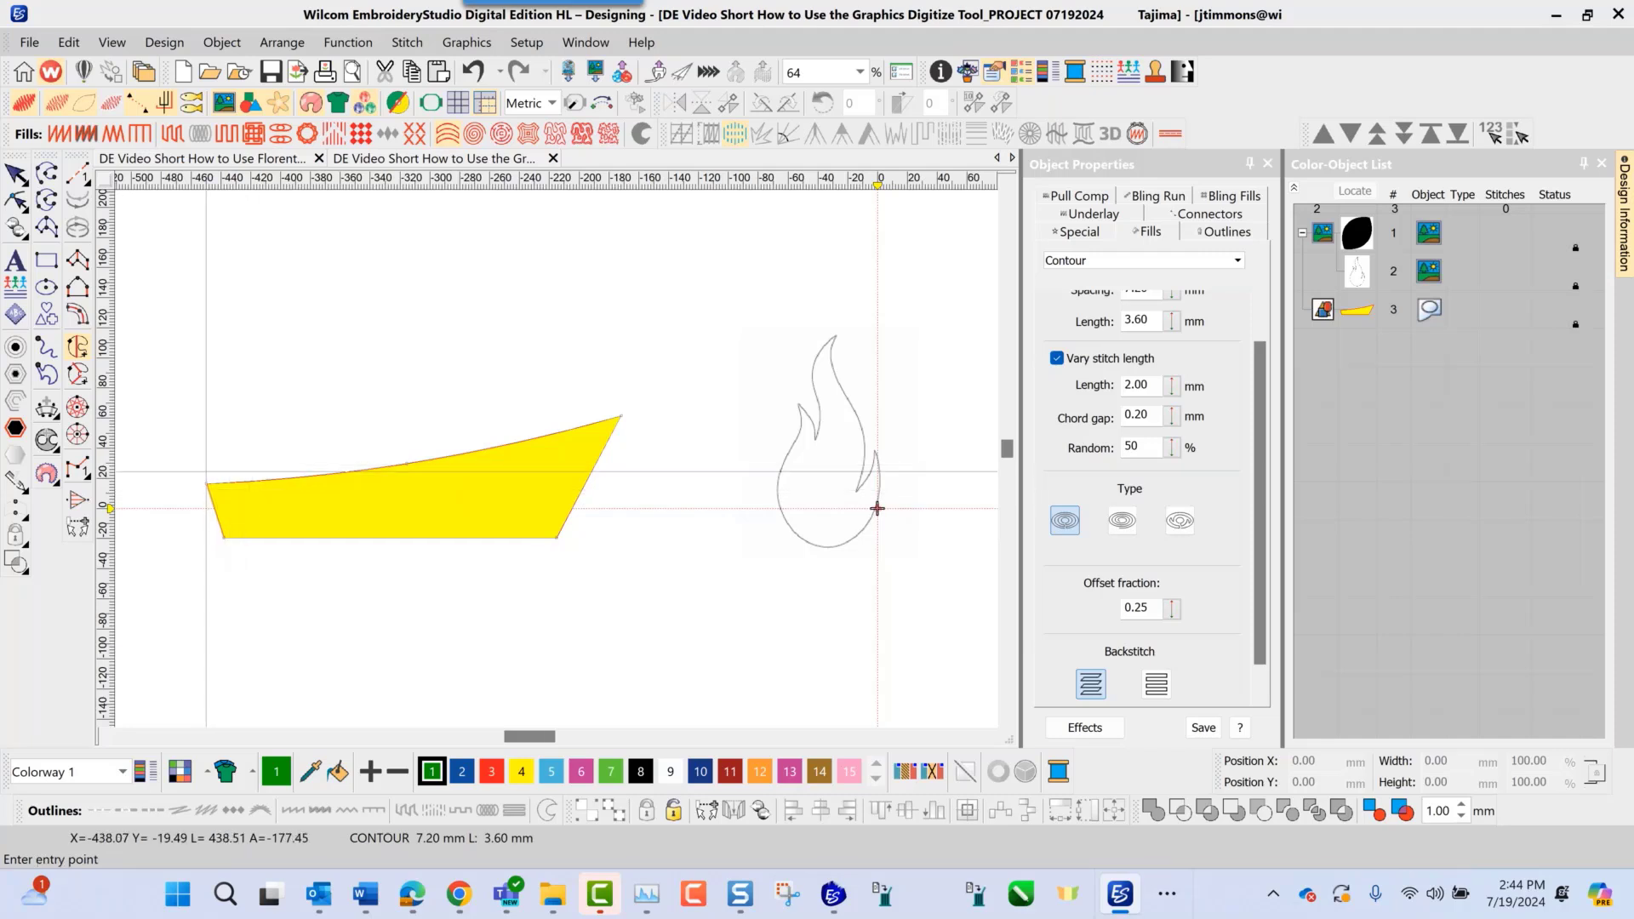
left_click(207, 486)
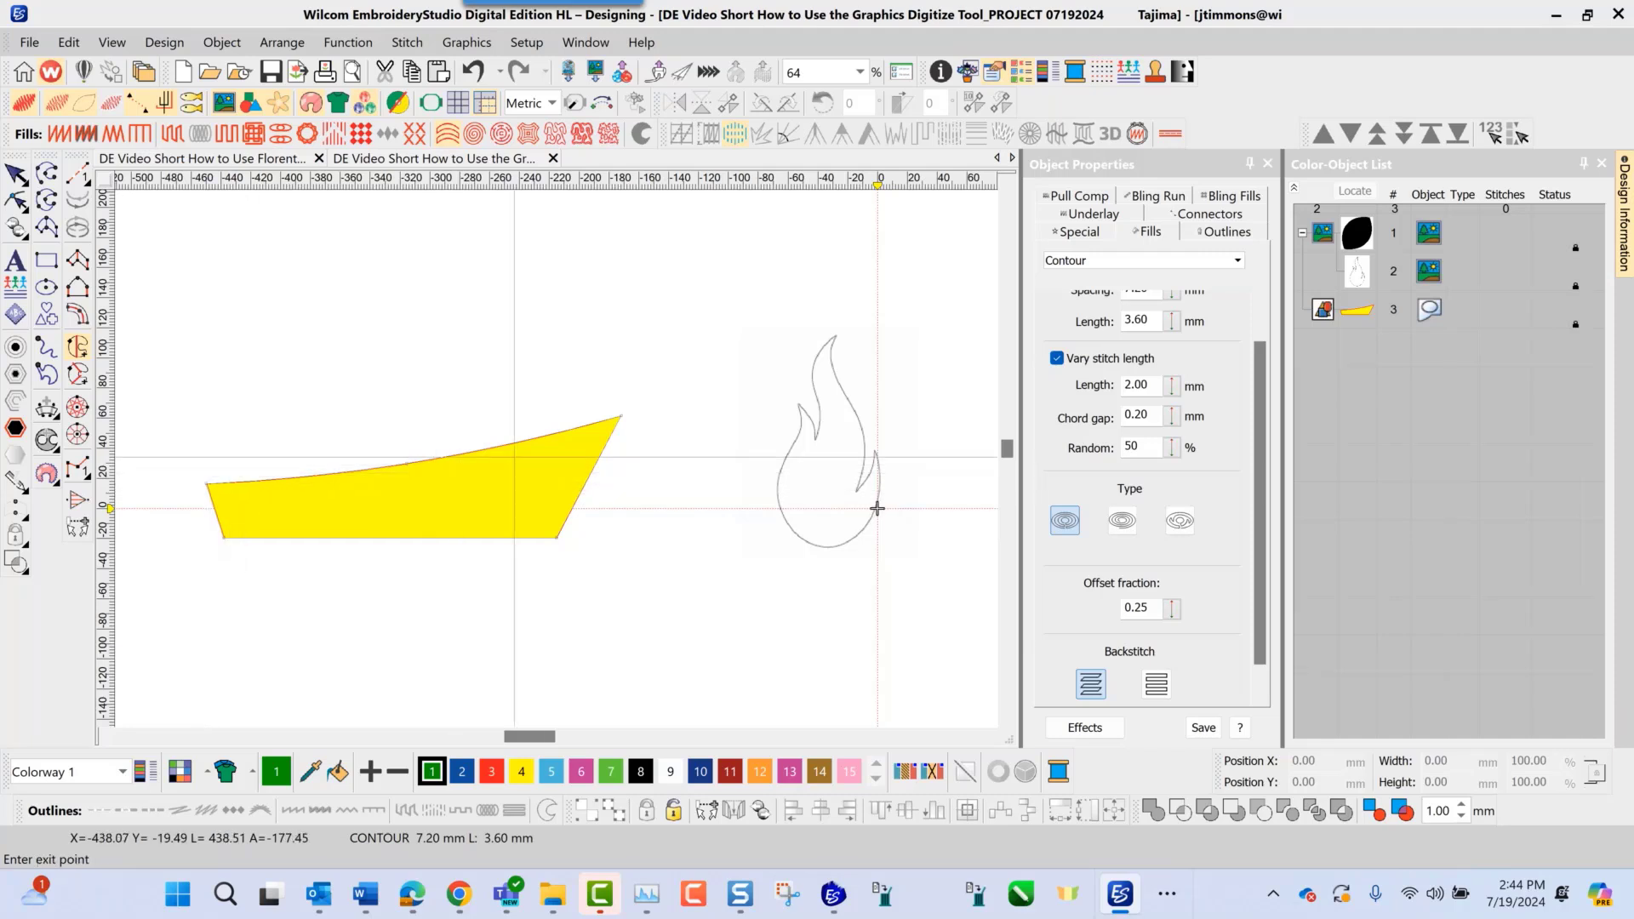
left_click(557, 537)
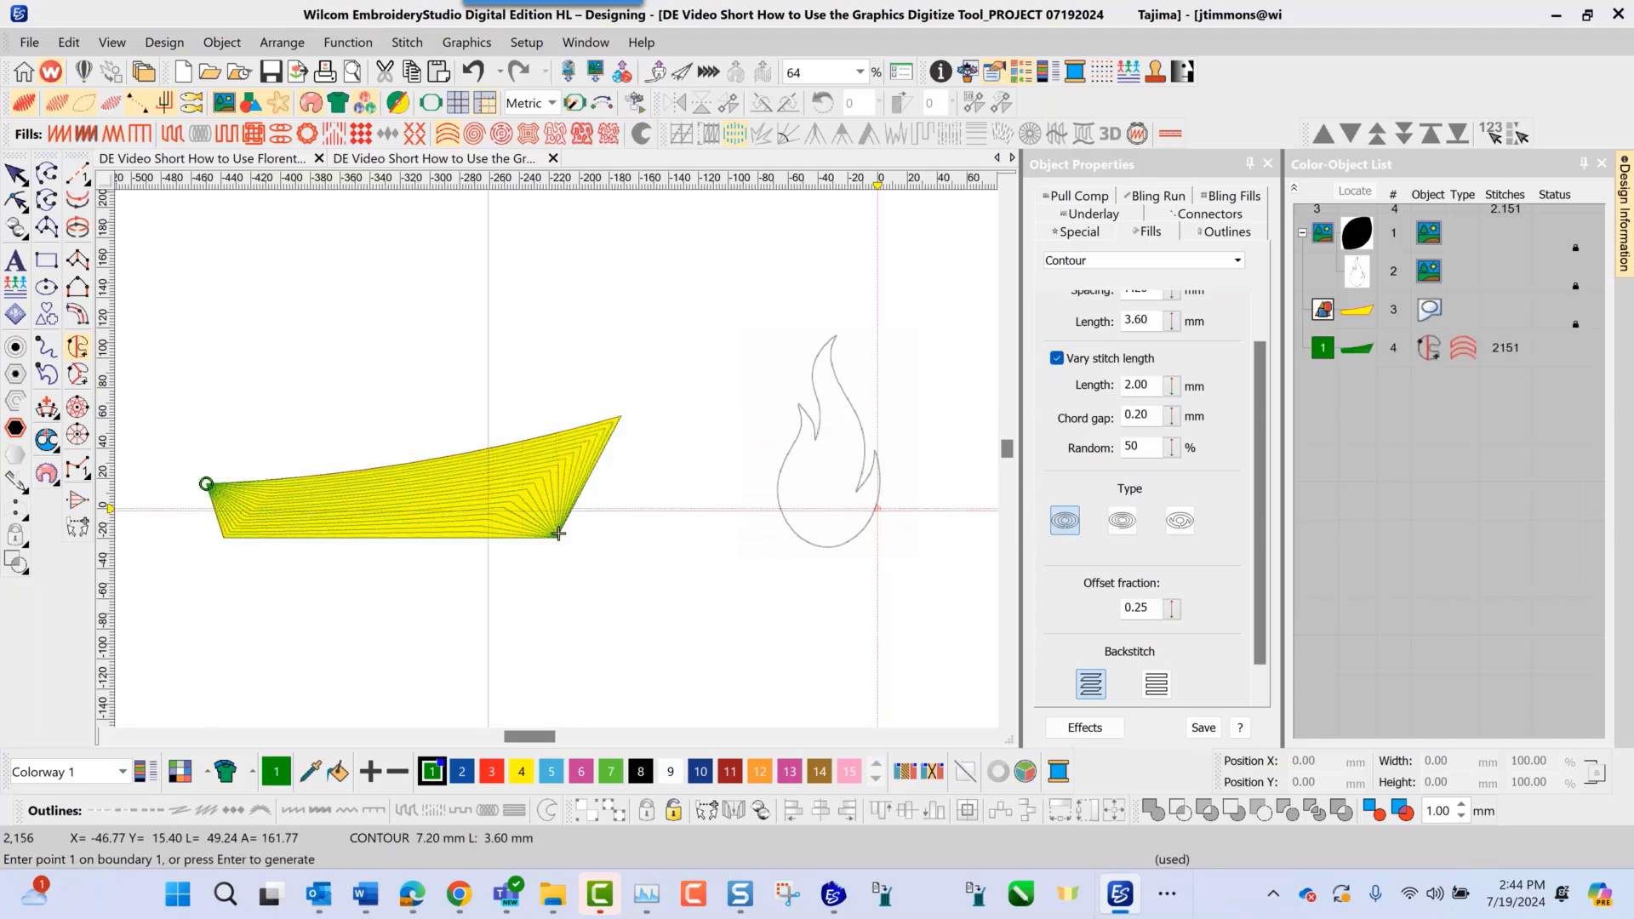
Finish digitizing and set the boat's contour stitch spacing to 5.00 mm
scroll(455, 509, "up", 2)
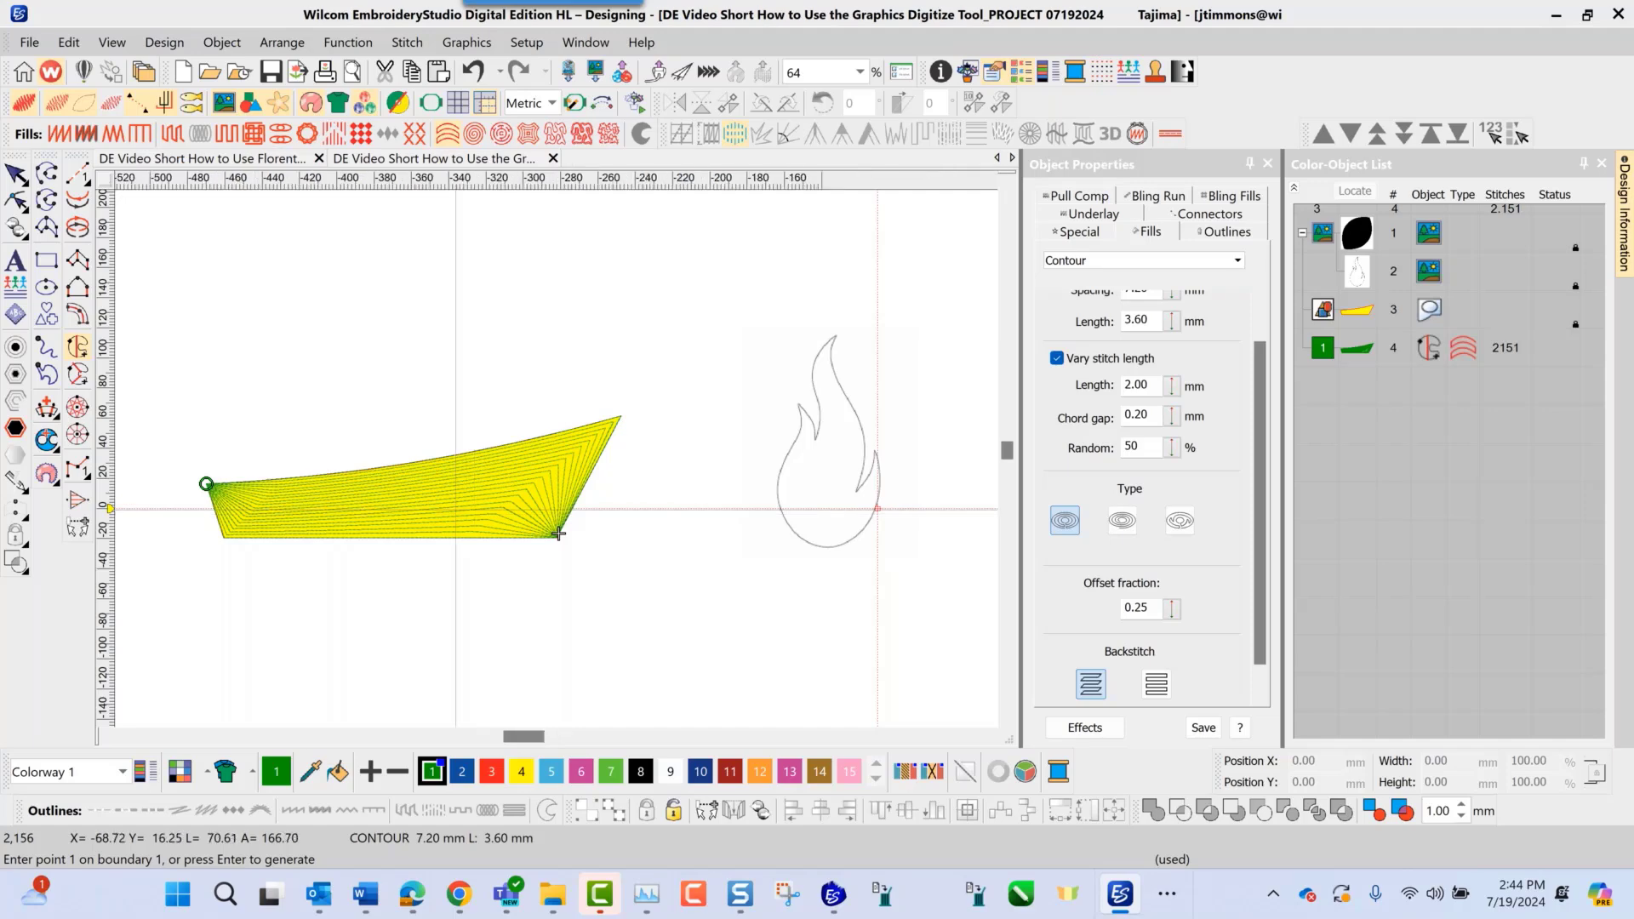
scroll(716, 496, "up", 2)
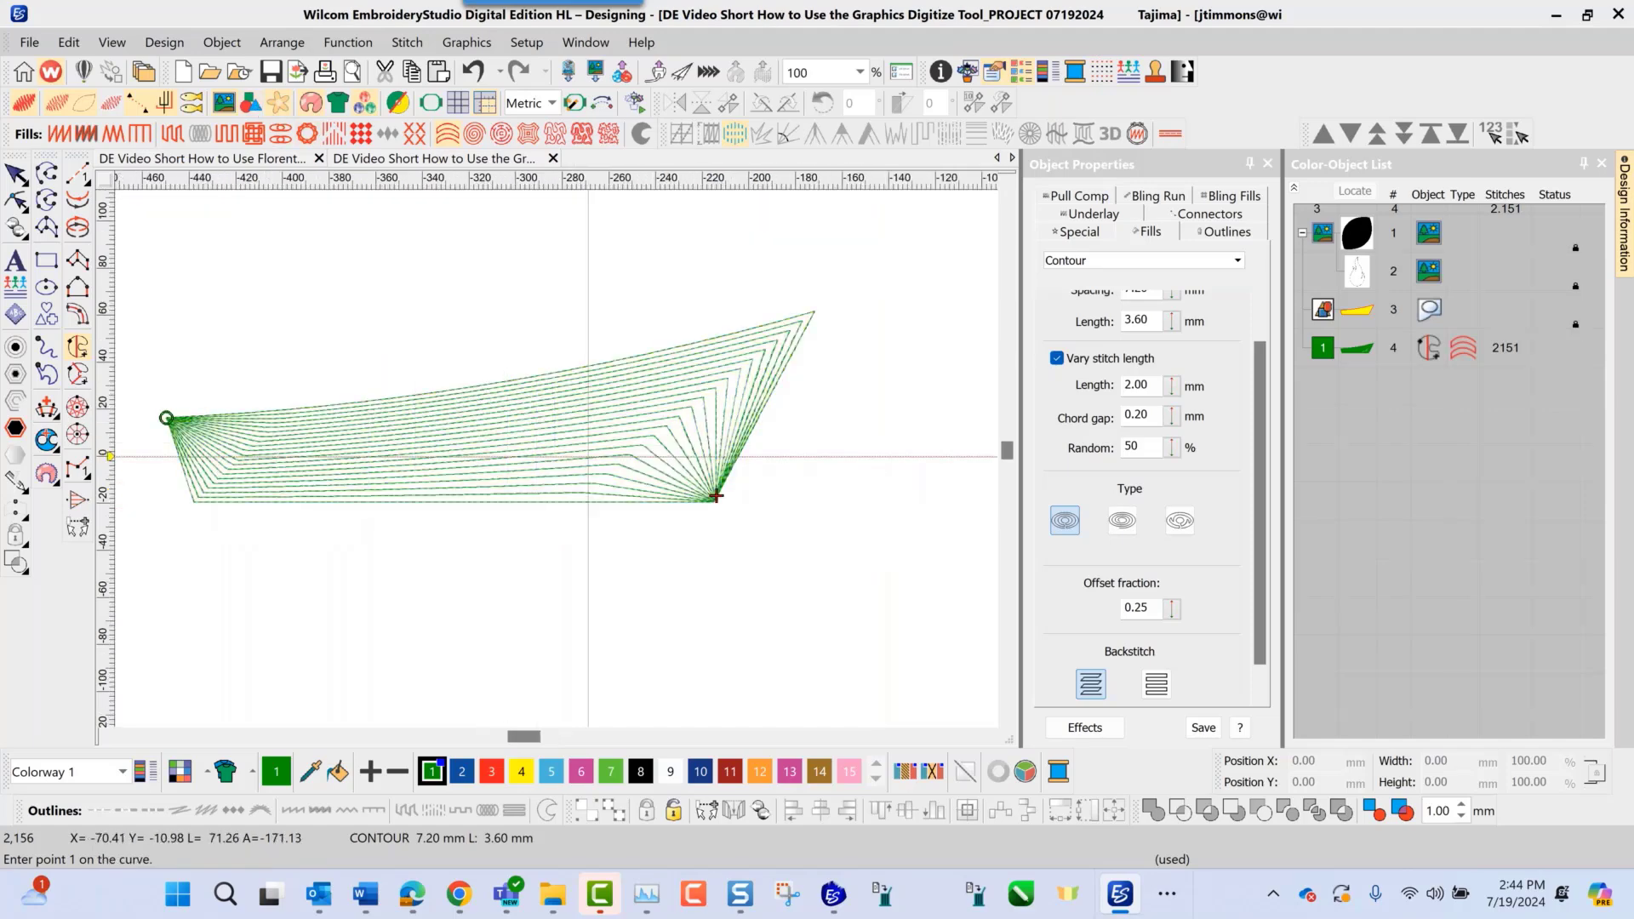
scroll(750, 521, "down", 2)
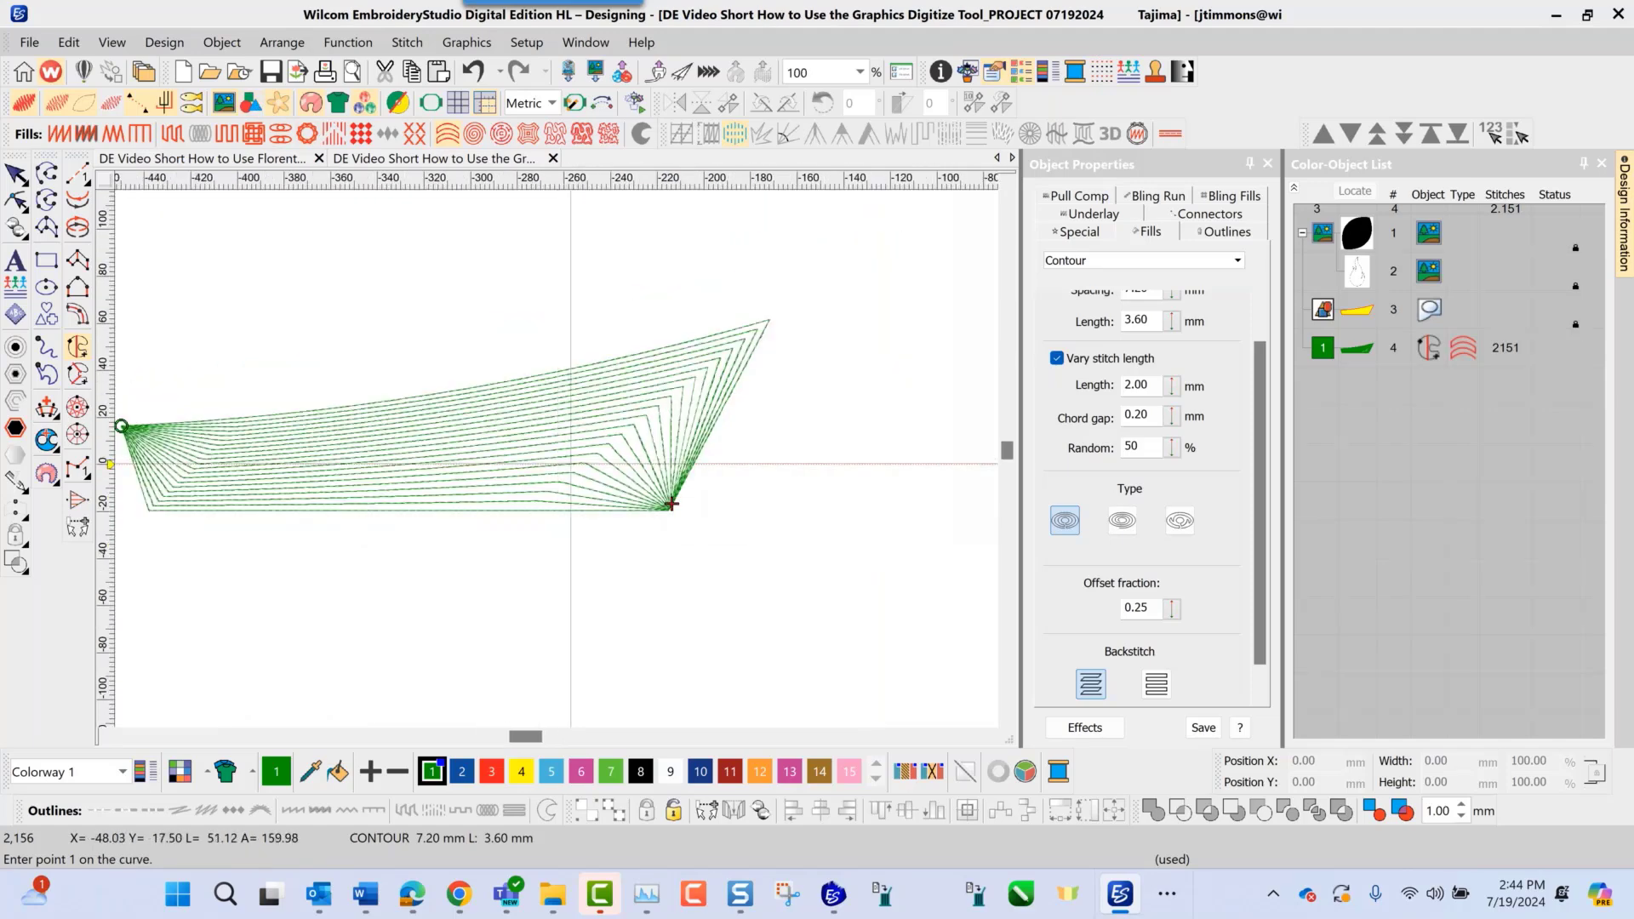
key("Escape")
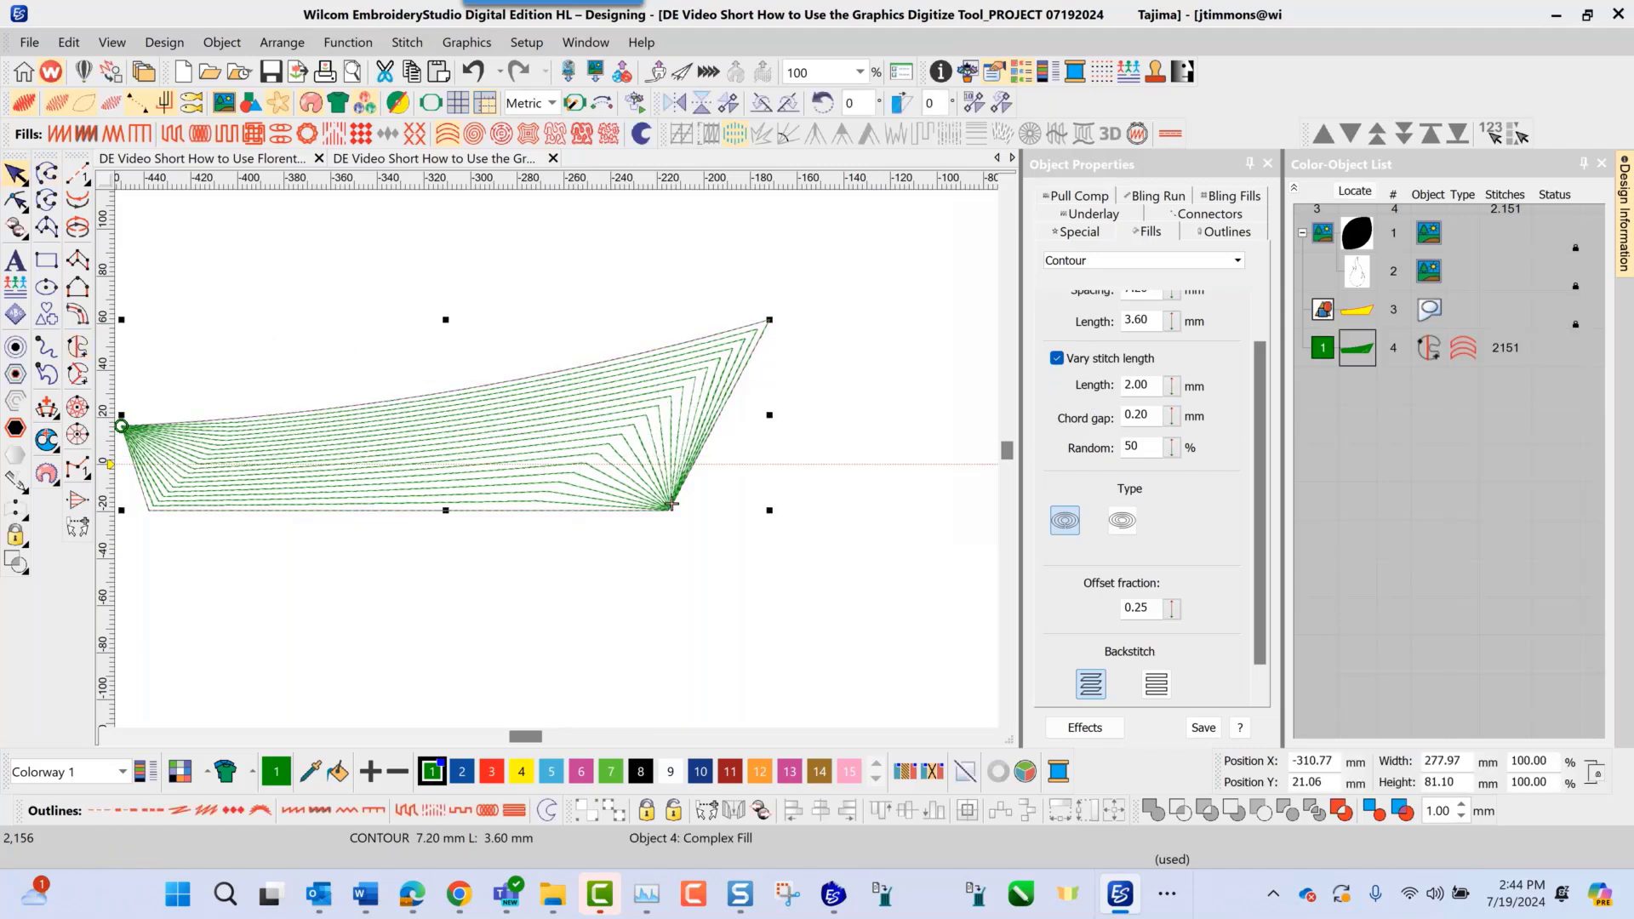
scroll(1266, 437, "up", 1)
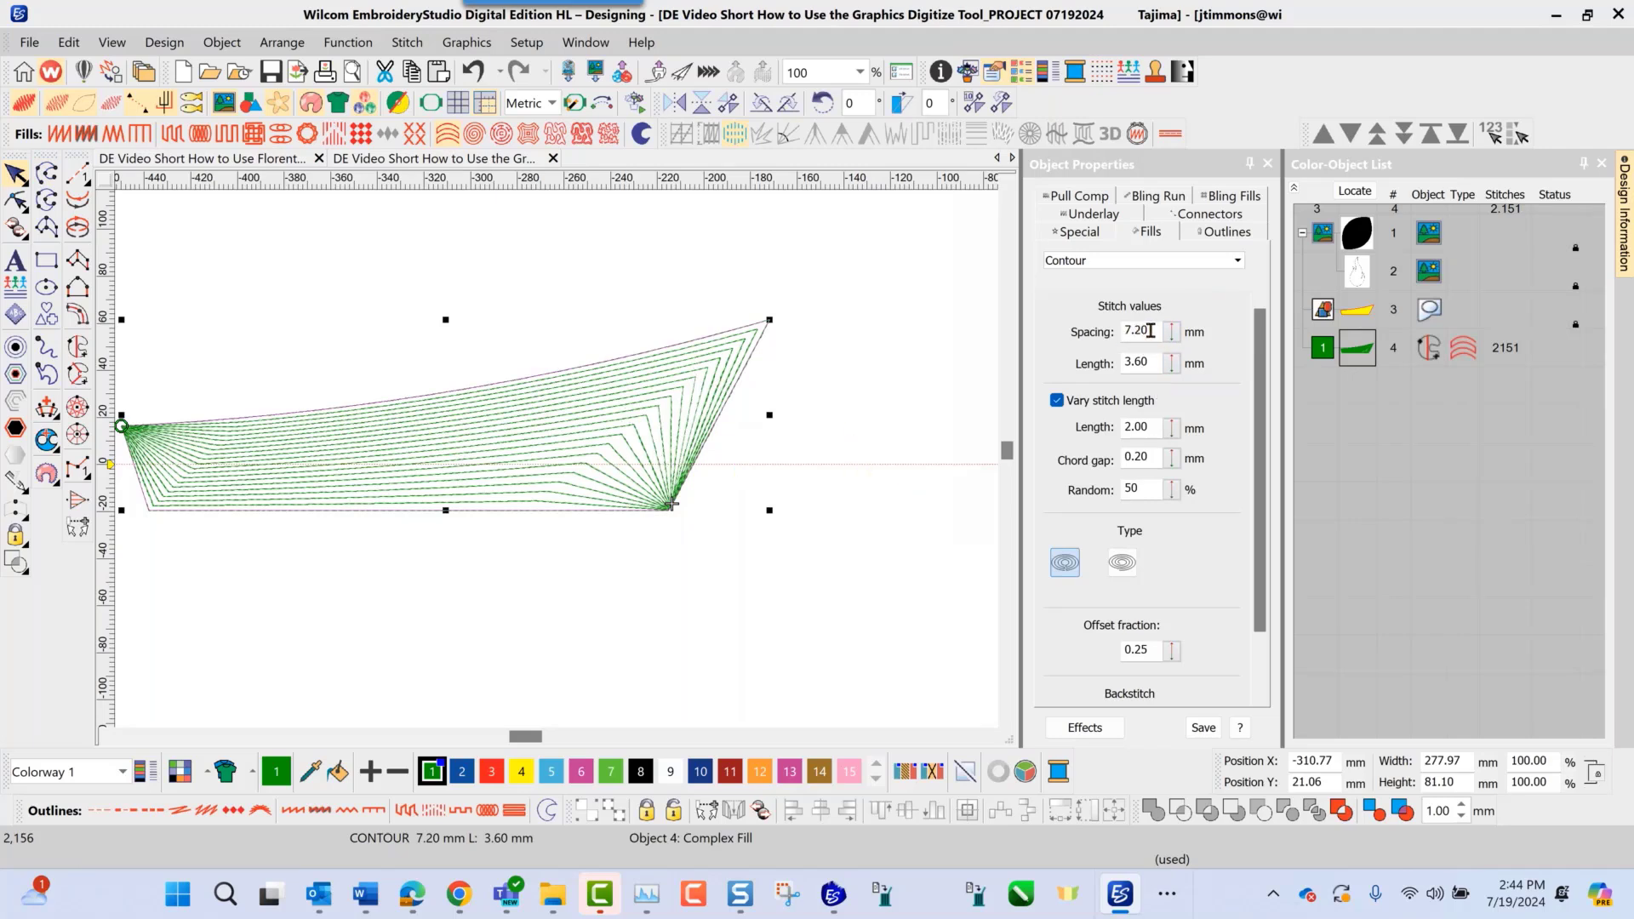
left_click_drag(1149, 331, 1077, 327)
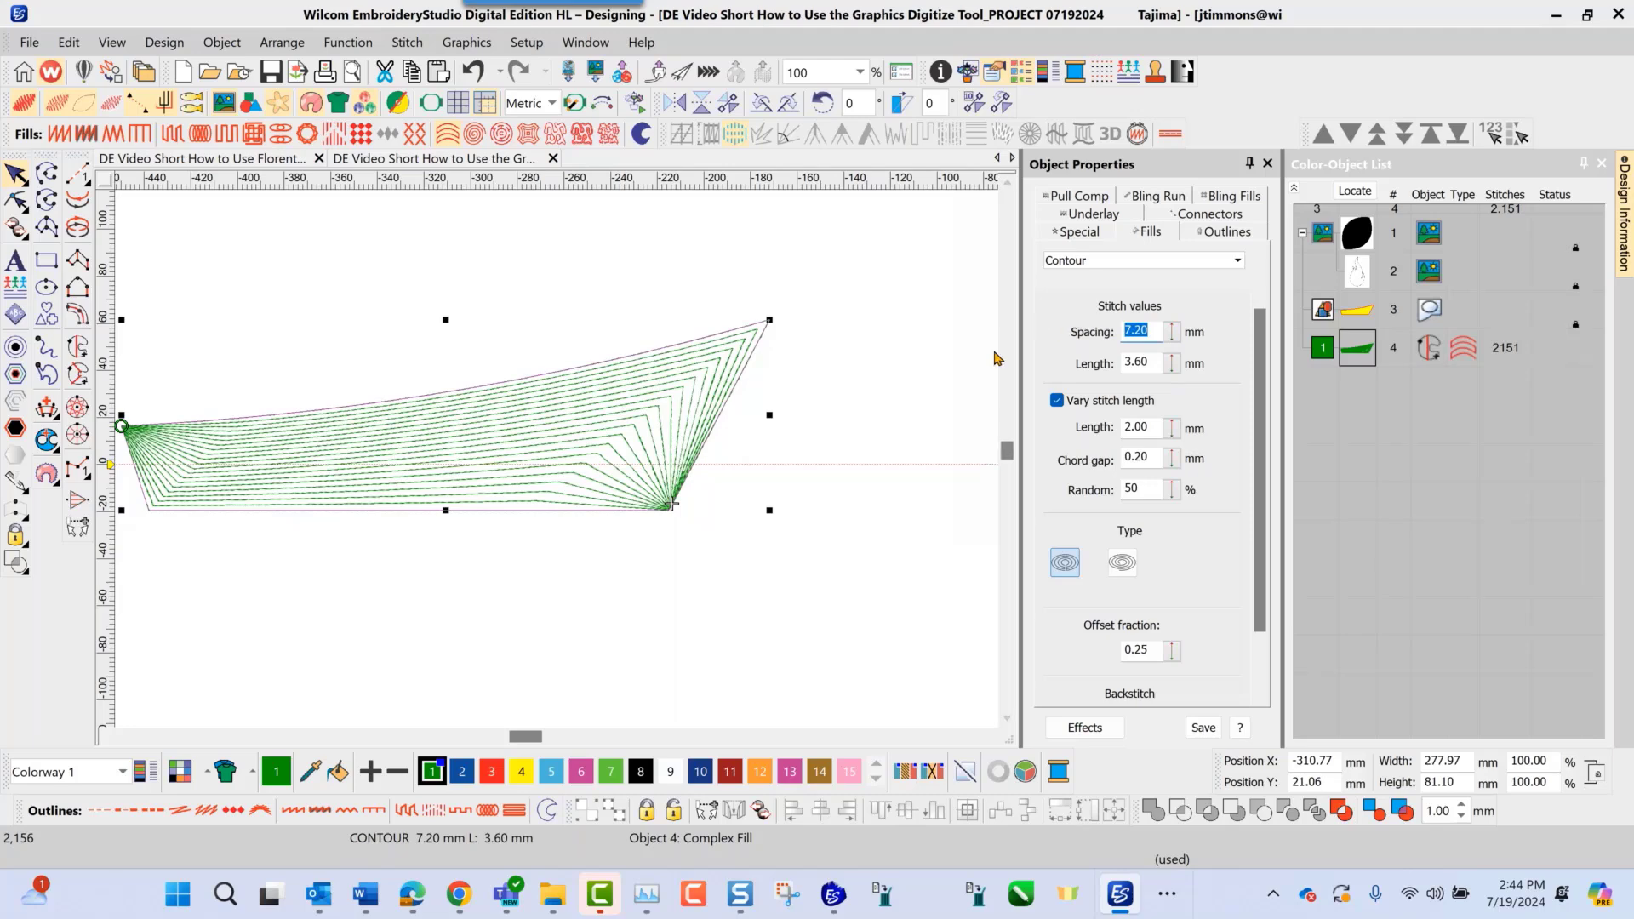
type("5.0")
key("Return")
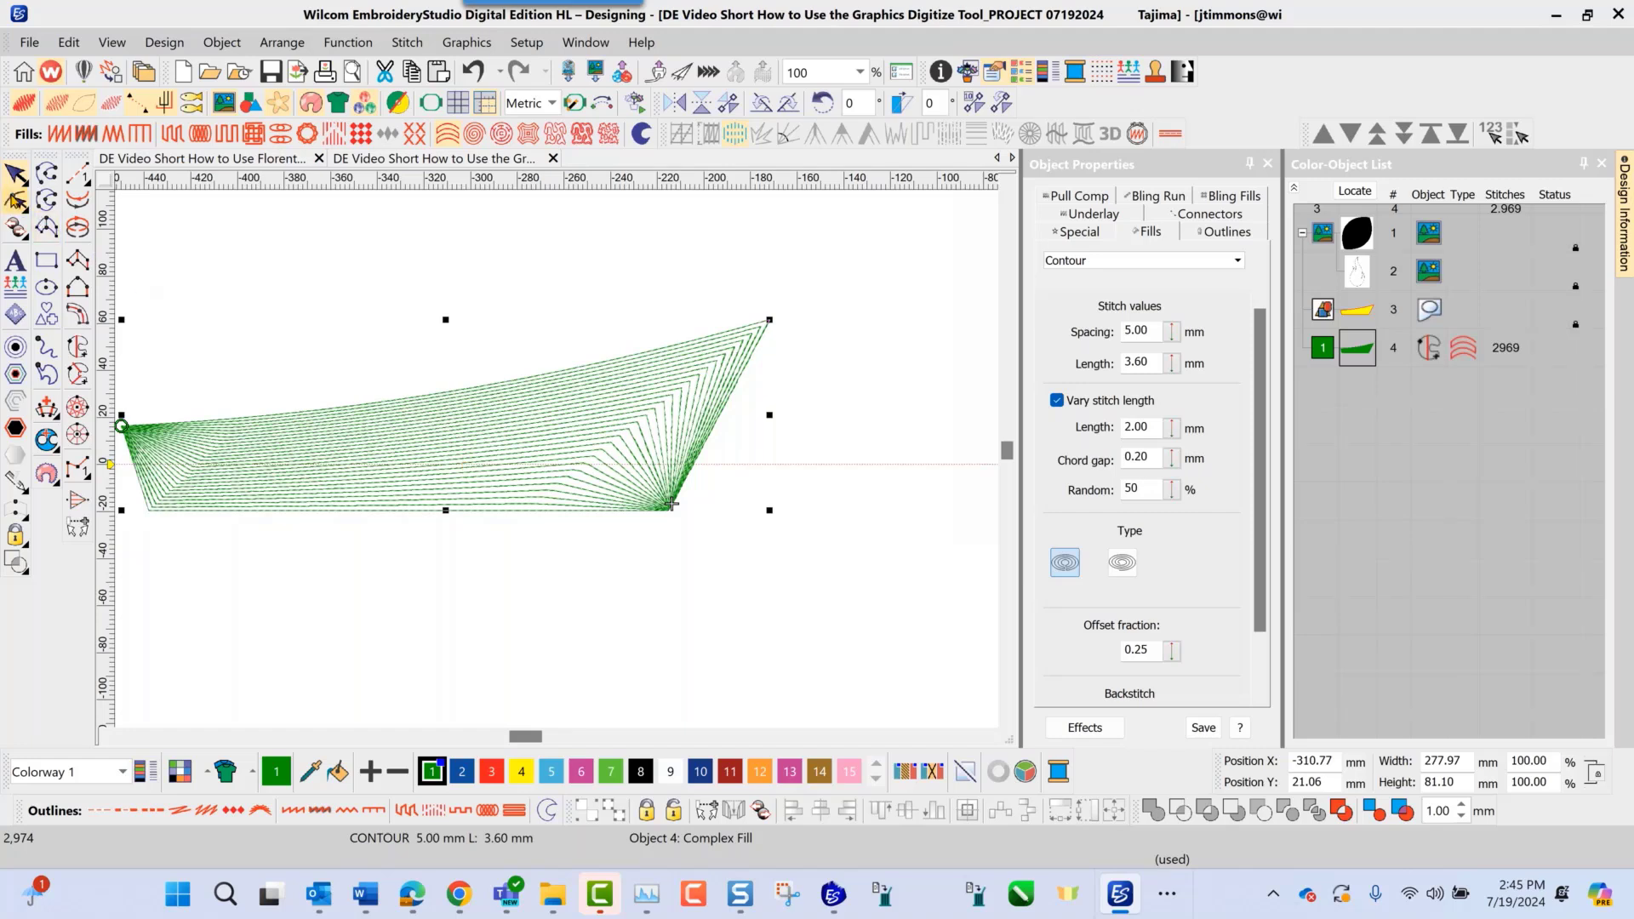
Reshape the boat fill by moving its exit point to the bow tip and setting the stitch angle line steeply across the hull
left_click(16, 200)
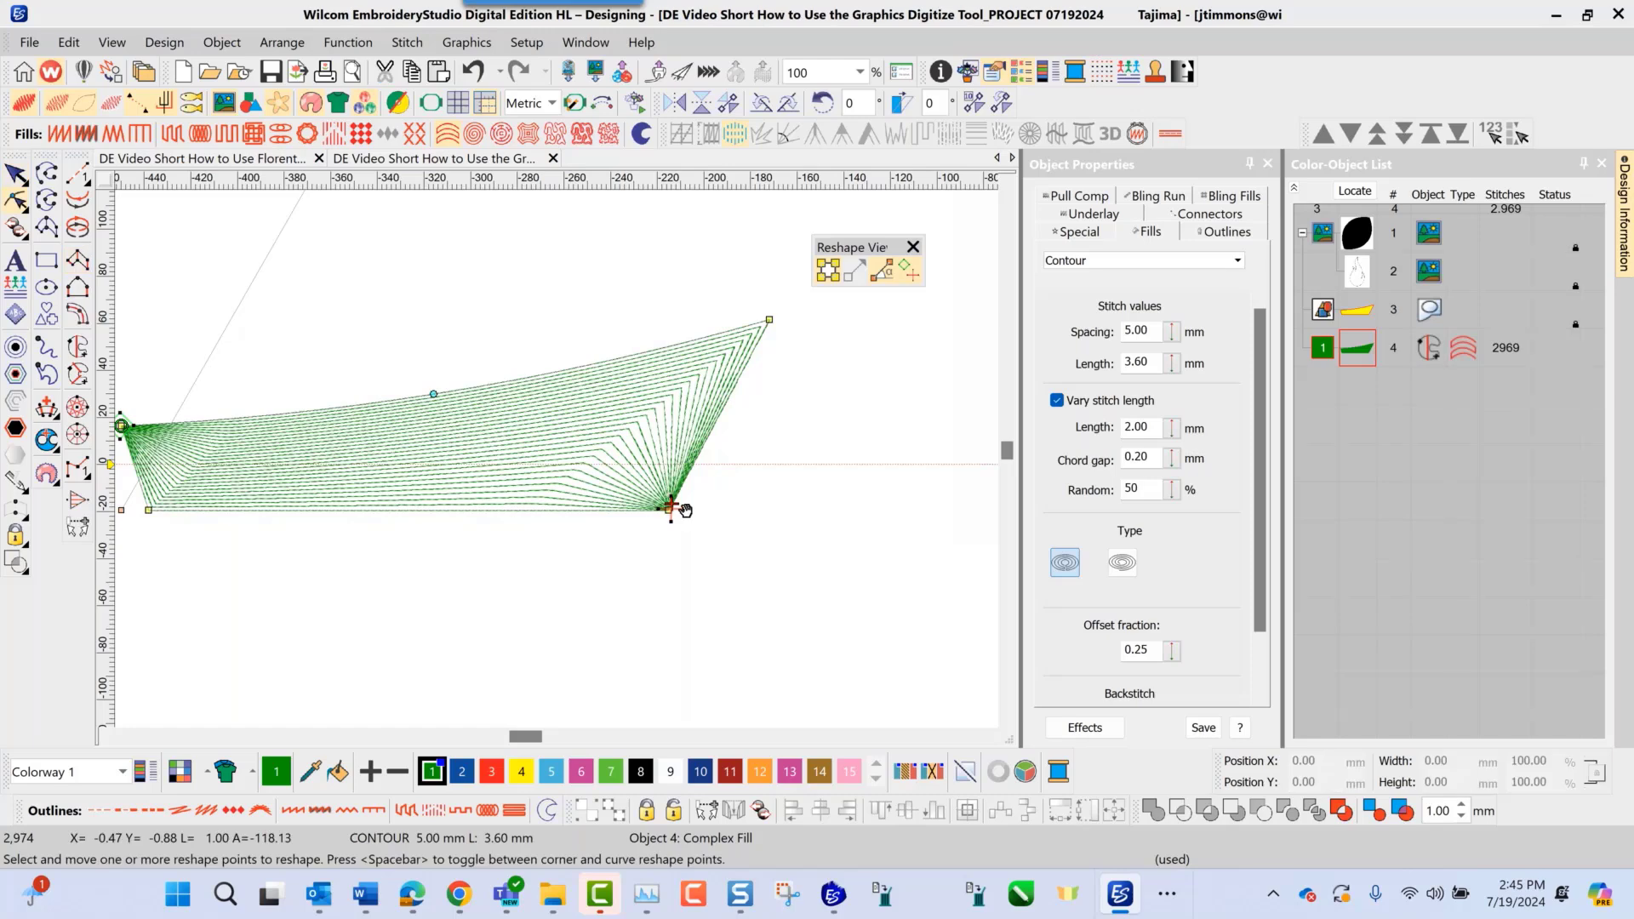
left_click_drag(678, 508, 767, 321)
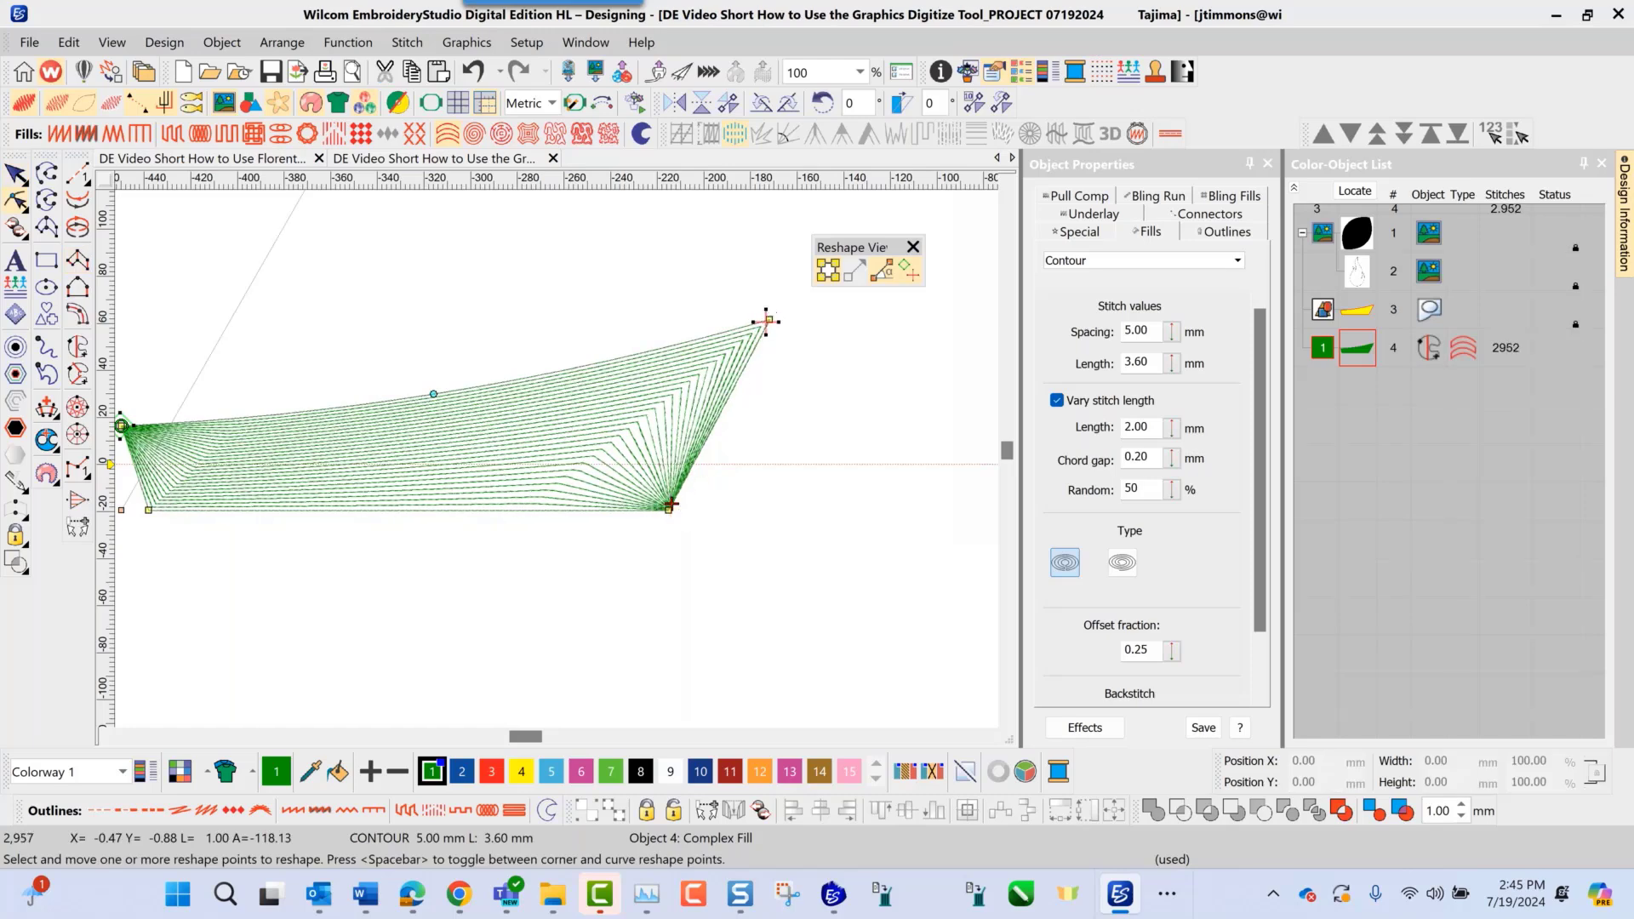
scroll(558, 466, "down", 3)
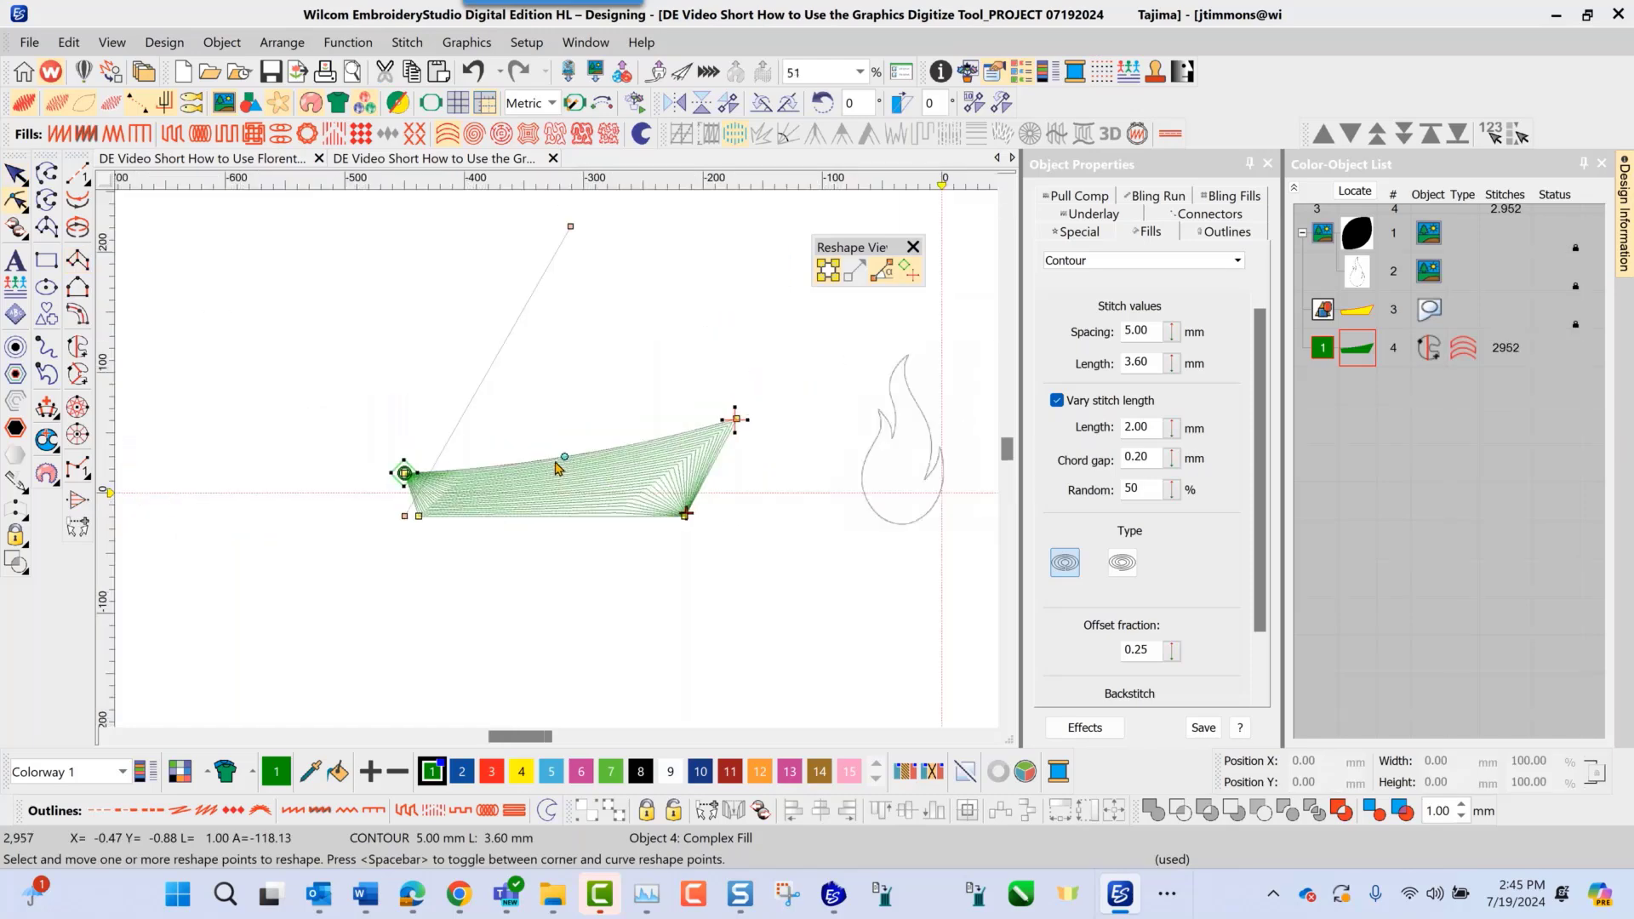
left_click(570, 225)
left_click_drag(572, 224, 589, 660)
scroll(667, 523, "up", 2)
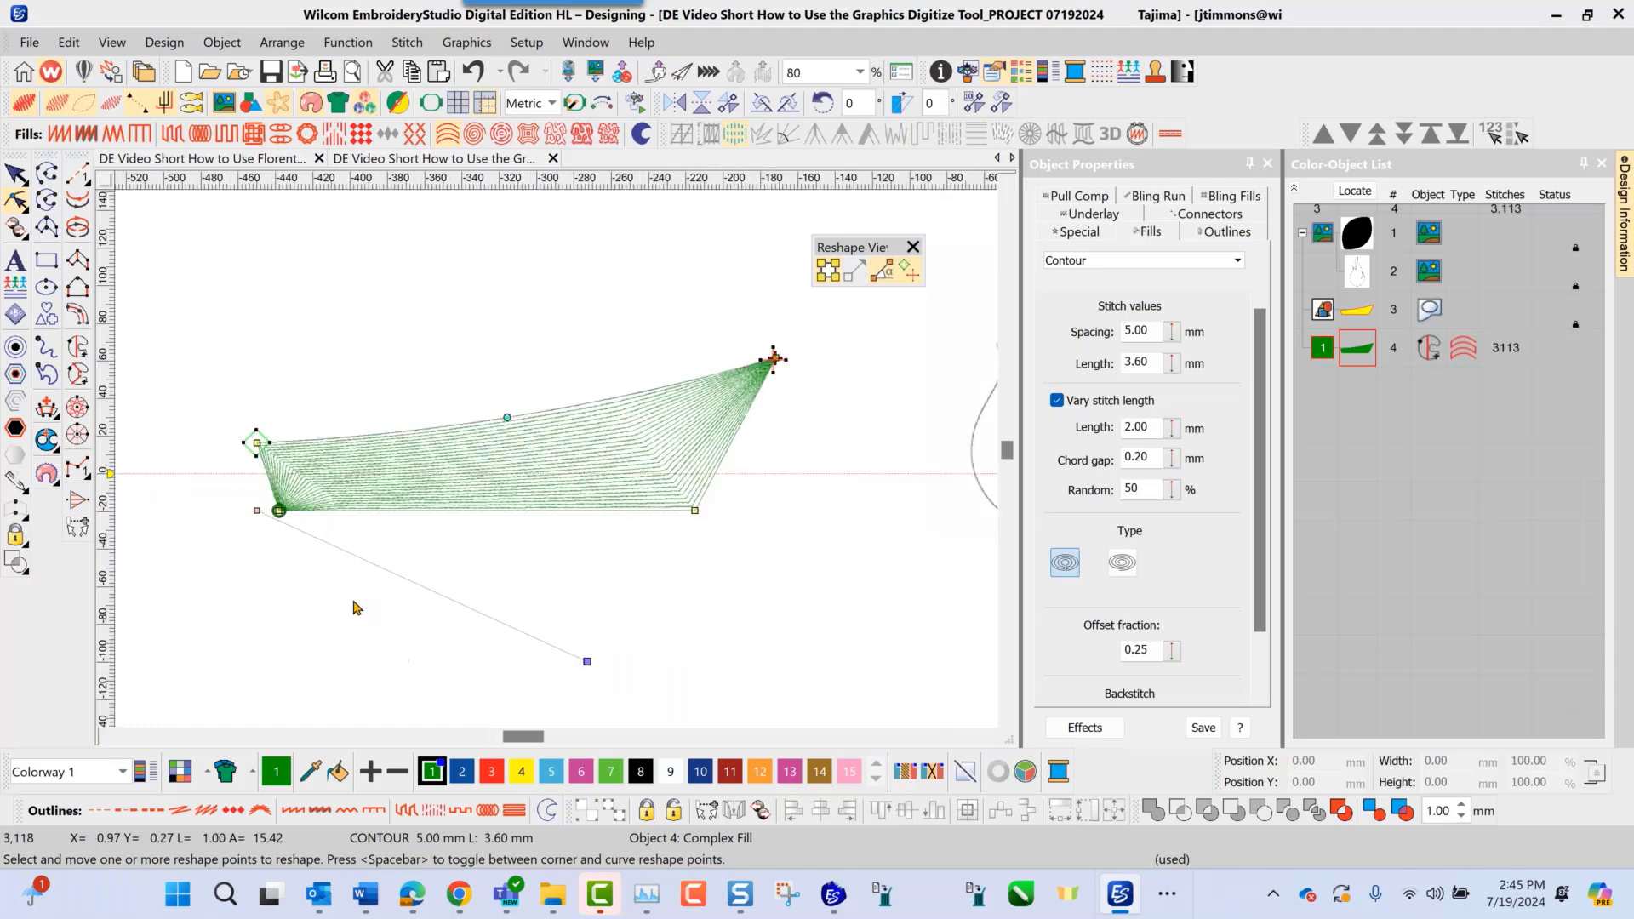
left_click_drag(257, 511, 398, 285)
Move the boat's entry point to the lower stern corner and swing the upper end of the stitch angle line toward the bow
left_click_drag(257, 443, 283, 509)
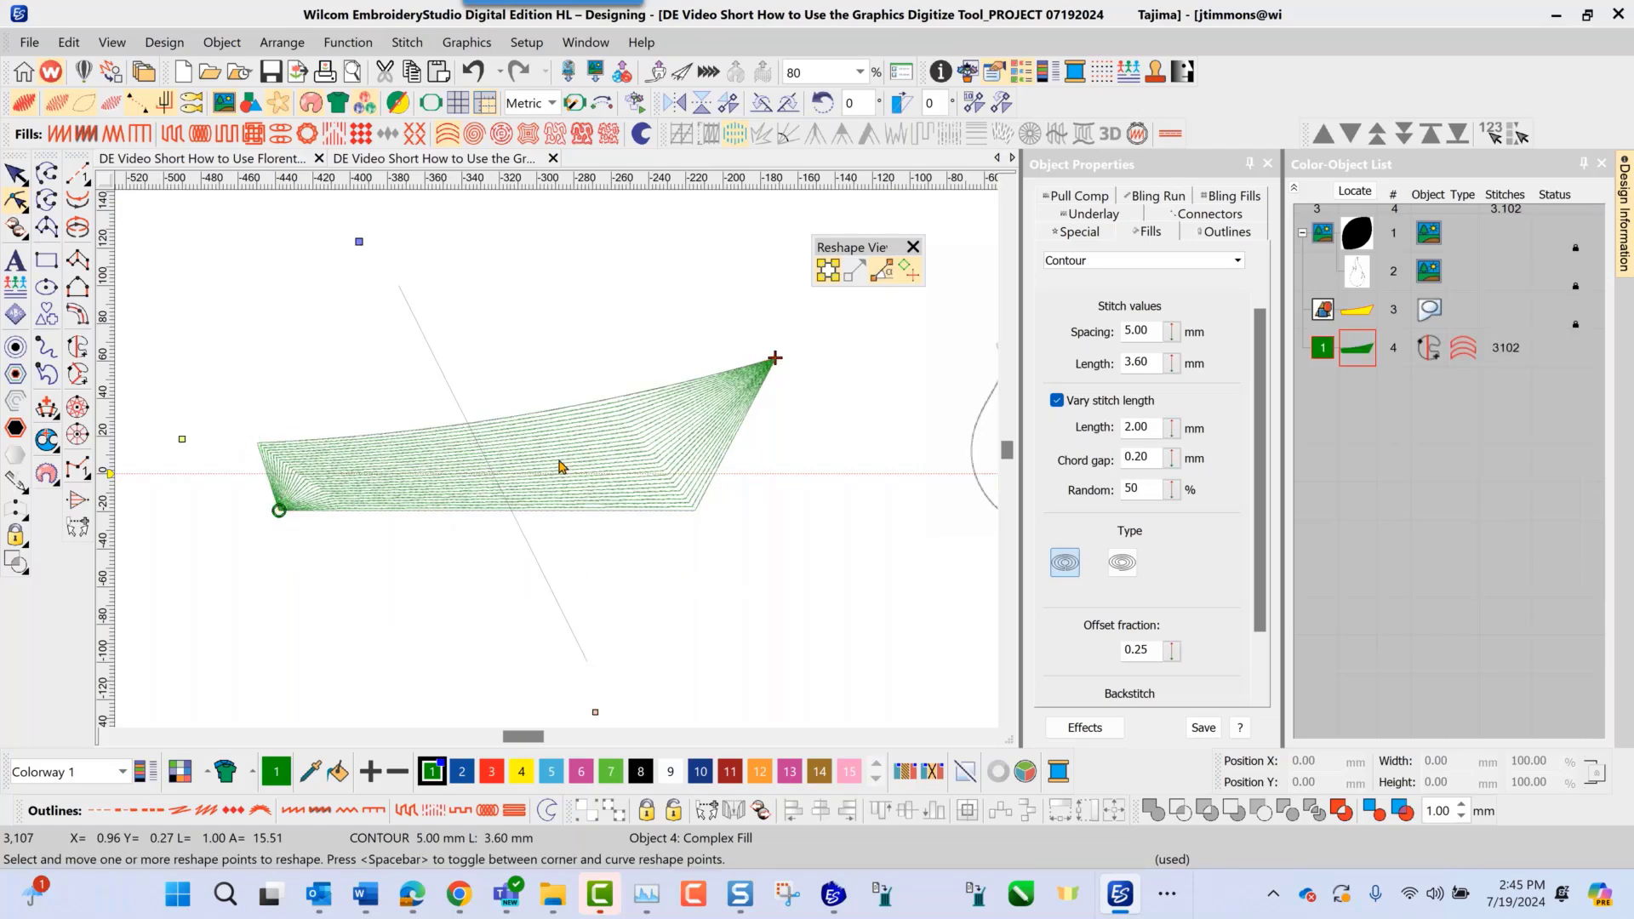
scroll(467, 484, "up", 2)
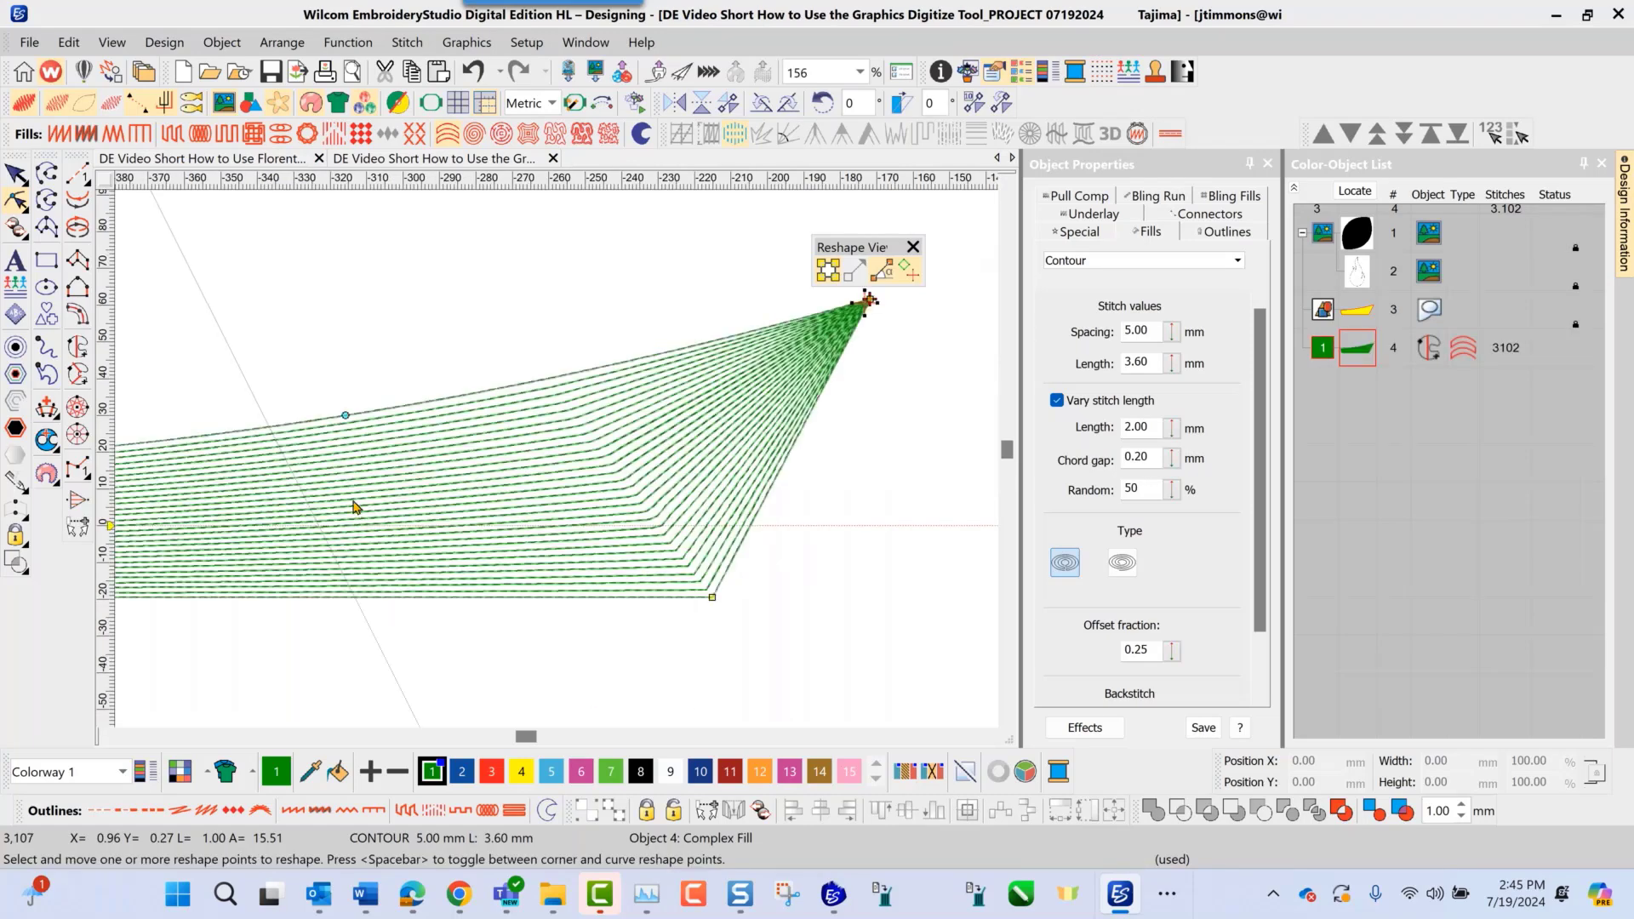
scroll(557, 465, "down", 1)
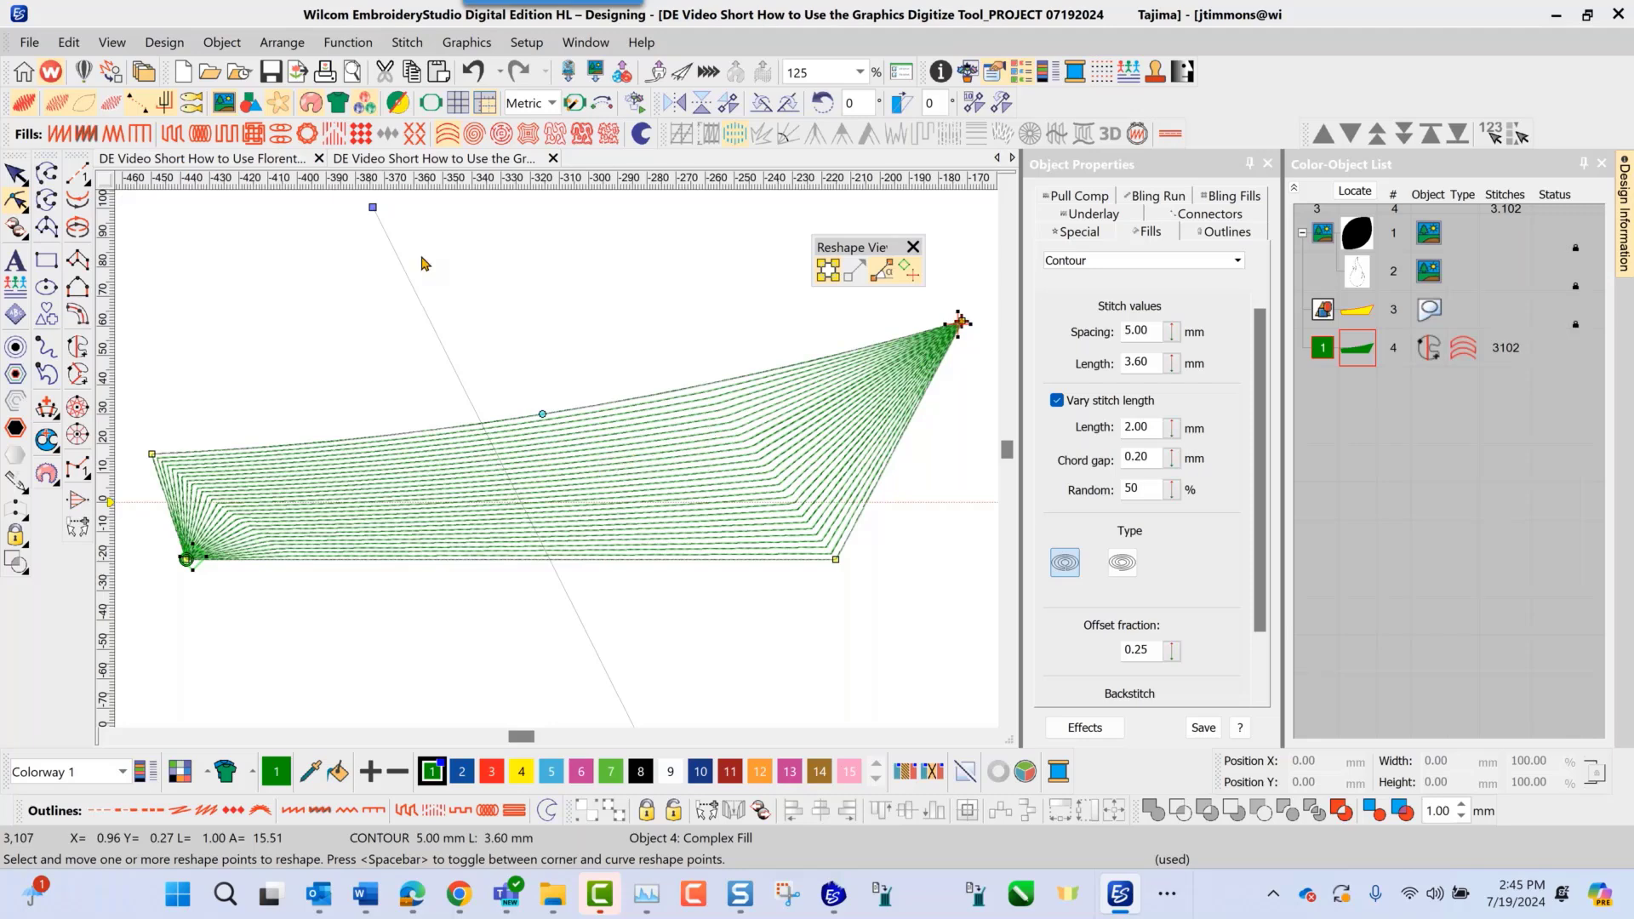
left_click_drag(372, 207, 883, 313)
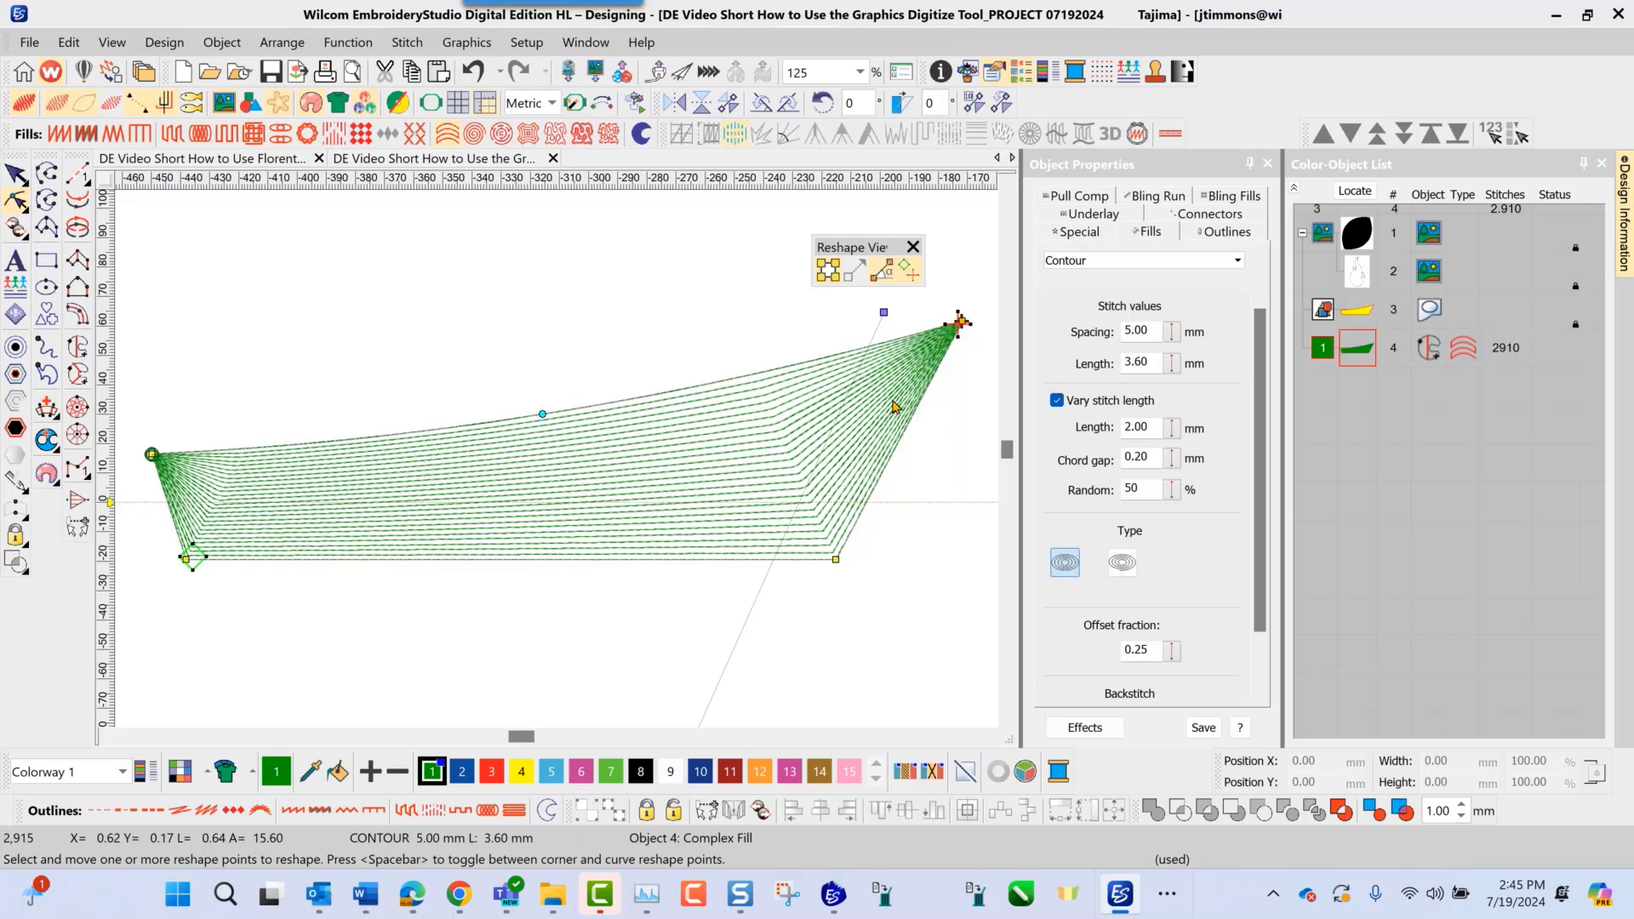
scroll(330, 476, "up", 2)
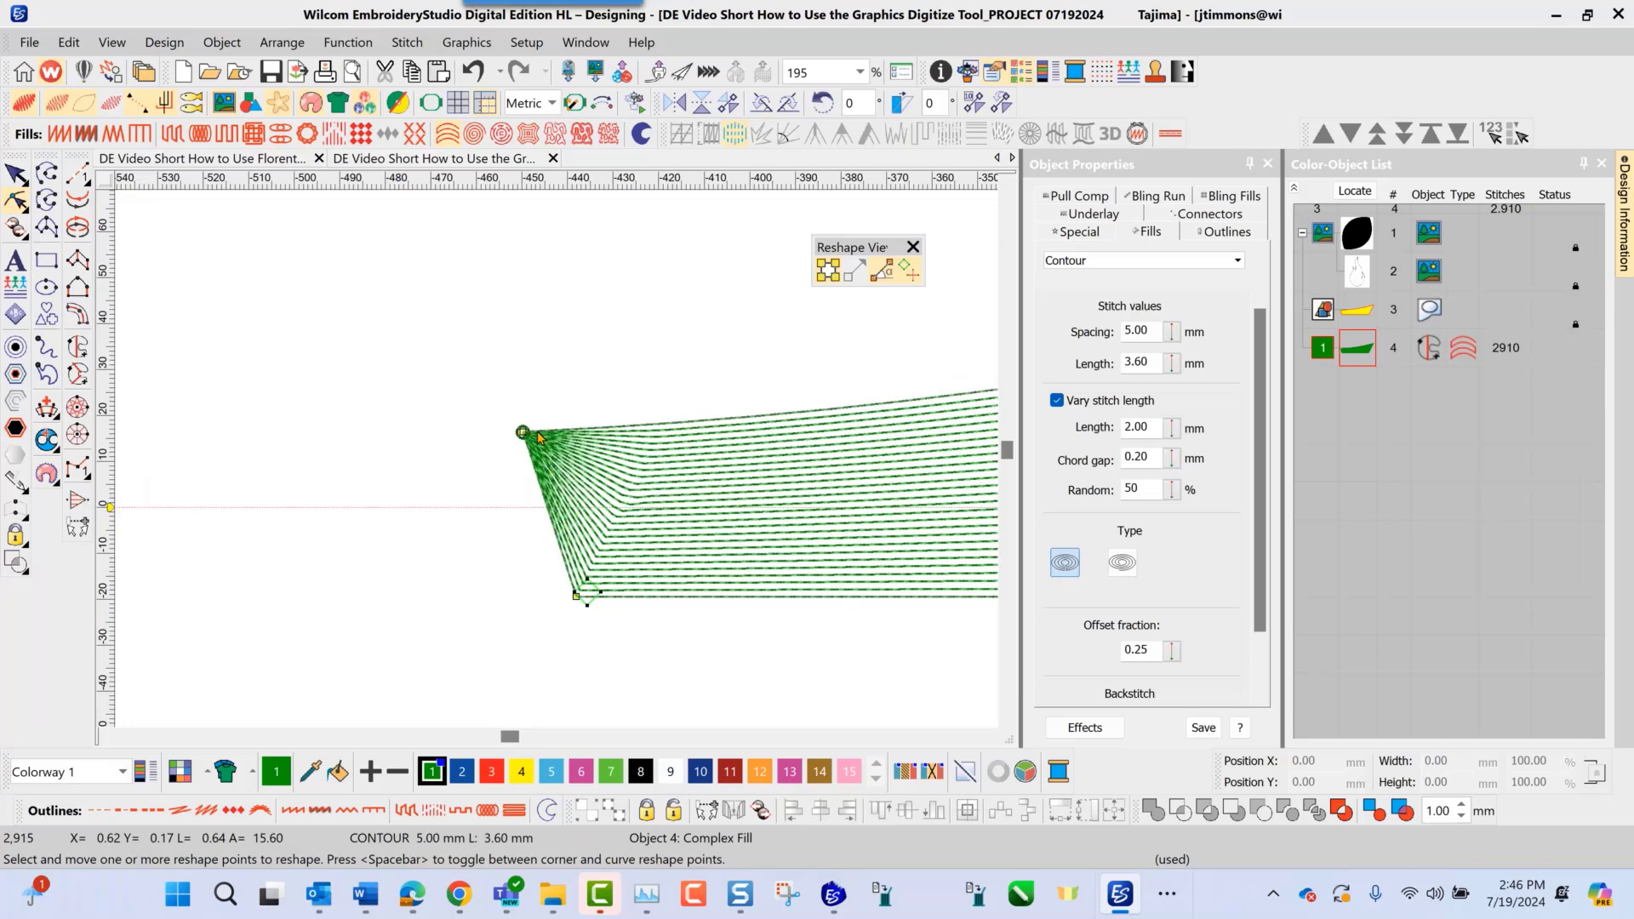
scroll(558, 467, "down", 3)
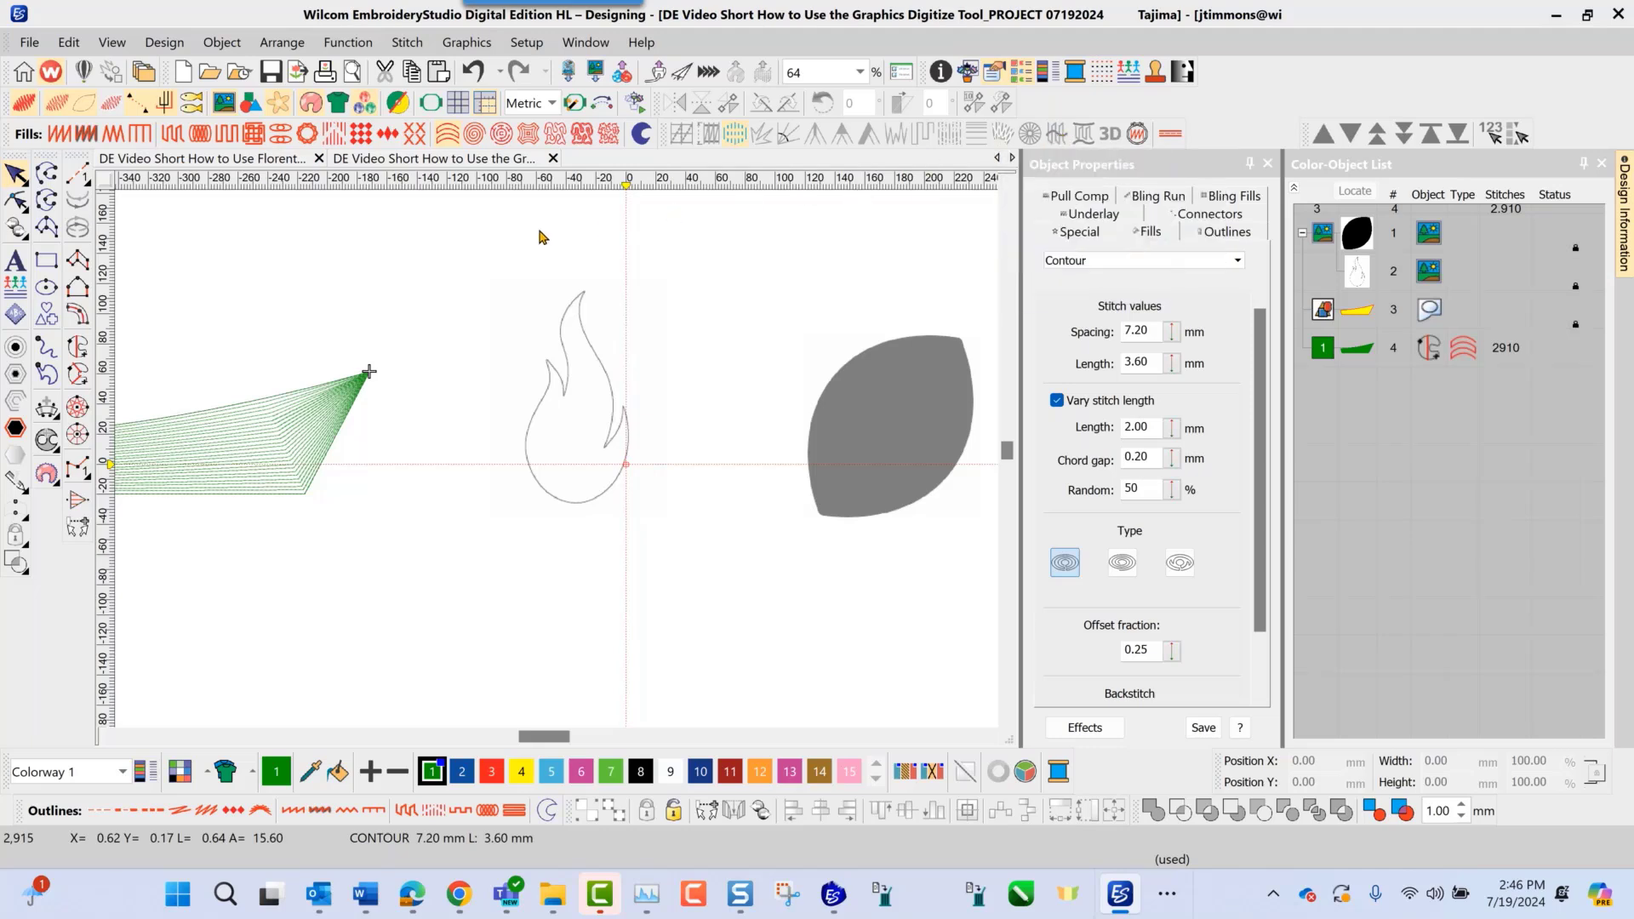
Start a new Complex Fill object with the Tatami stitch type and the Florentine effect
left_click(77, 347)
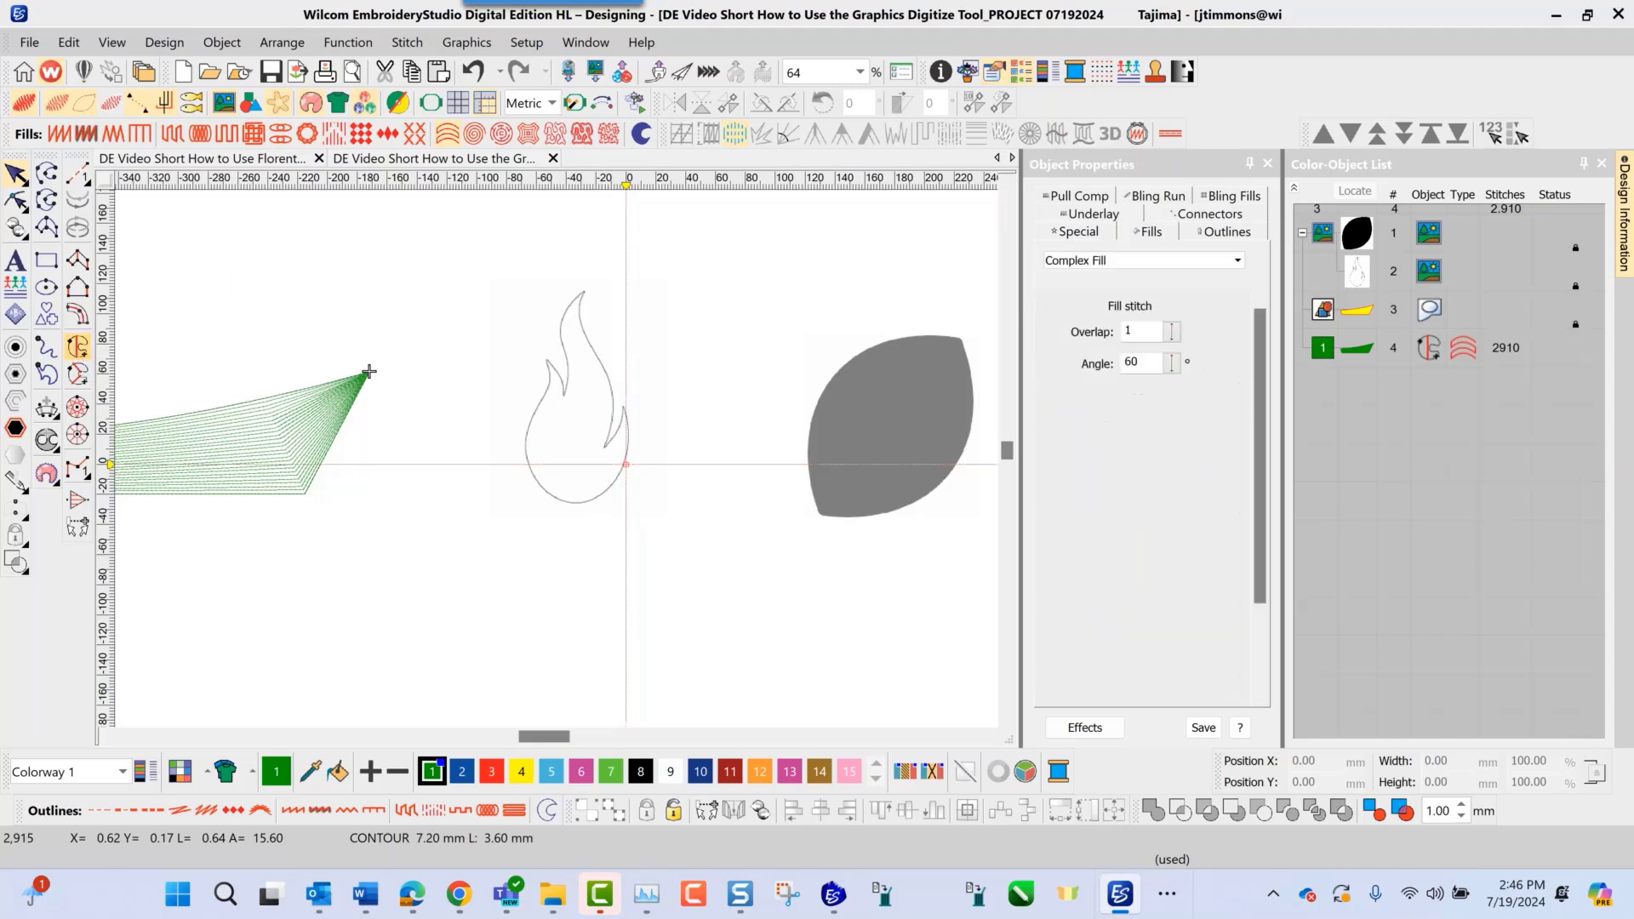
left_click(173, 135)
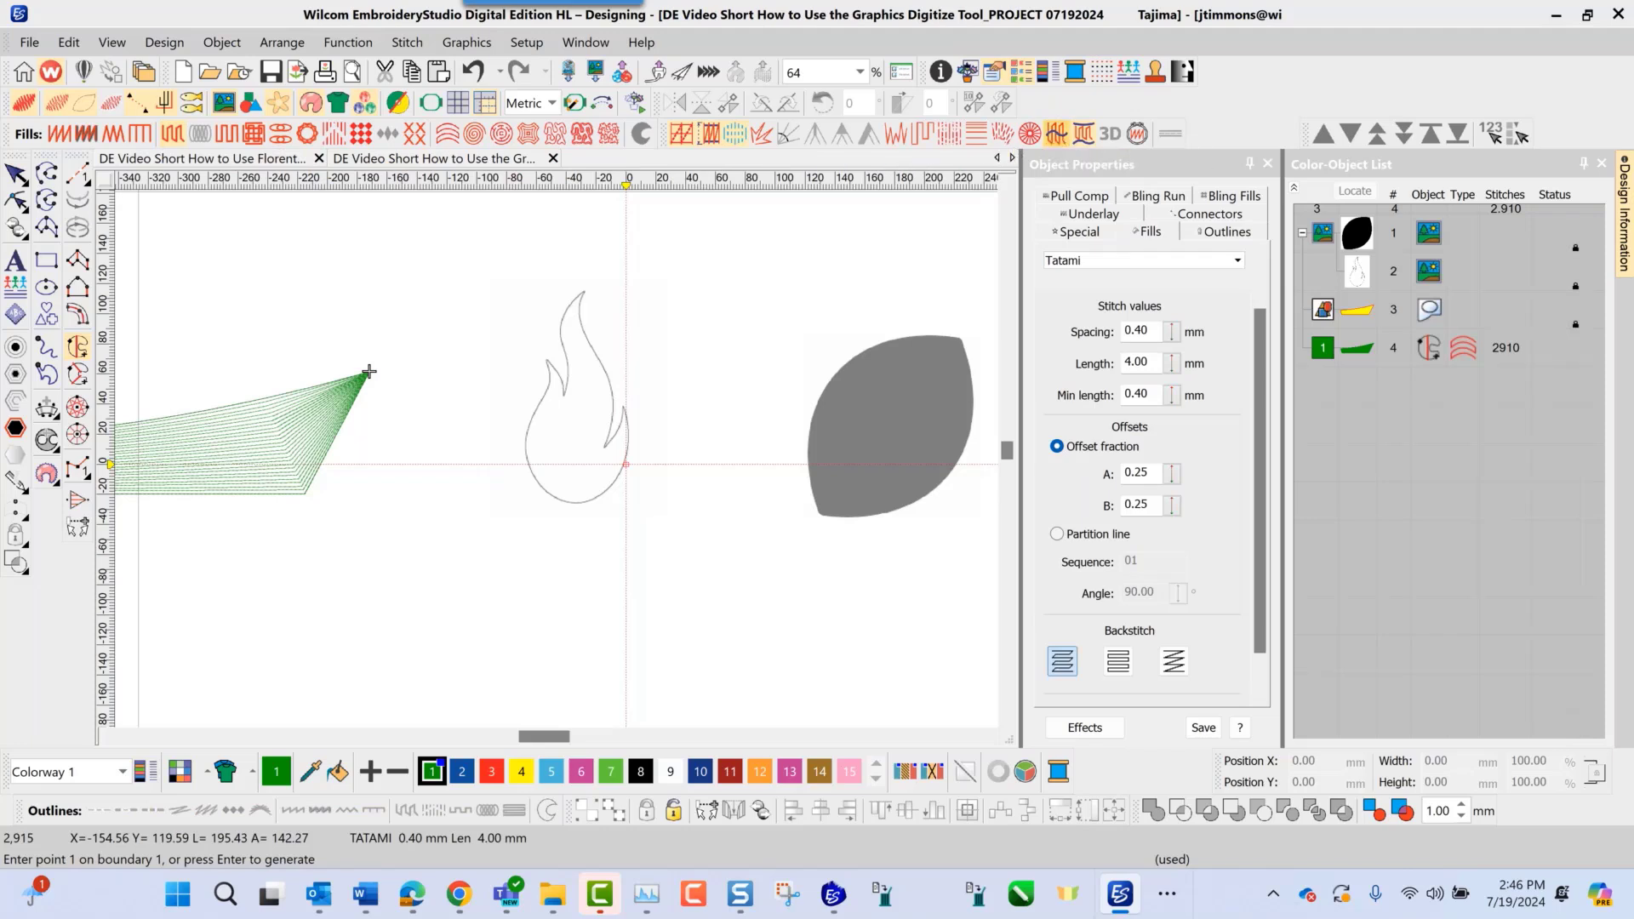
left_click(1058, 137)
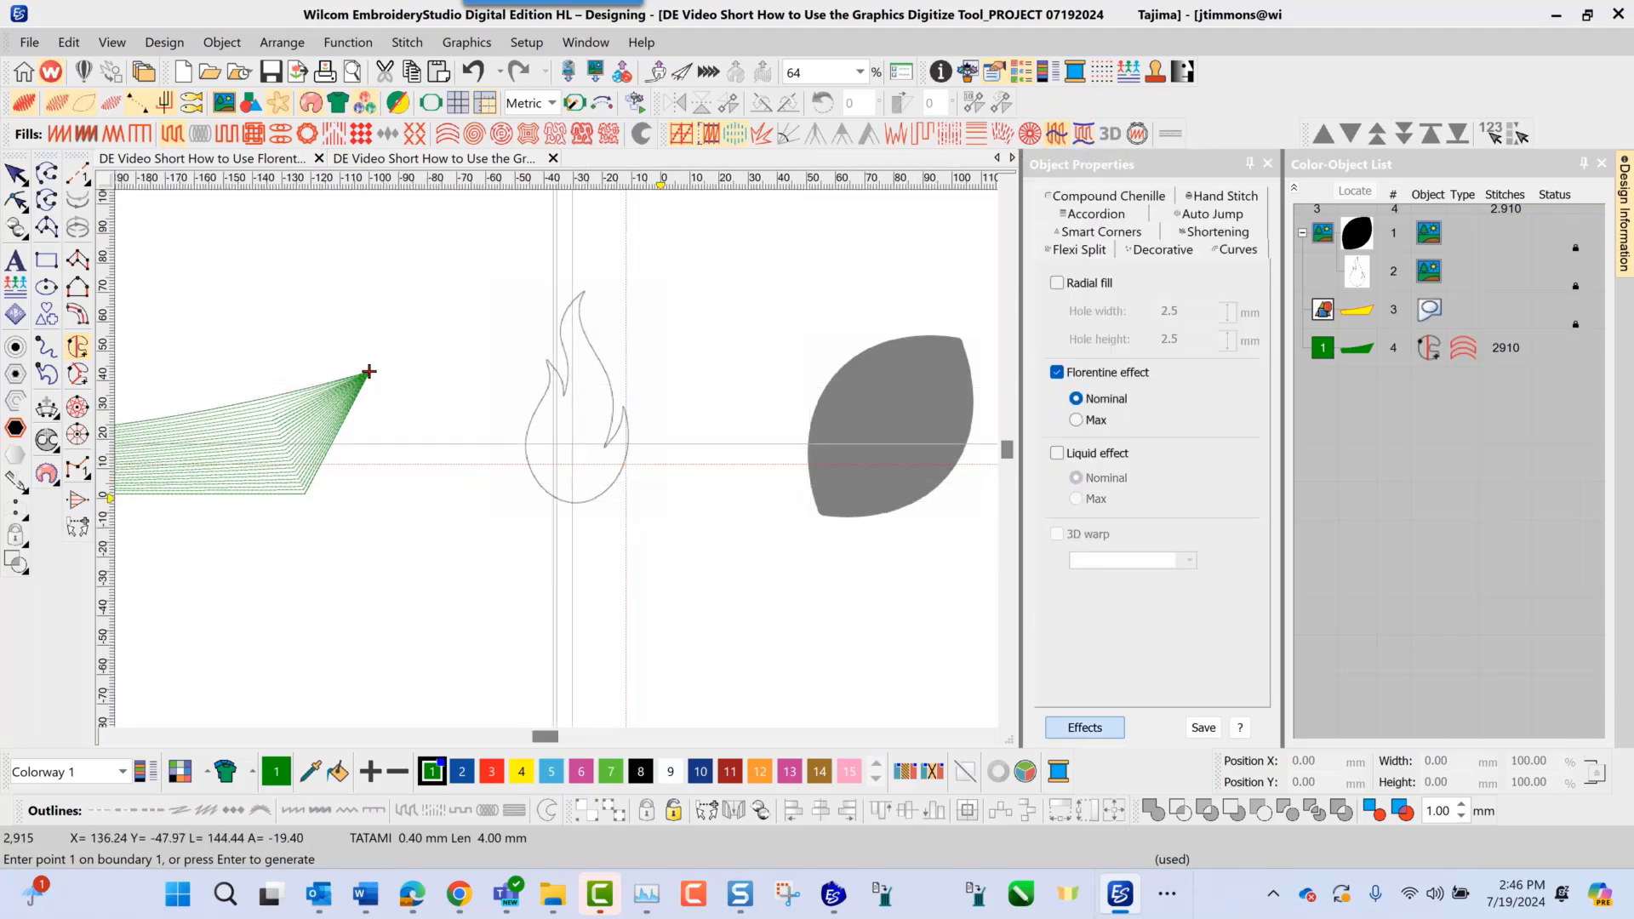
Outline the flame's left side with corner and curve points, from the top tip through the left notch to the left tongue's tip
scroll(586, 430, "up", 3)
scroll(560, 476, "down", 2)
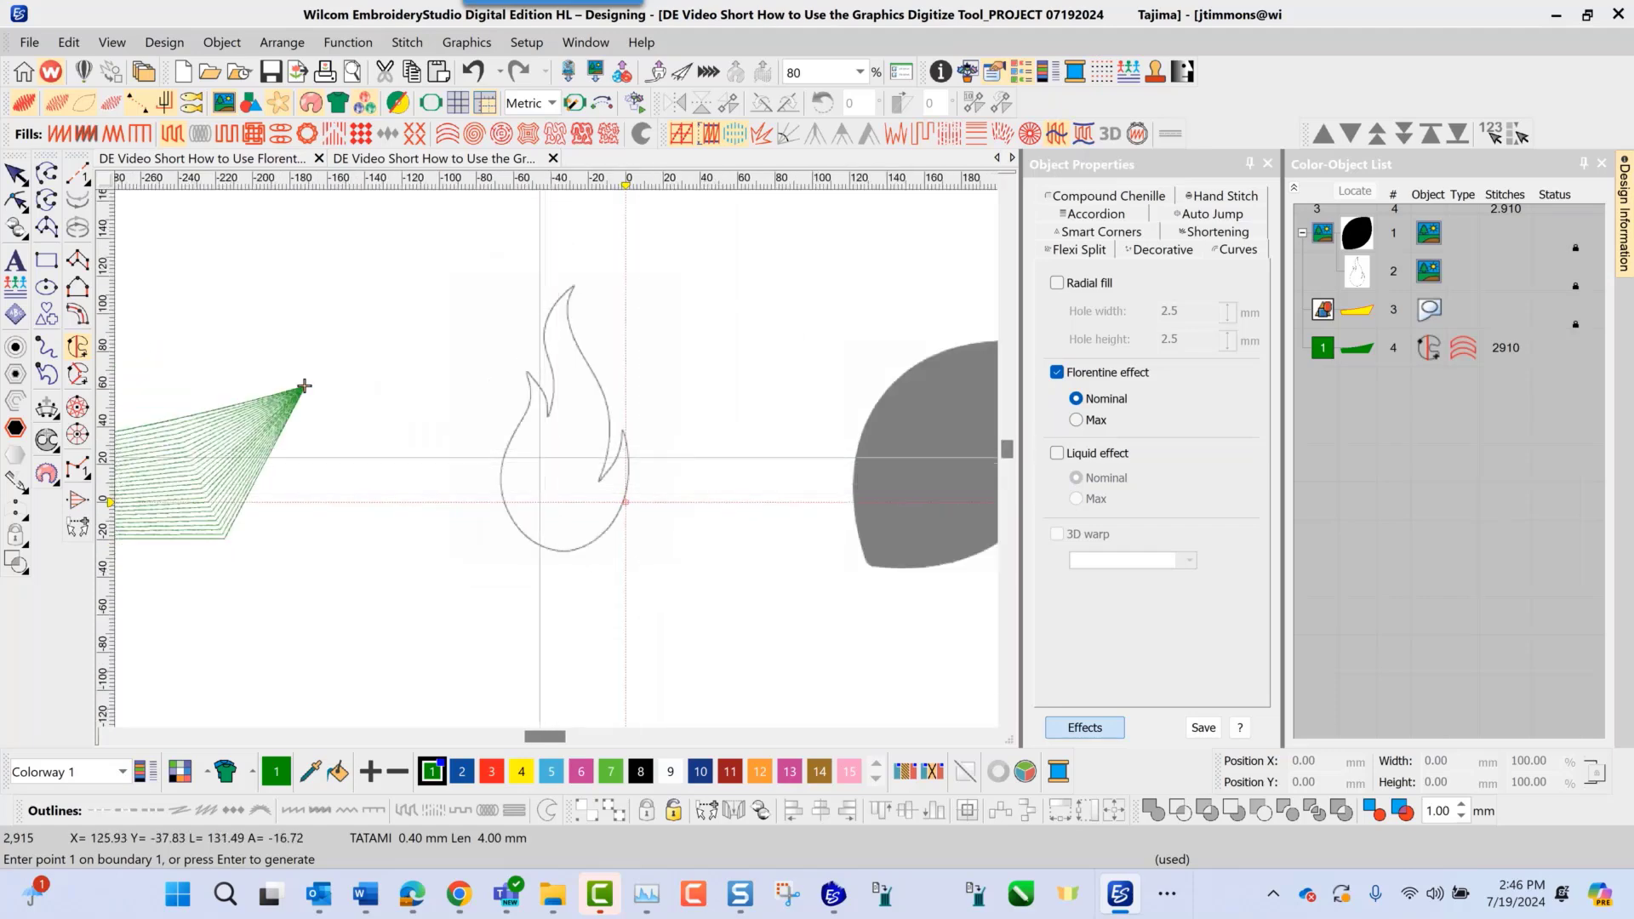
scroll(303, 384, "down", 1)
left_click(262, 368)
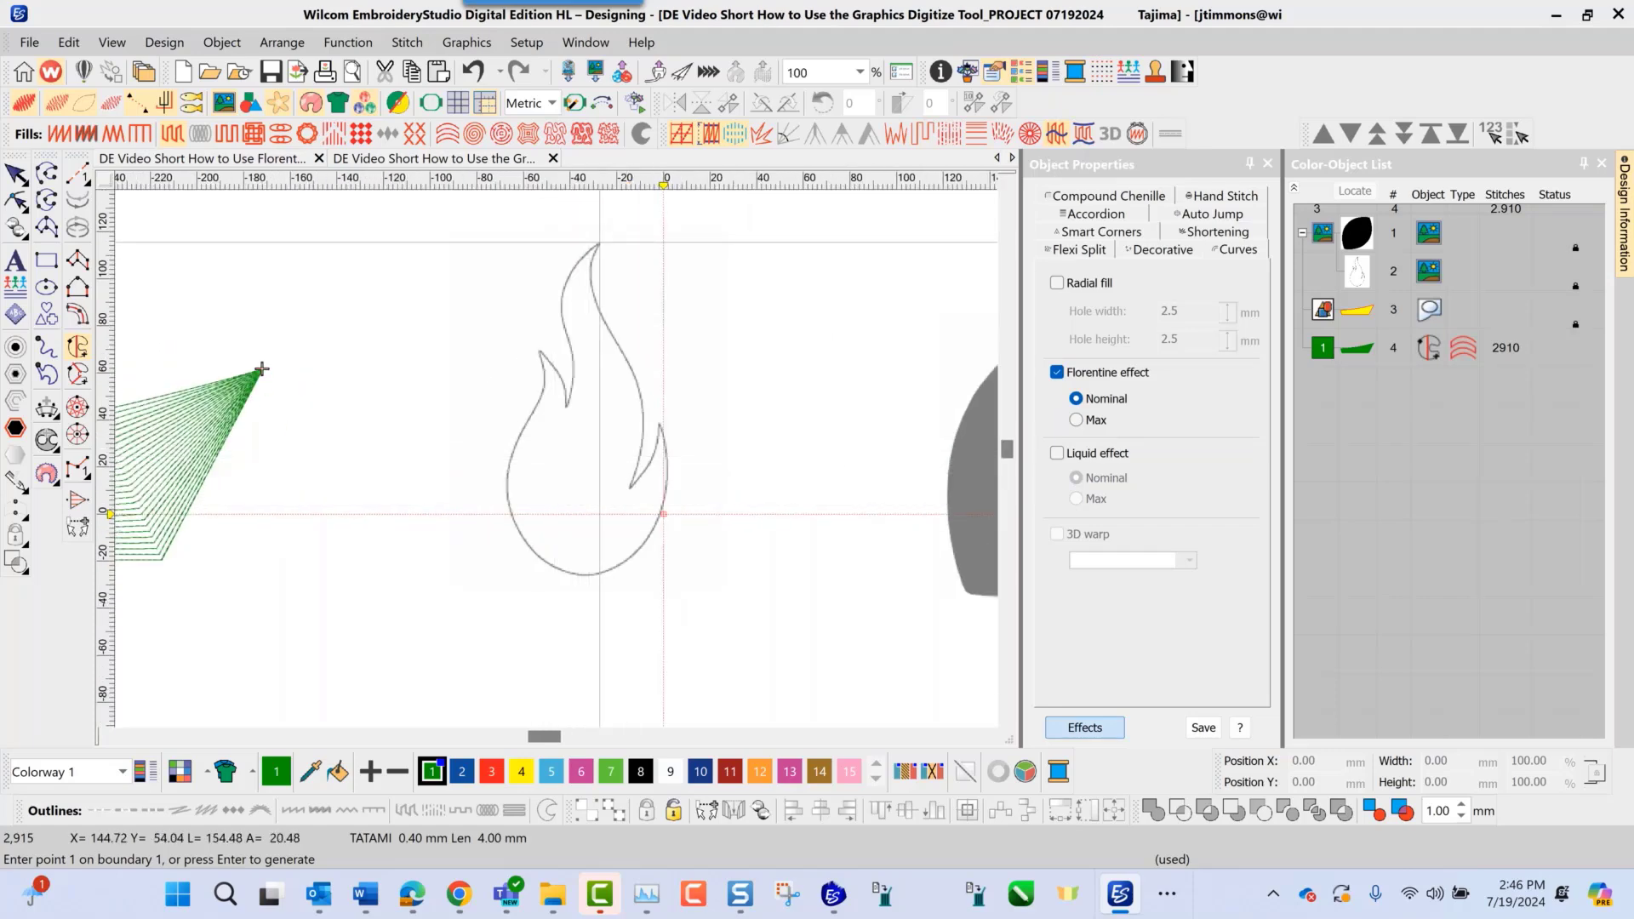
right_click(564, 276)
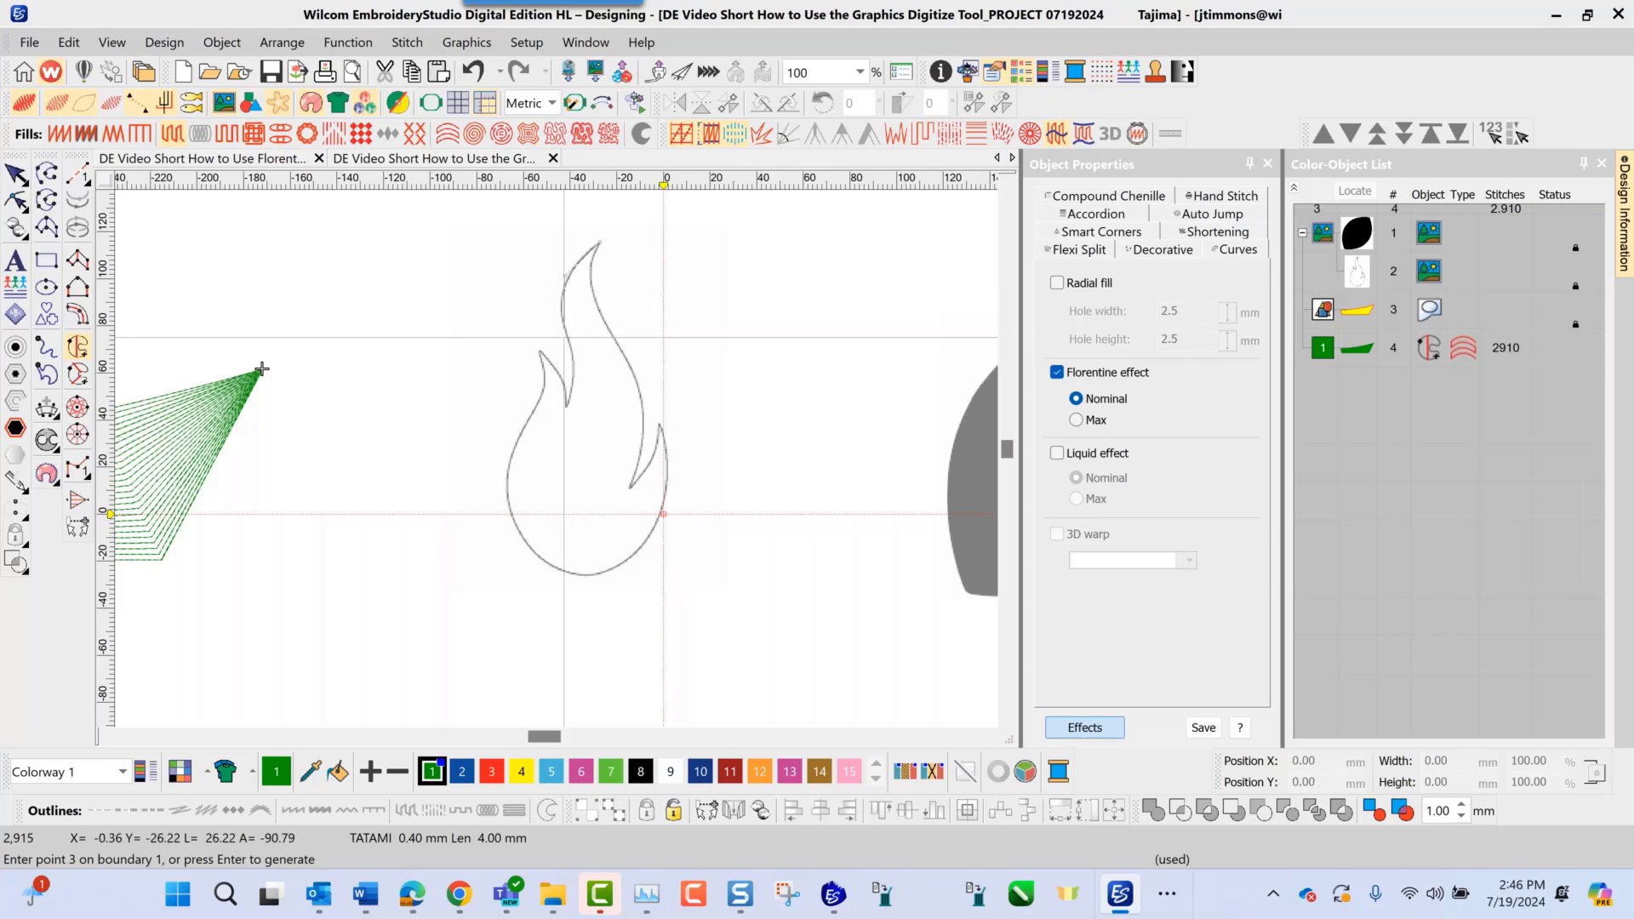
right_click(567, 334)
right_click(575, 375)
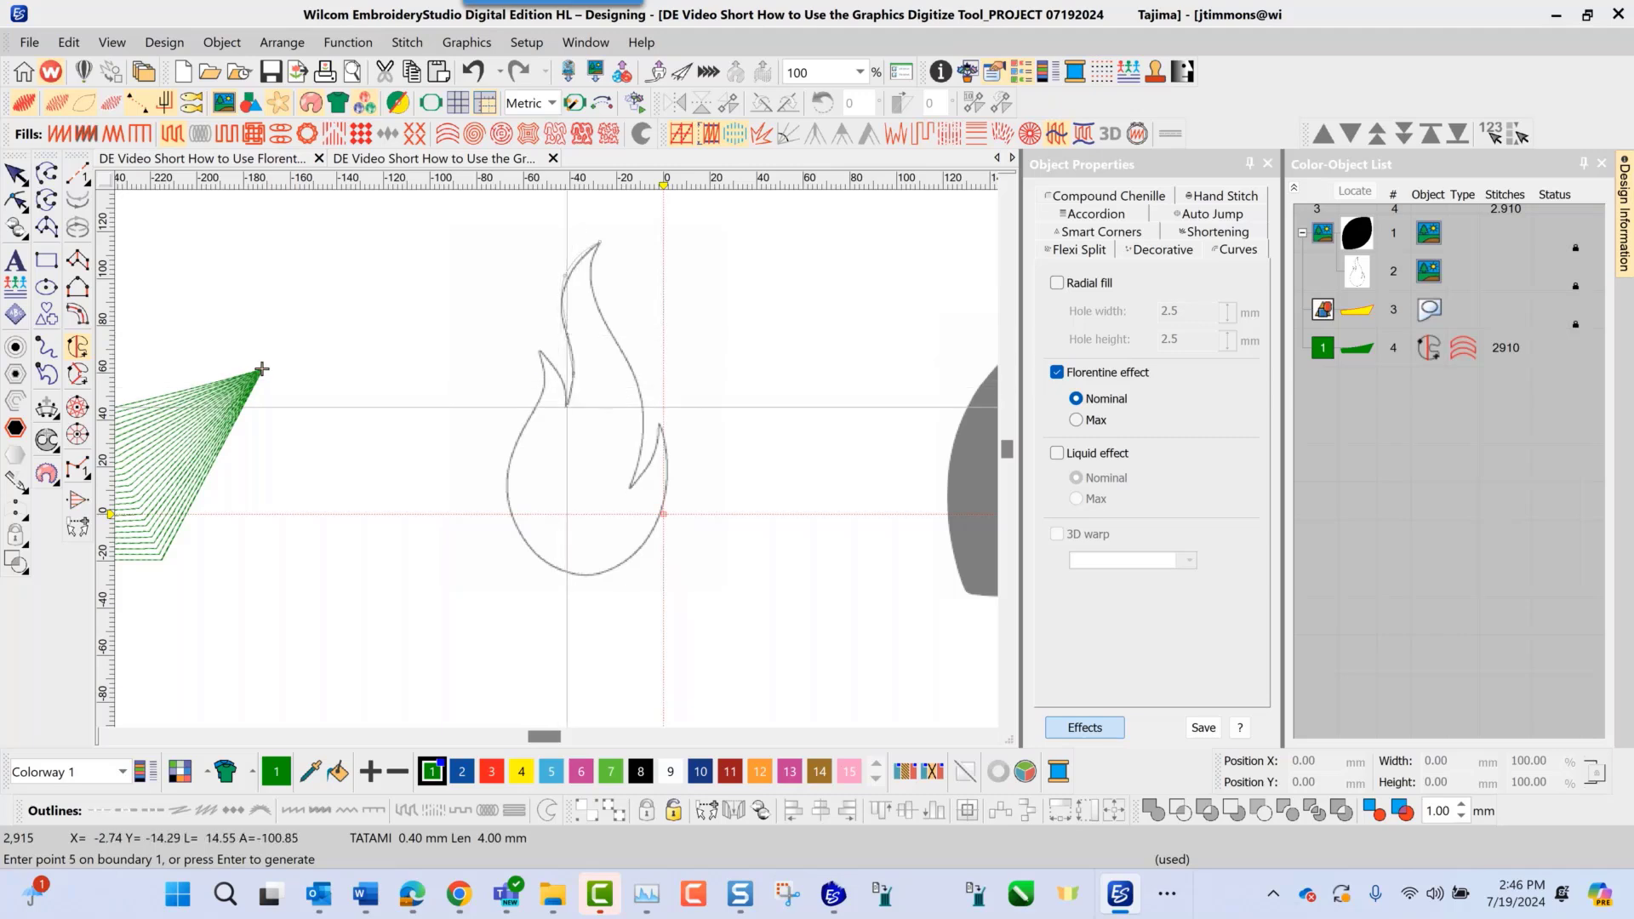
left_click(567, 406)
left_click(556, 368)
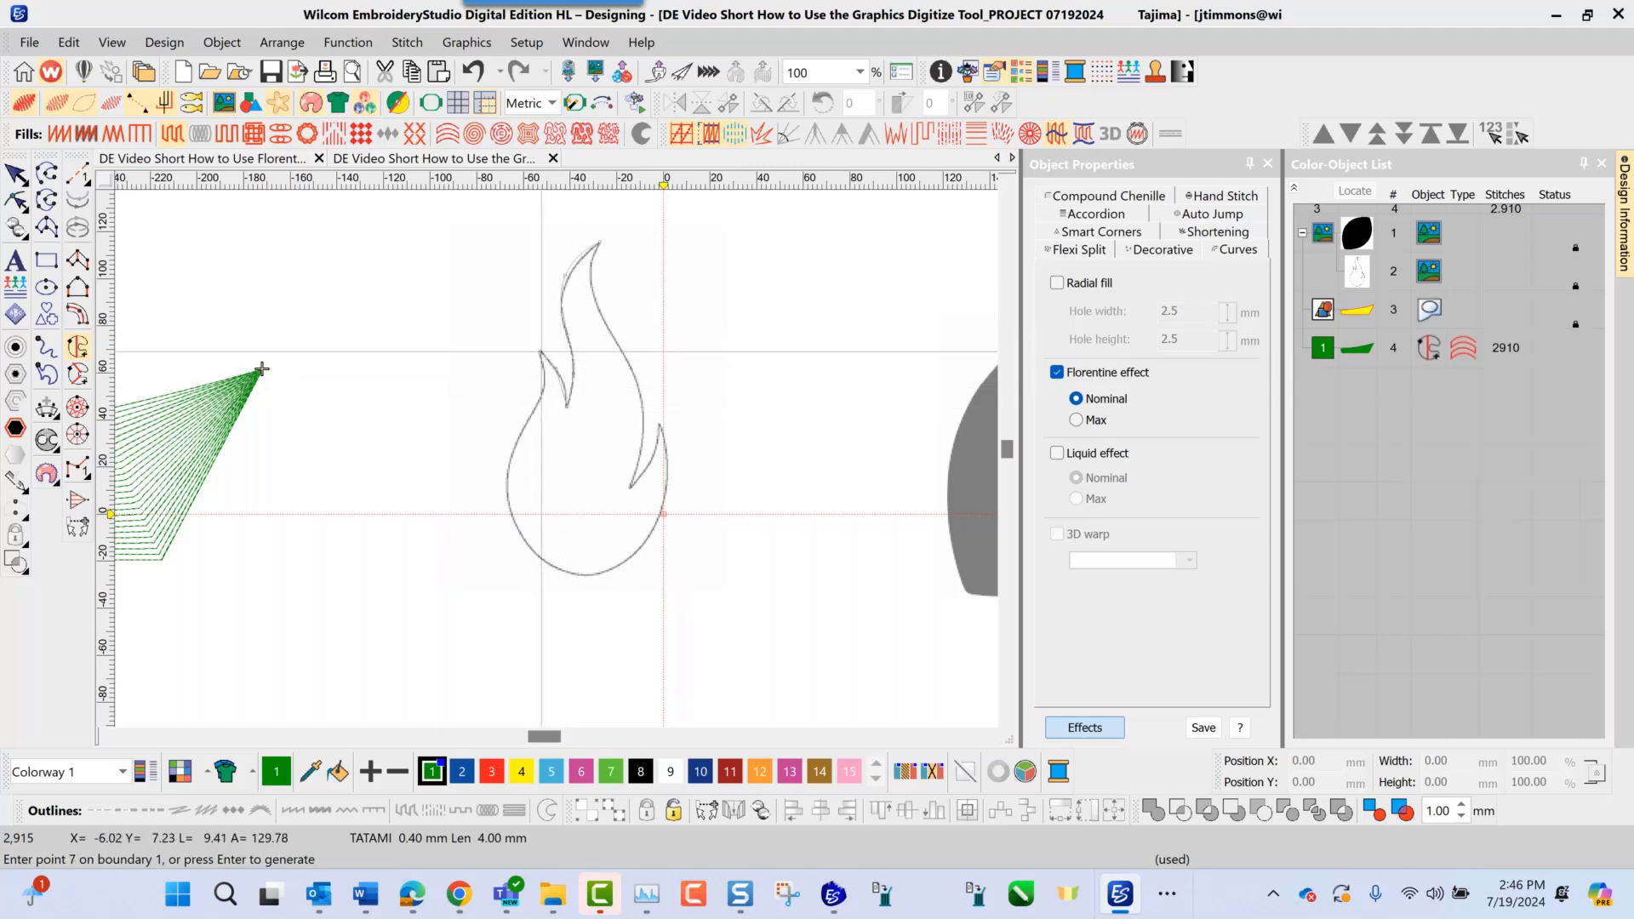
left_click(541, 352)
Continue the boundary with curve points around the flame's rounded base, ending in a corner point at the right tongue's tip
right_click(542, 391)
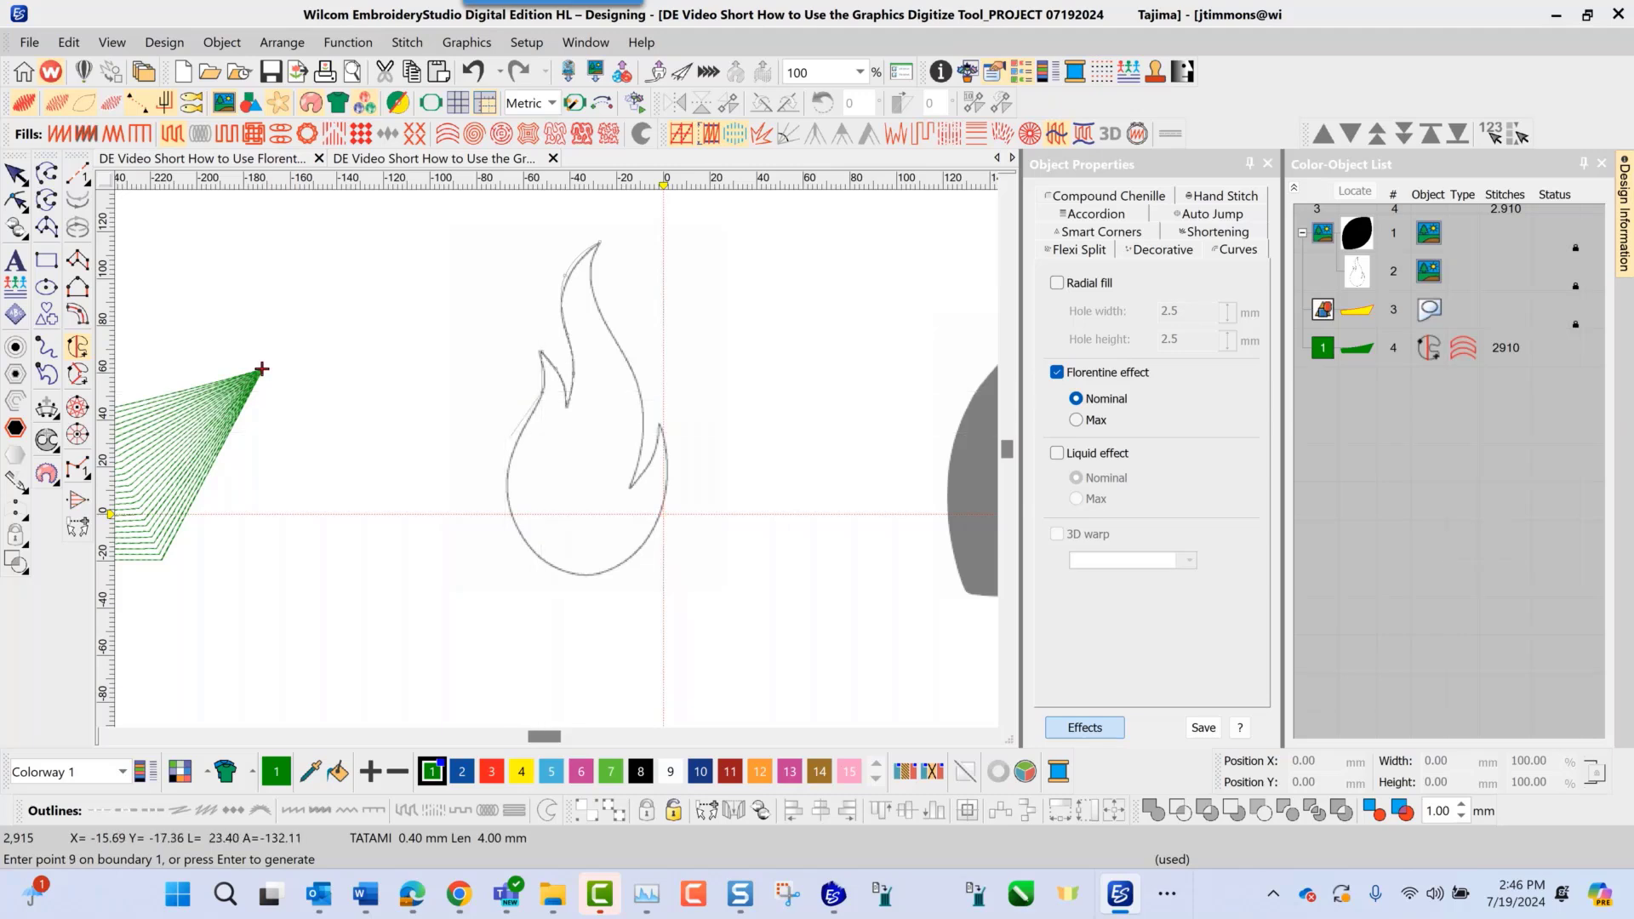
right_click(512, 445)
right_click(509, 516)
right_click(546, 563)
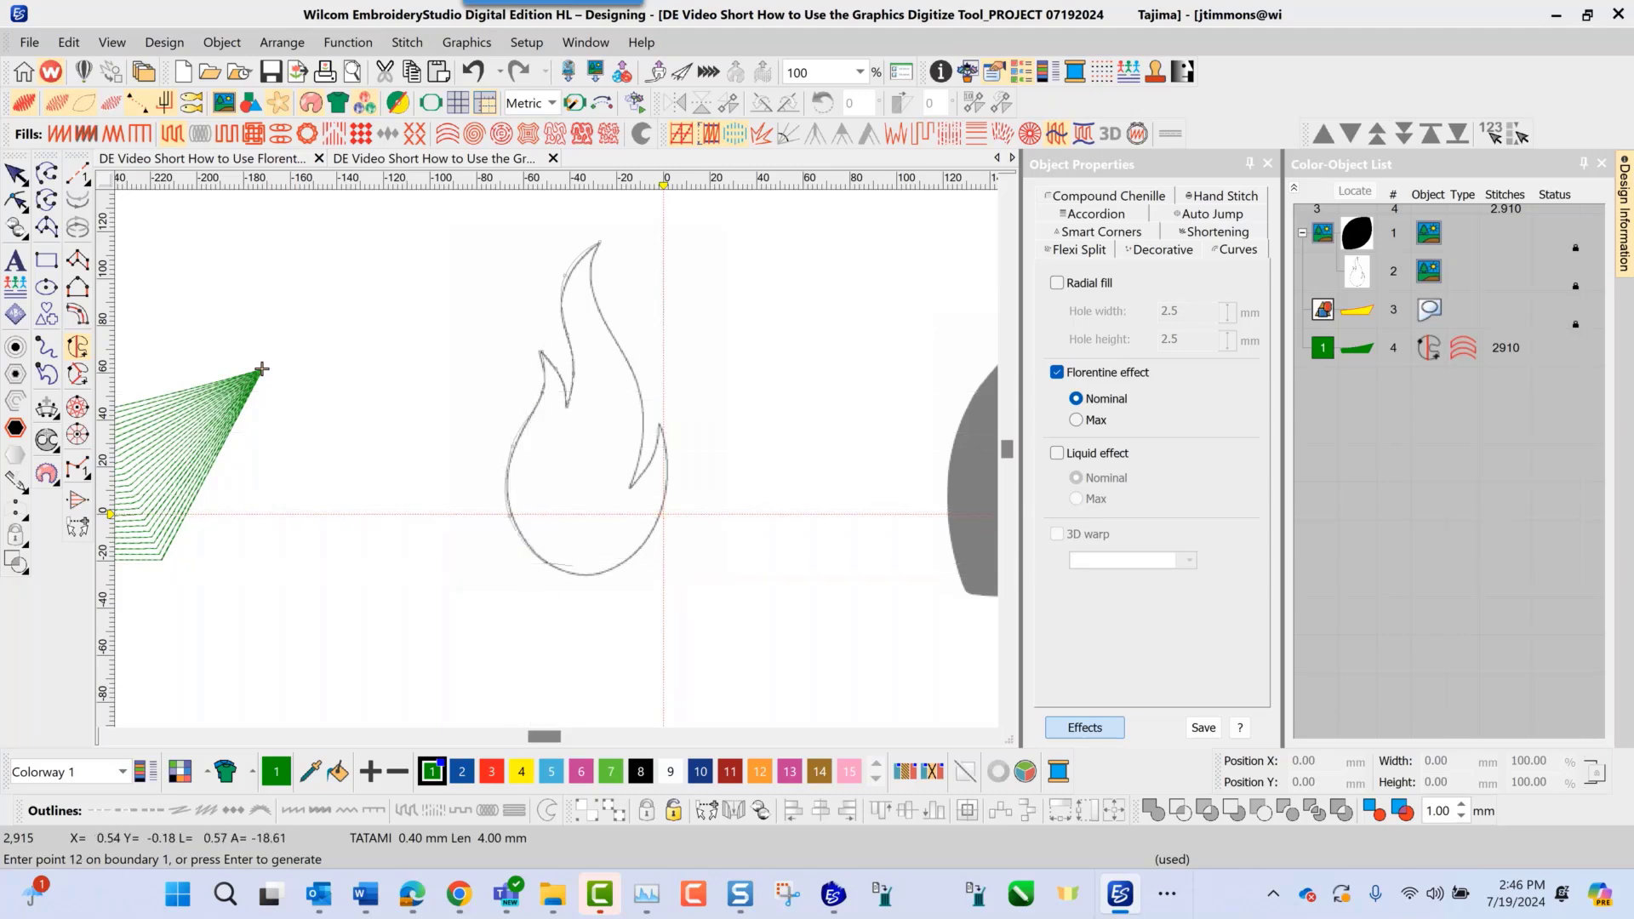
right_click(588, 575)
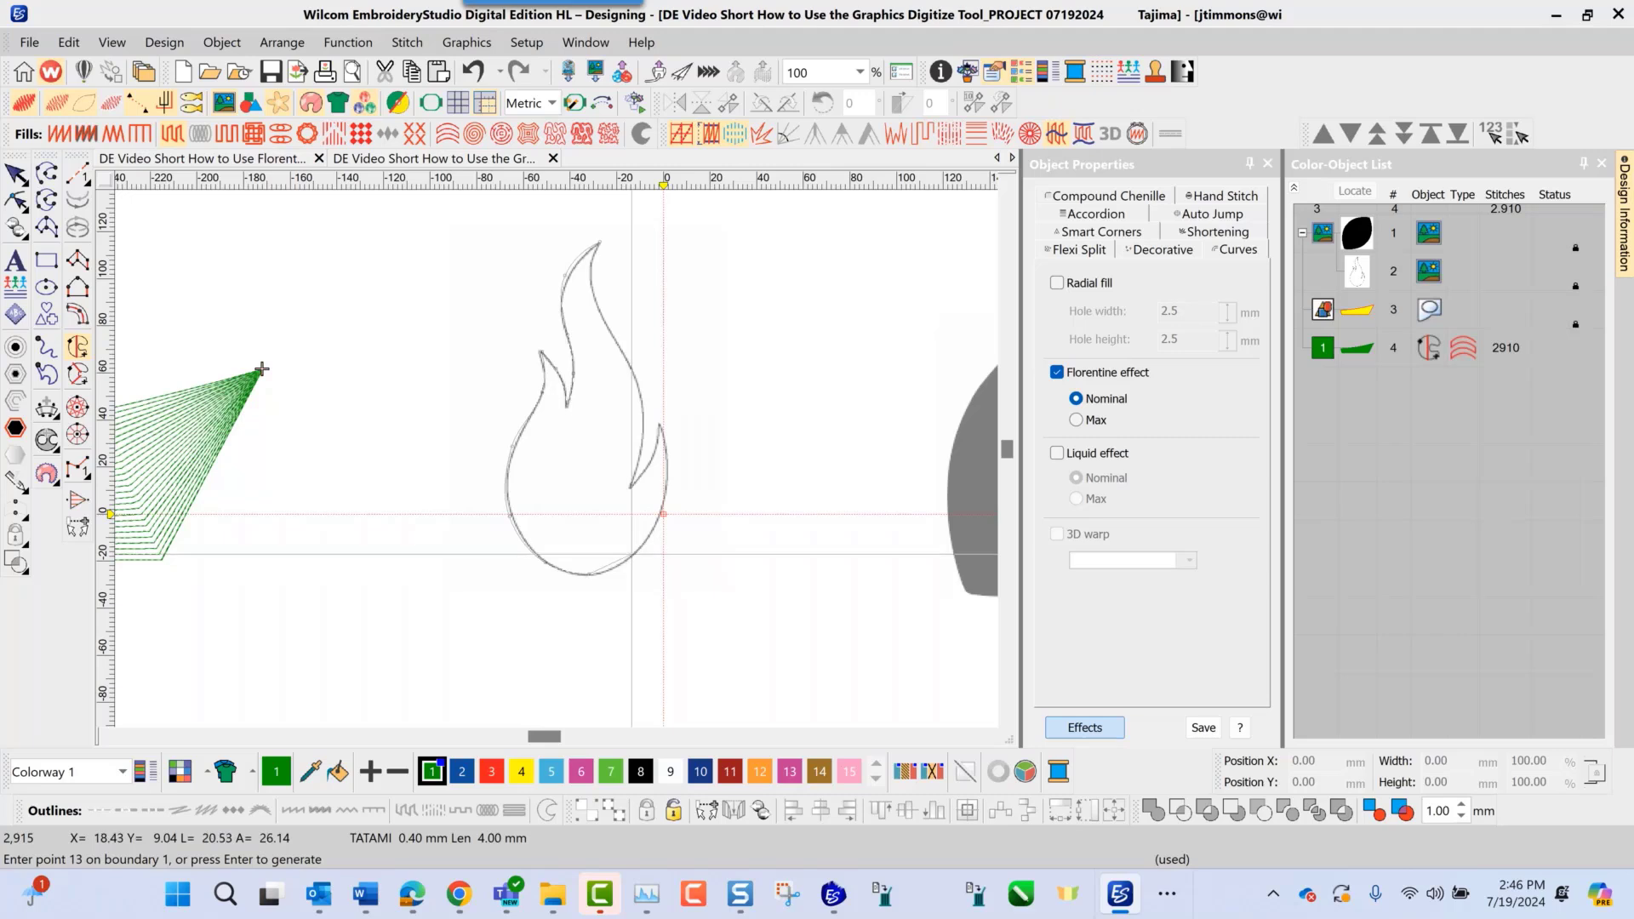
right_click(634, 553)
right_click(664, 507)
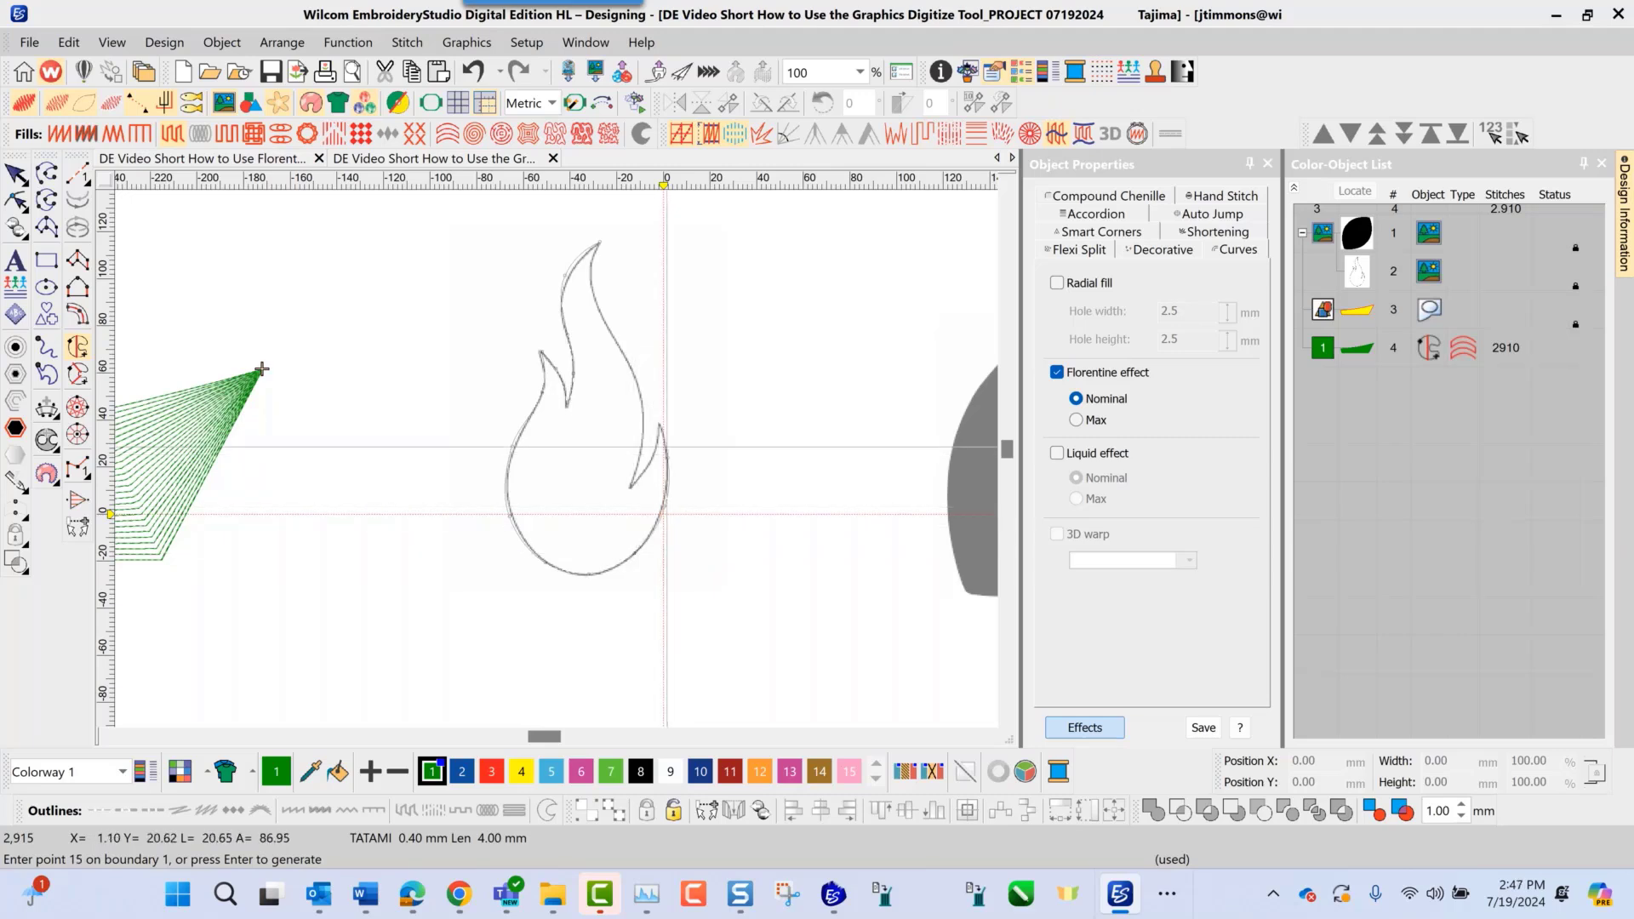
right_click(666, 457)
left_click(661, 428)
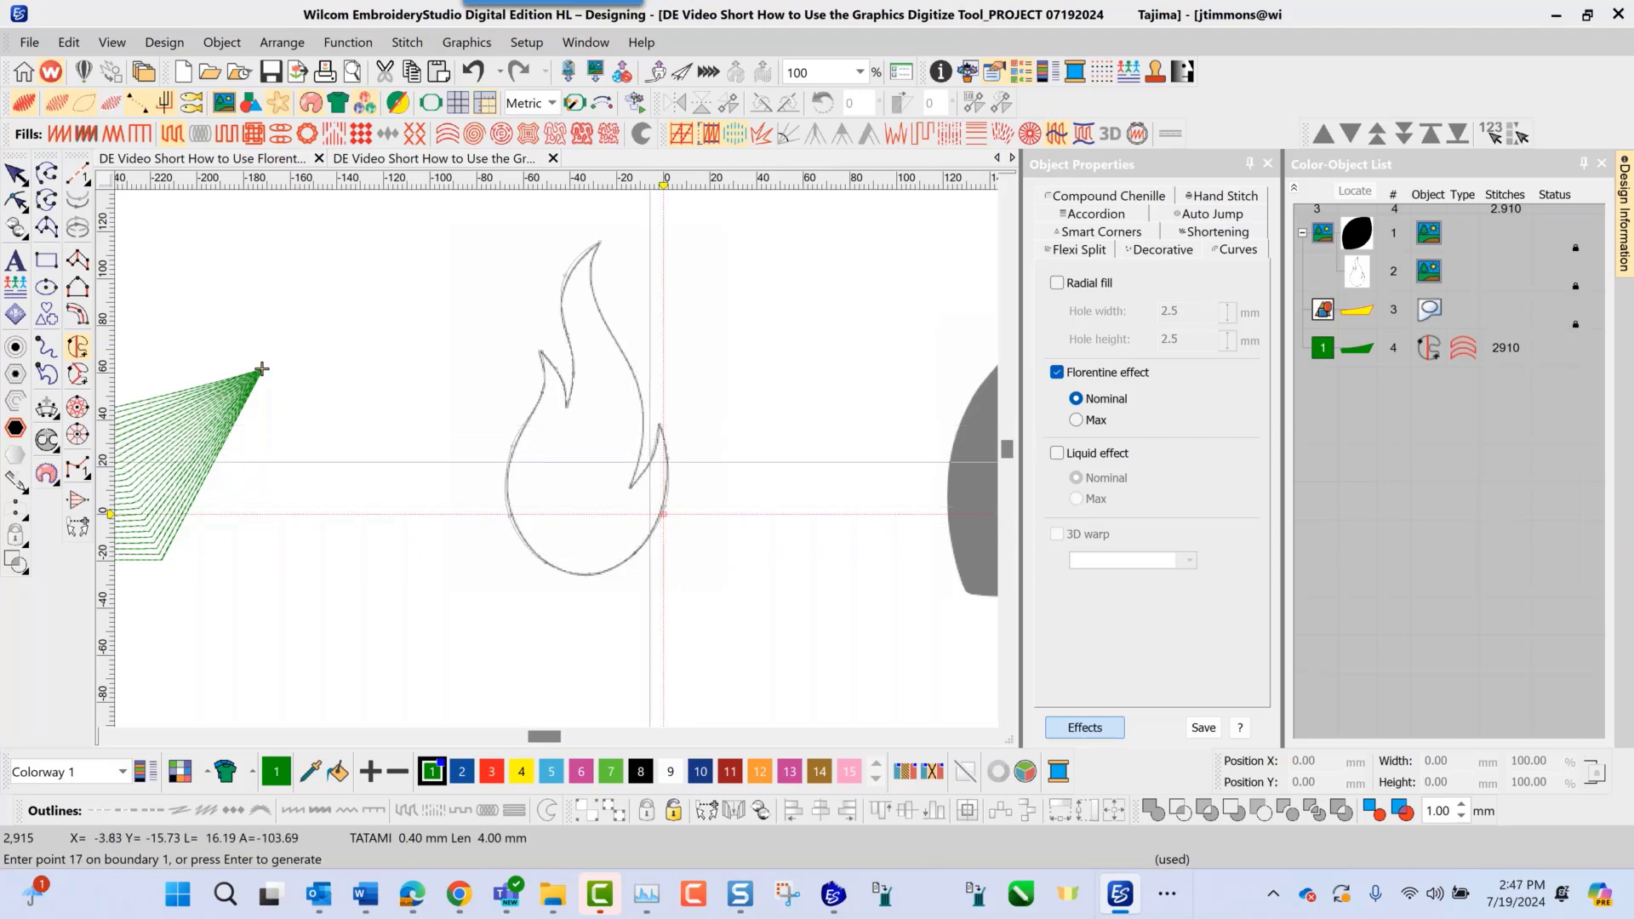
Trace the boundary from the right notch up the flame's right edge to the top tip and close it
left_click(631, 486)
left_click(631, 486)
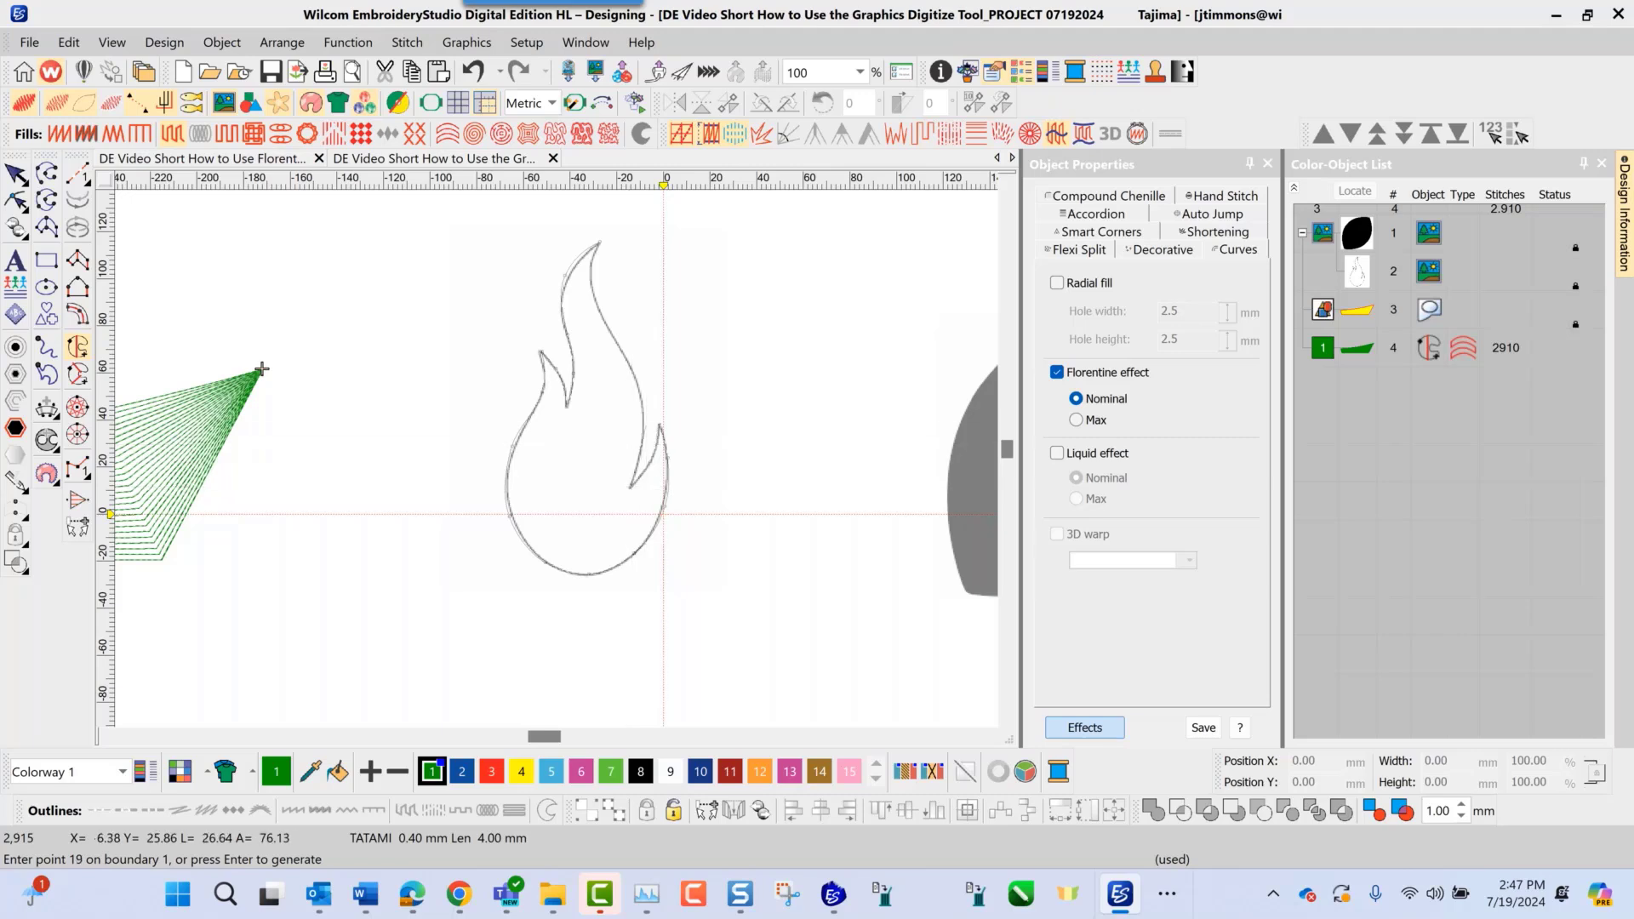
right_click(646, 427)
right_click(638, 372)
right_click(611, 329)
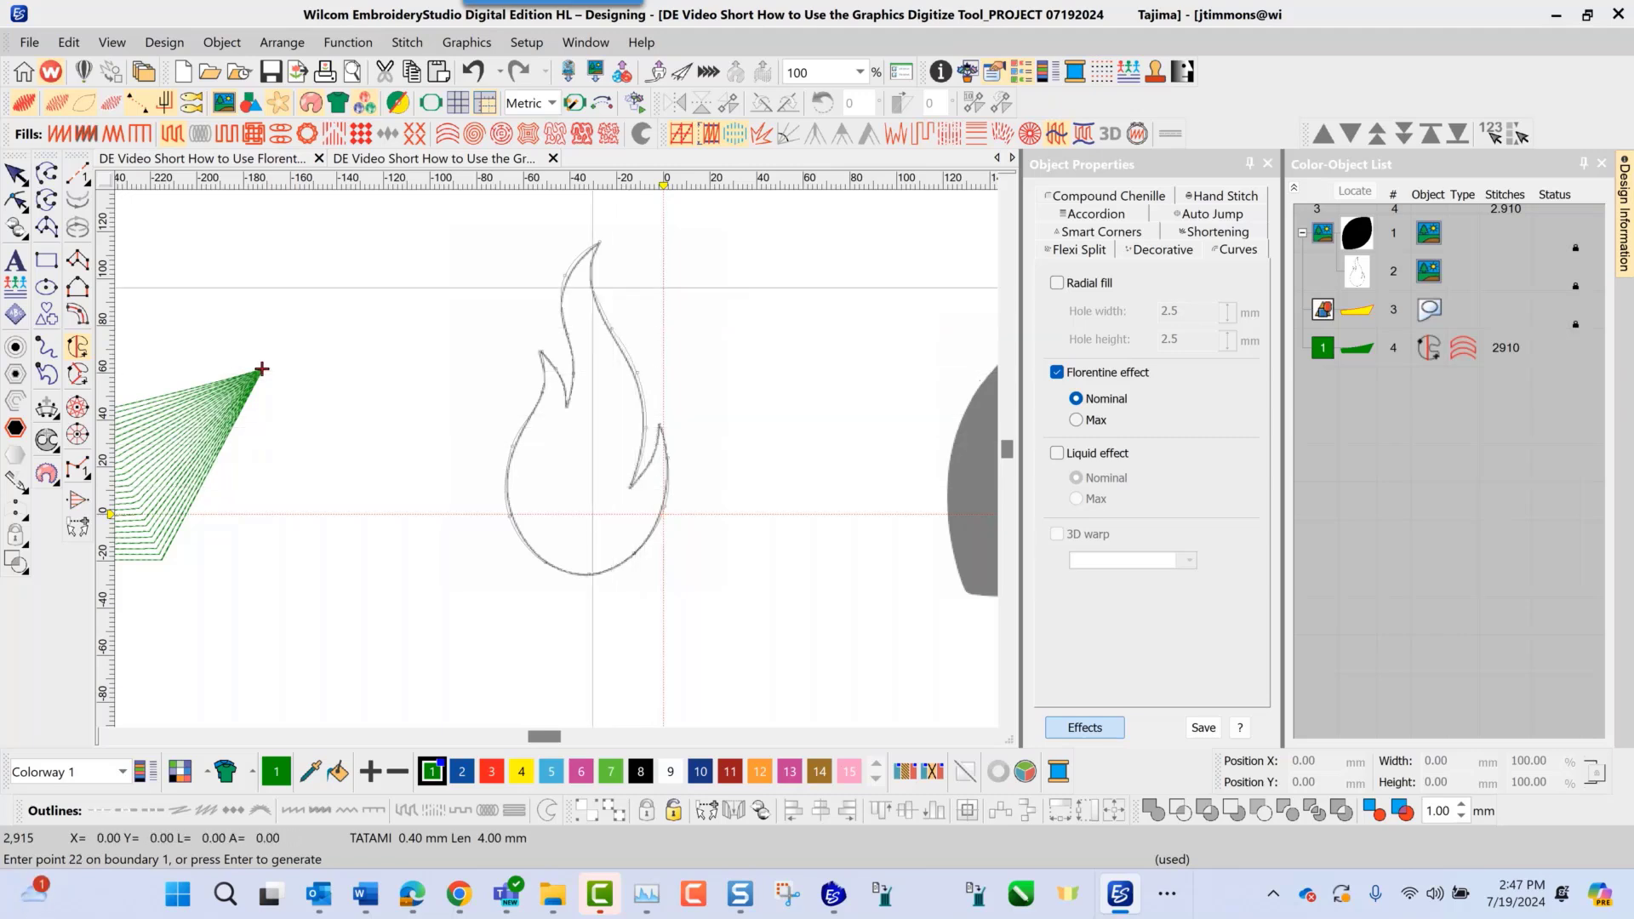
right_click(591, 286)
left_click(593, 254)
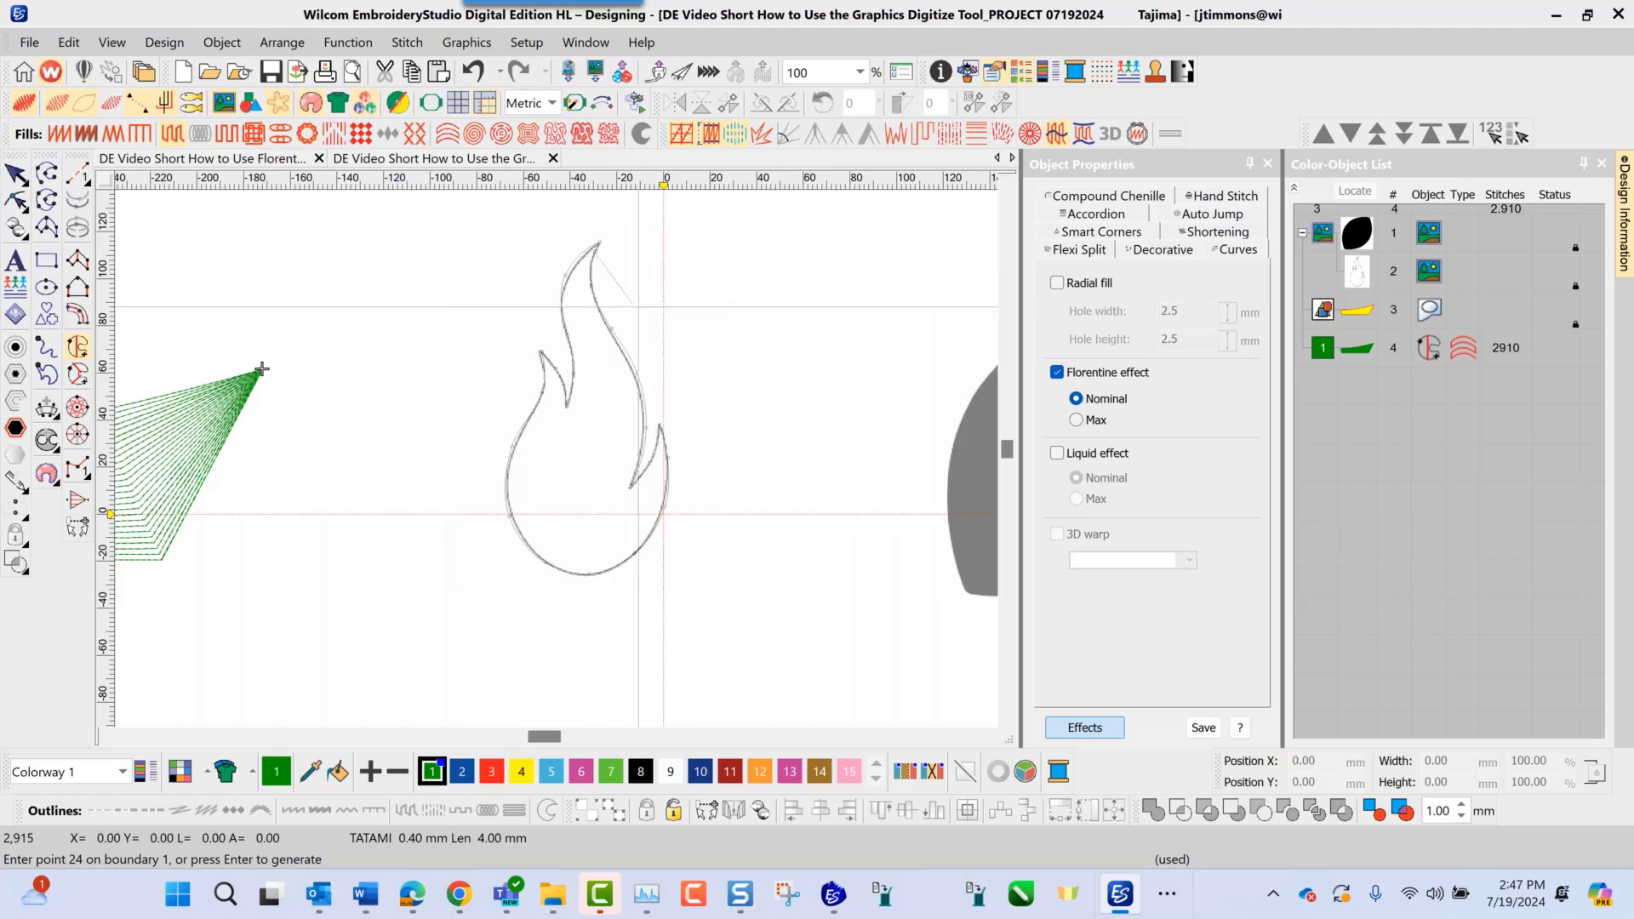
key("Return")
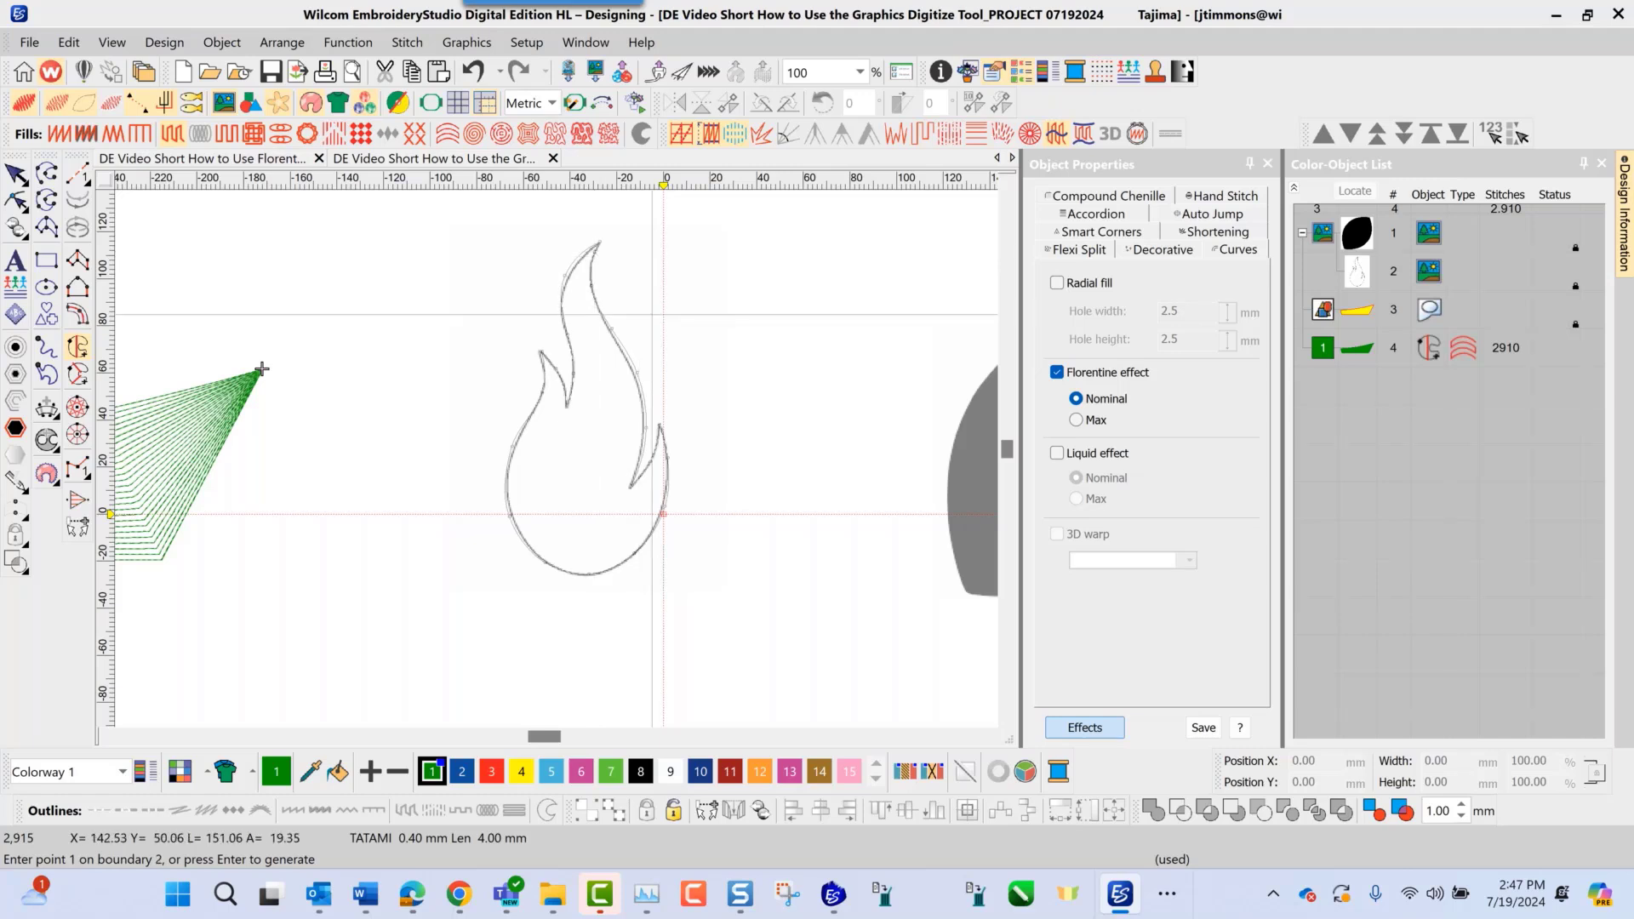
Finish the boundaries and place the entry point on the flame's left edge and the exit point on its right edge
key("Return")
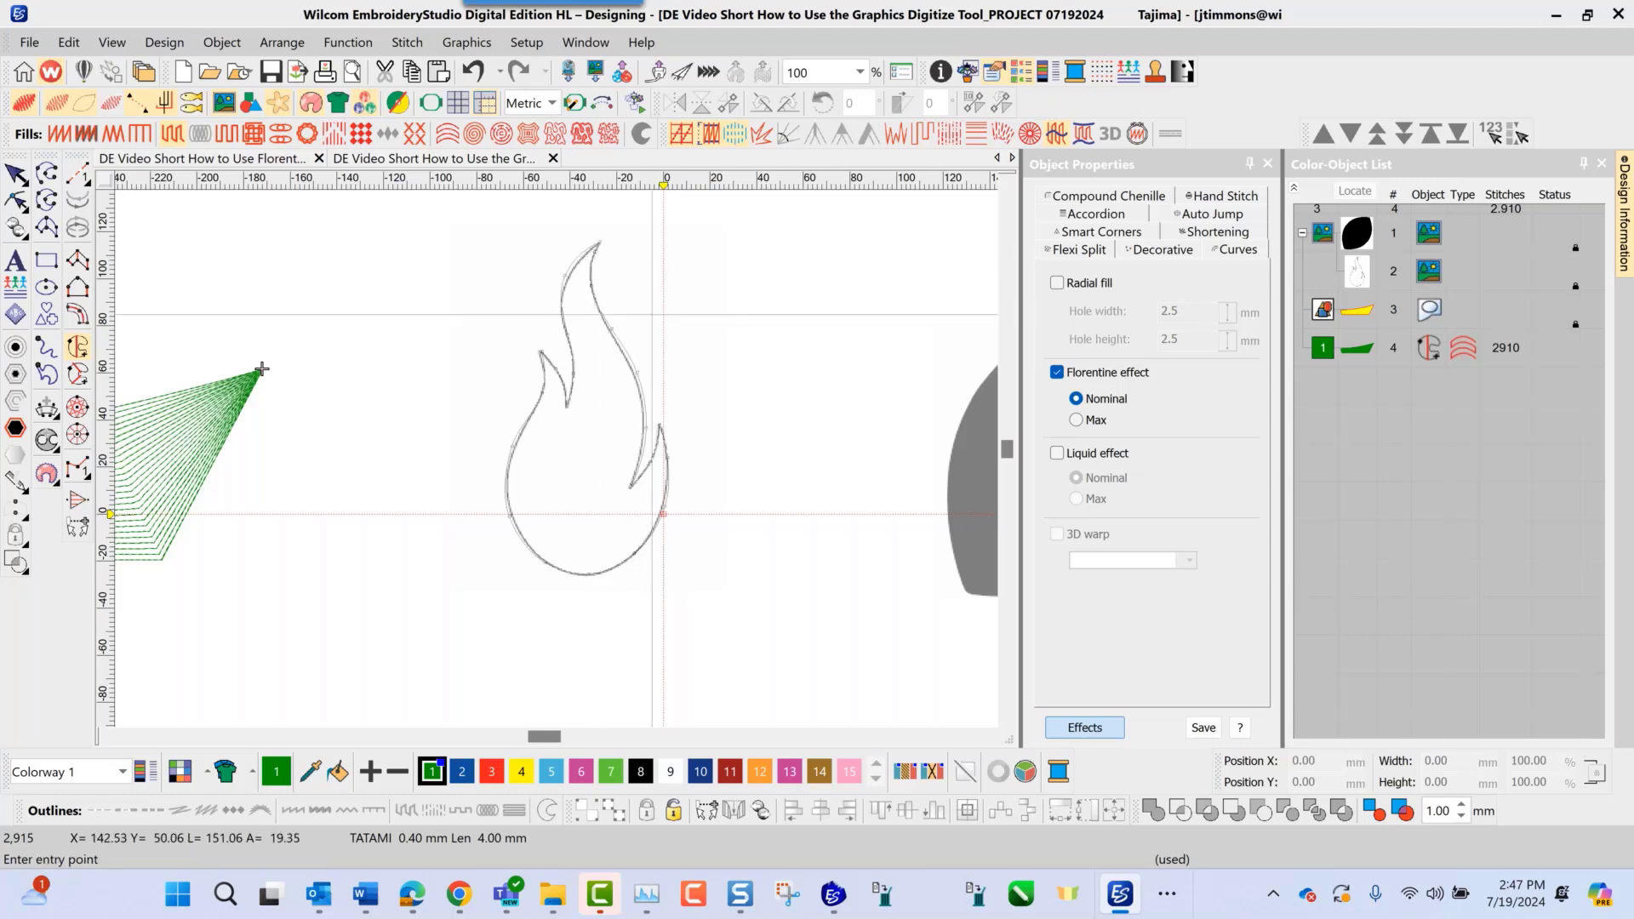
left_click(511, 448)
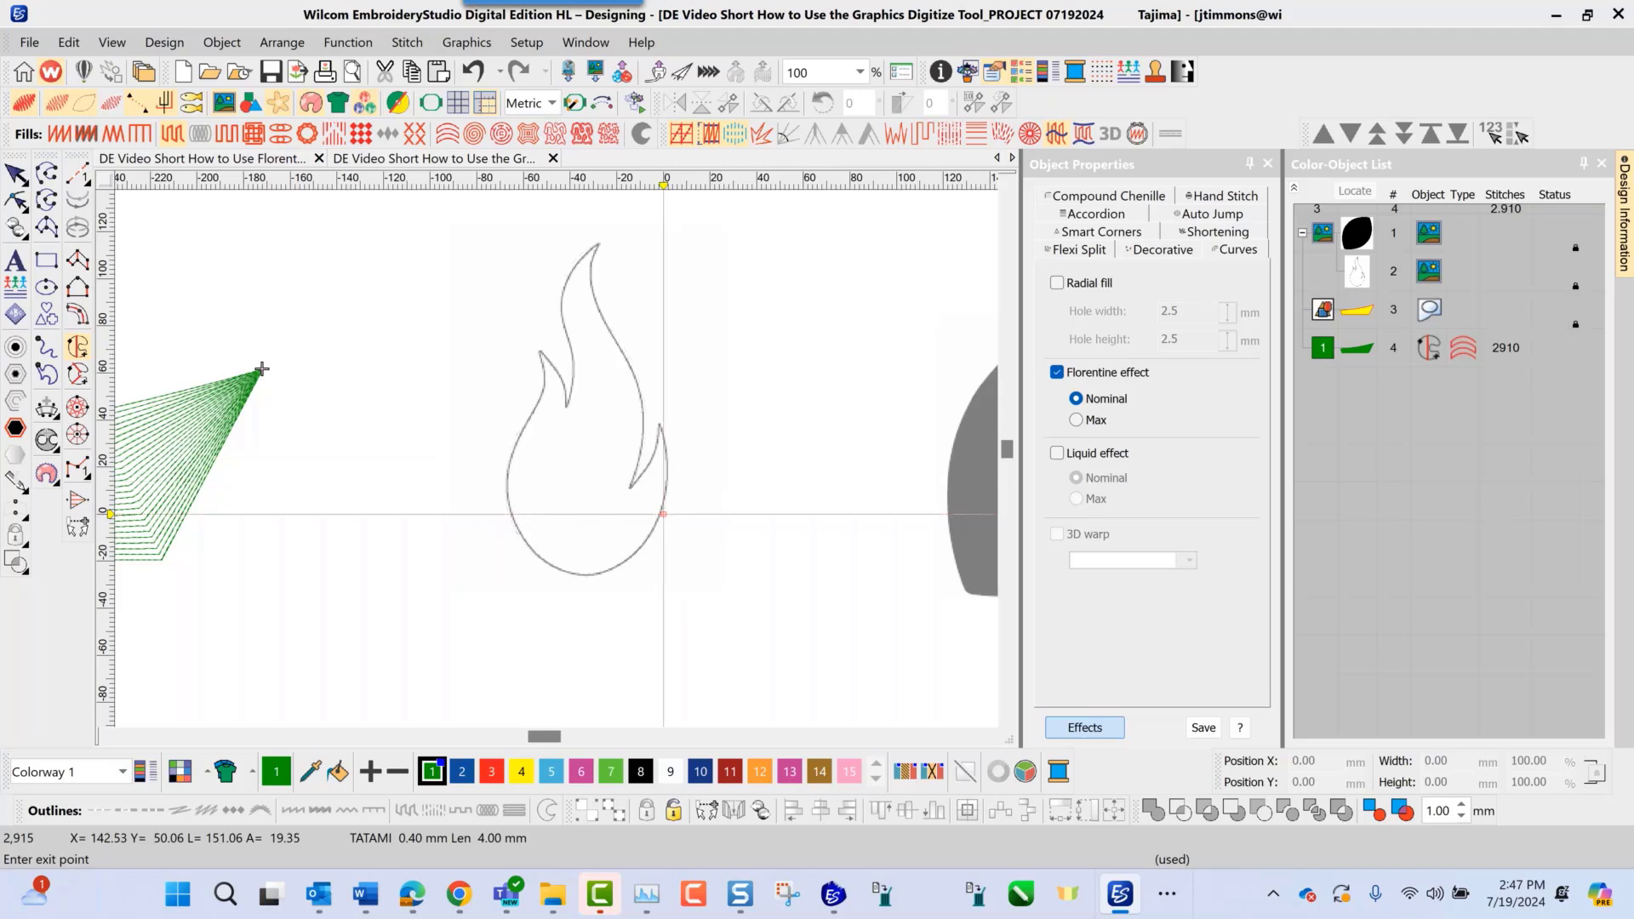
left_click(669, 480)
Draw a six-point Florentine guide curve from below the flame's base through its middle to beyond the tip, and generate the stitches
left_click(526, 593)
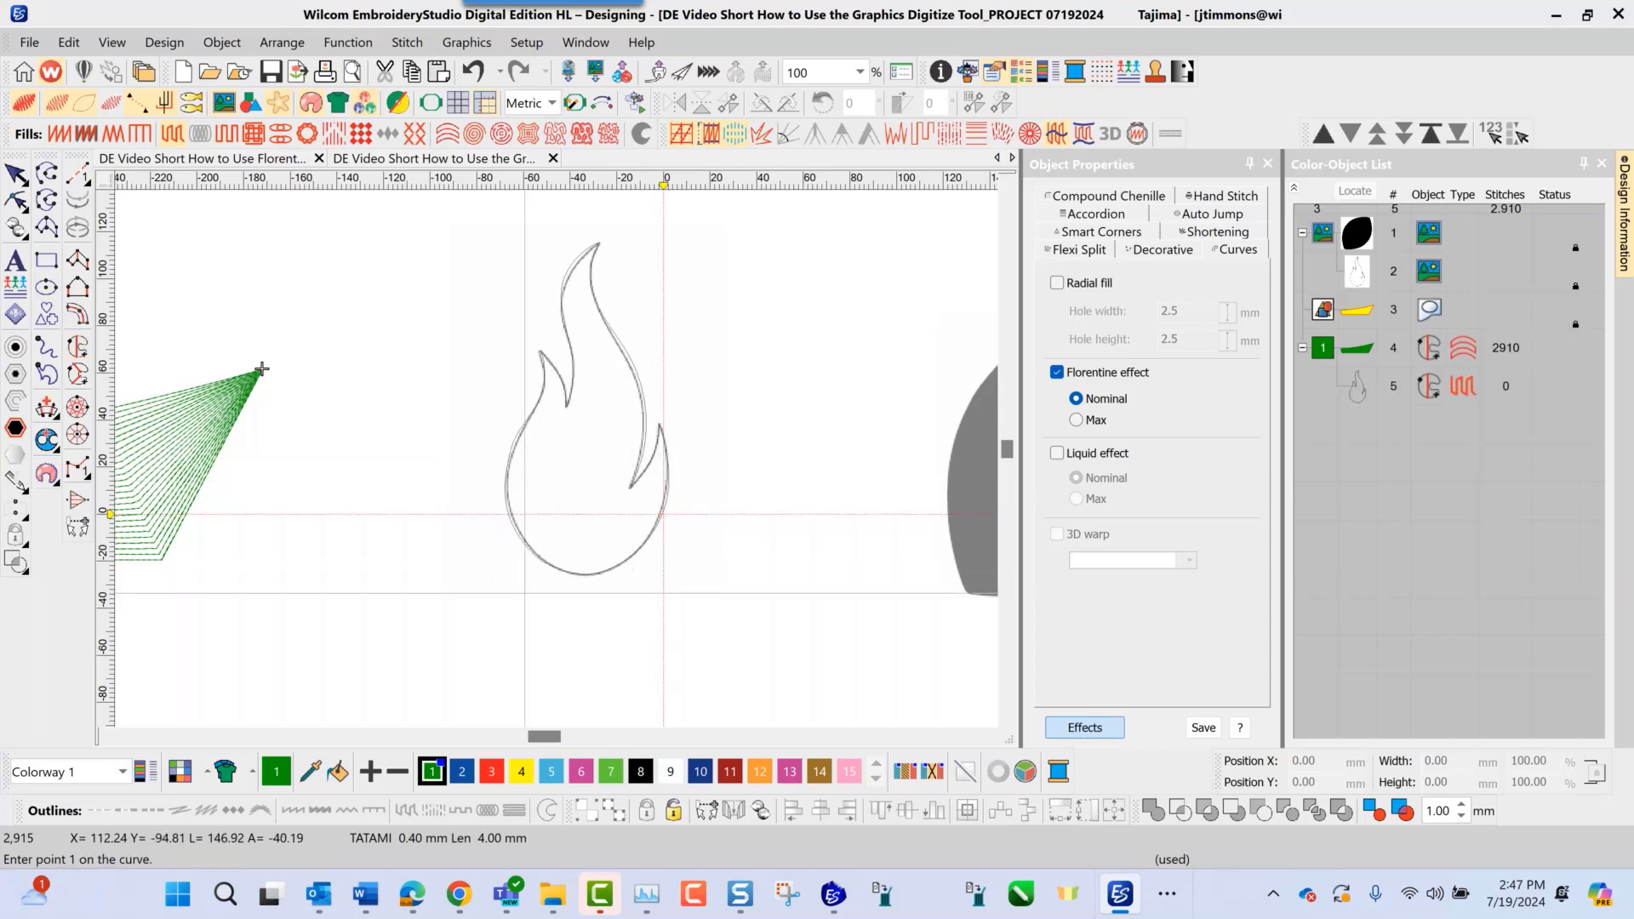
left_click(564, 536)
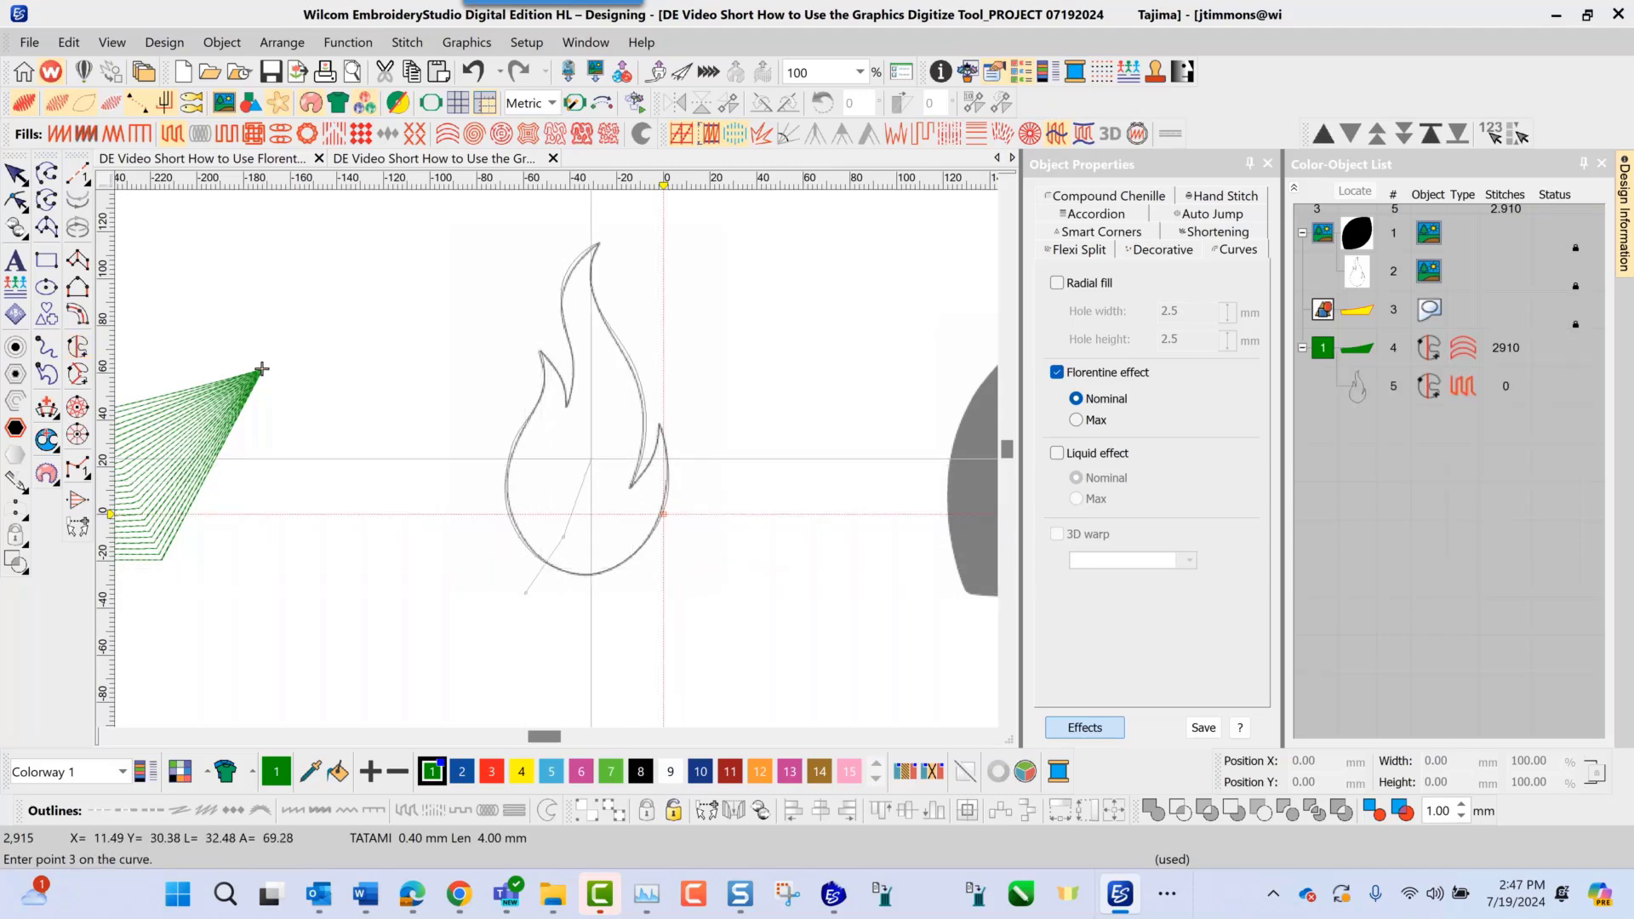
left_click(593, 455)
left_click(583, 366)
left_click(572, 302)
left_click(617, 225)
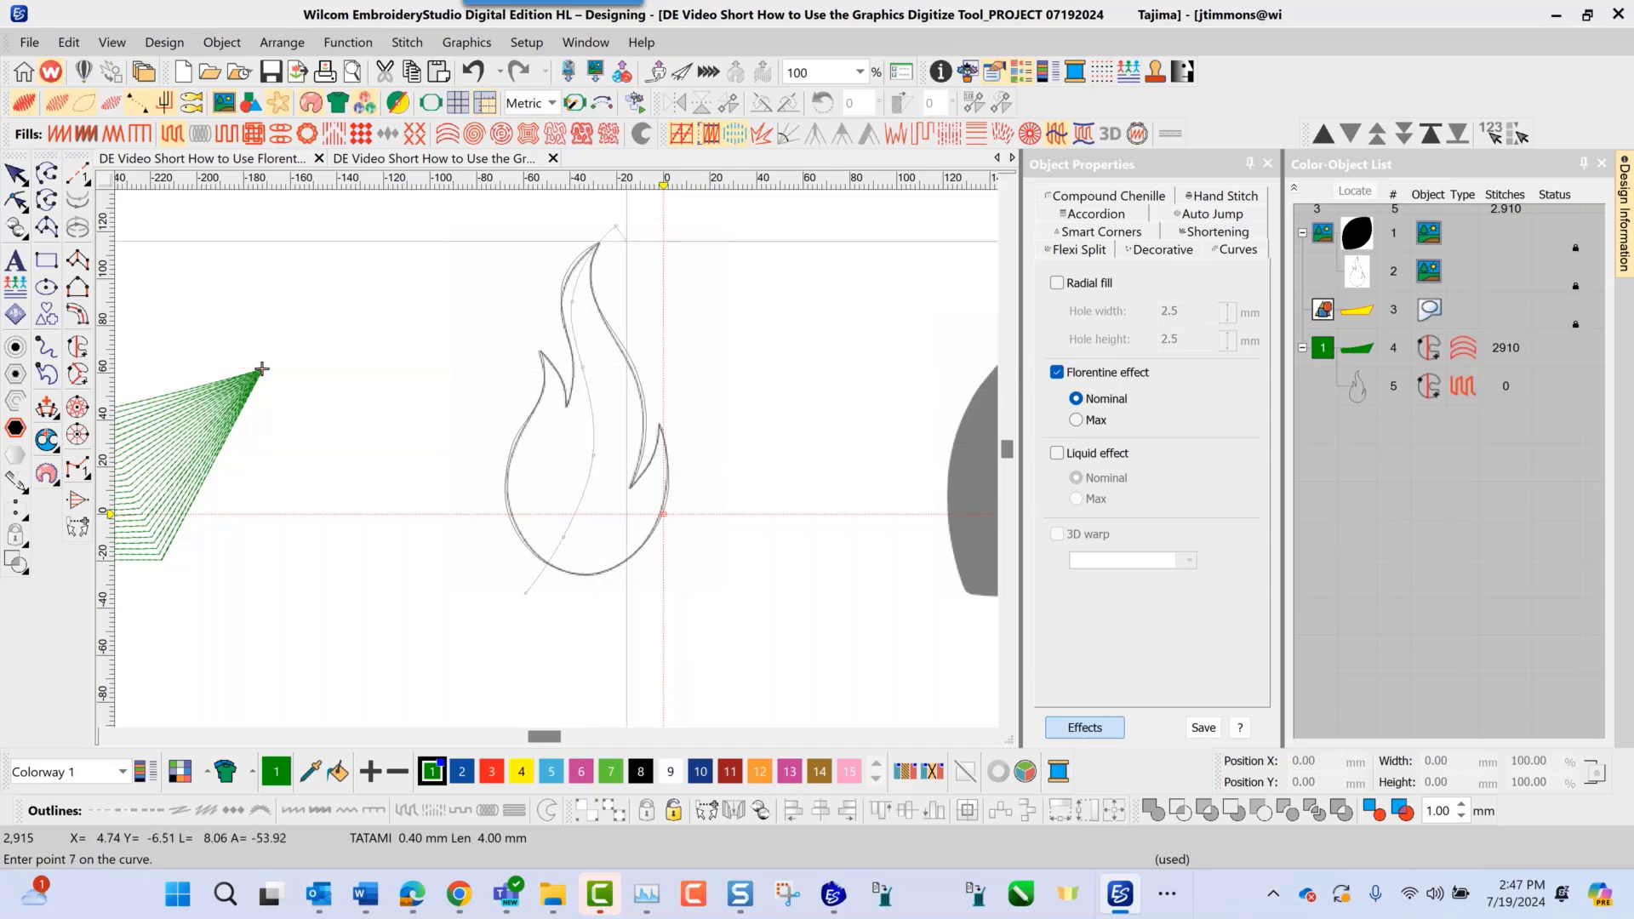
key("Return")
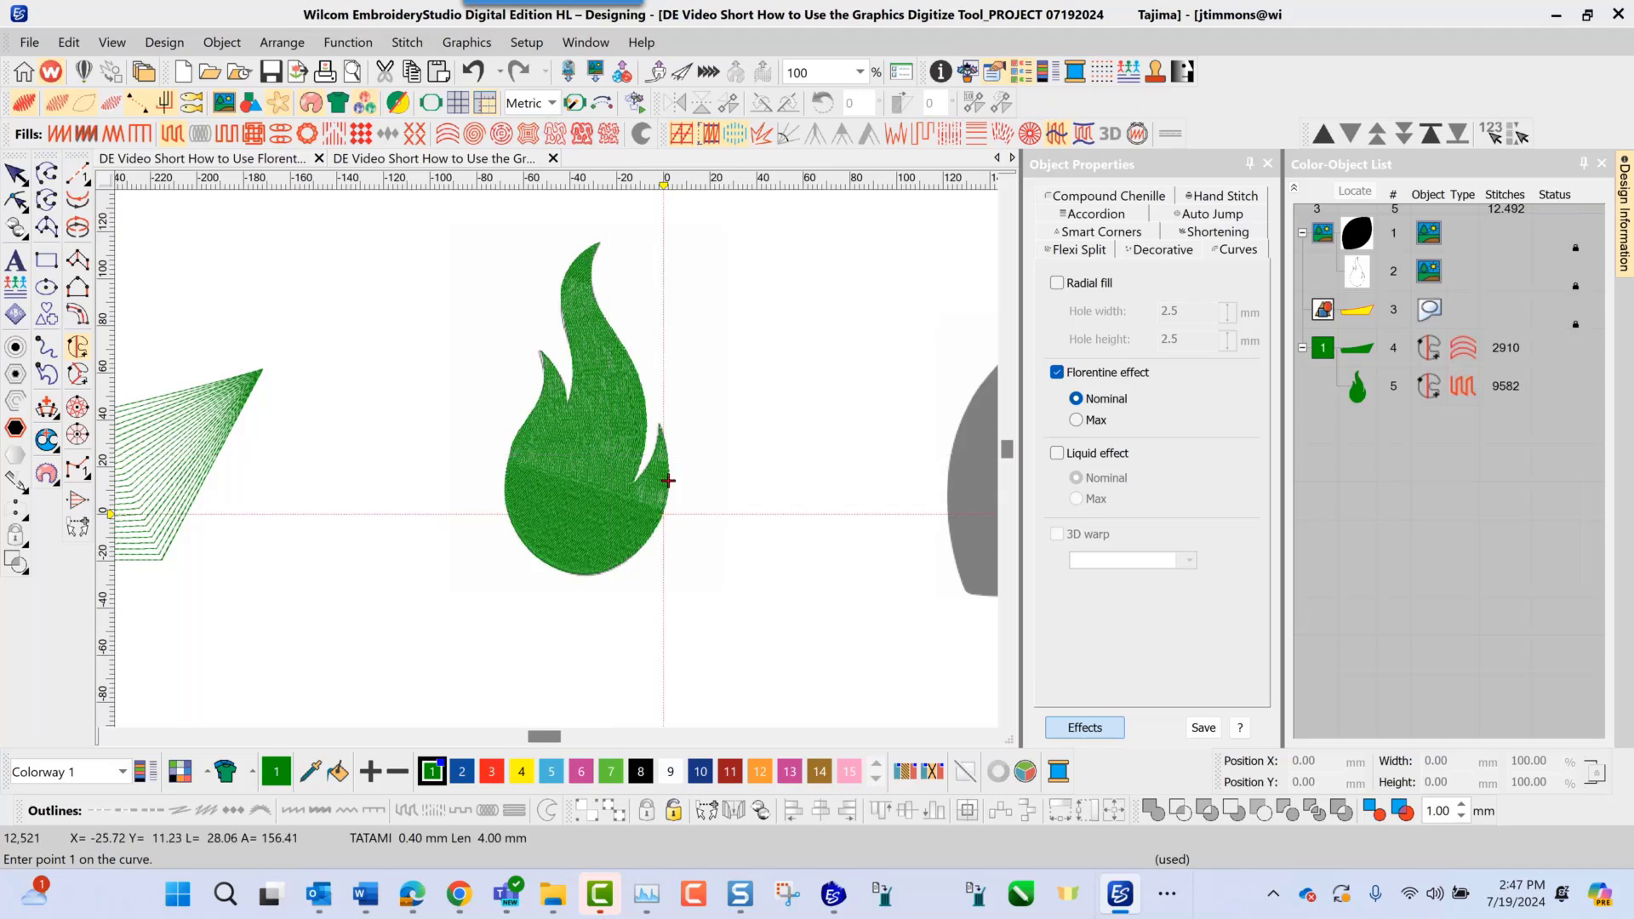
Set the flame fill's Tatami spacing to 3.00 mm and turn on its Florentine effect at Nominal
key("Escape")
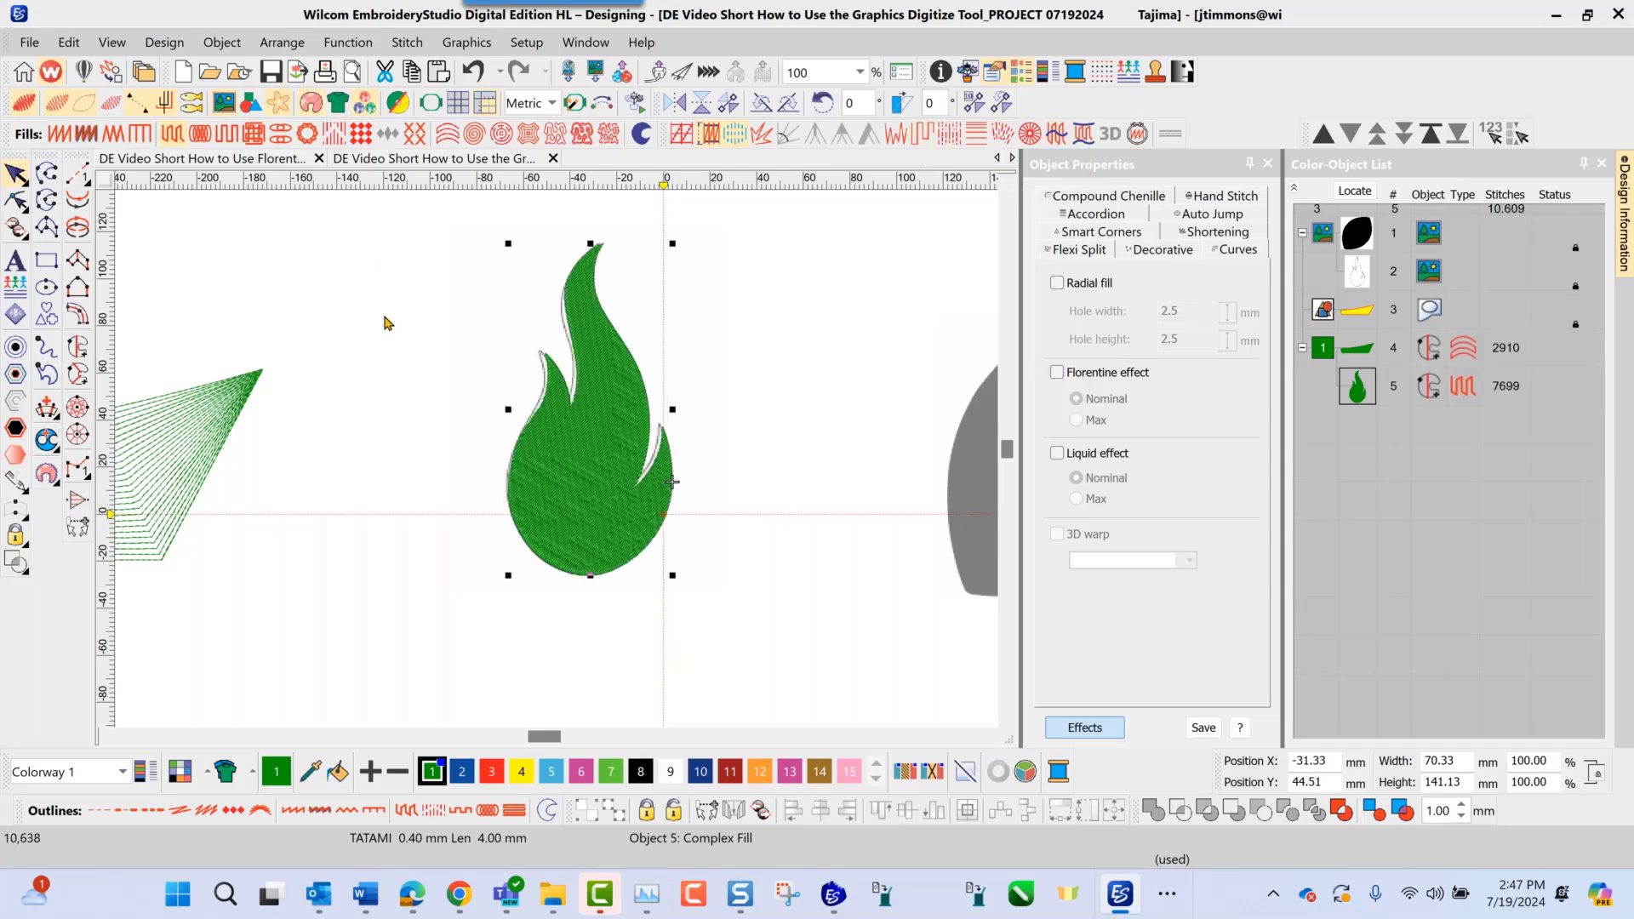
right_click(617, 400)
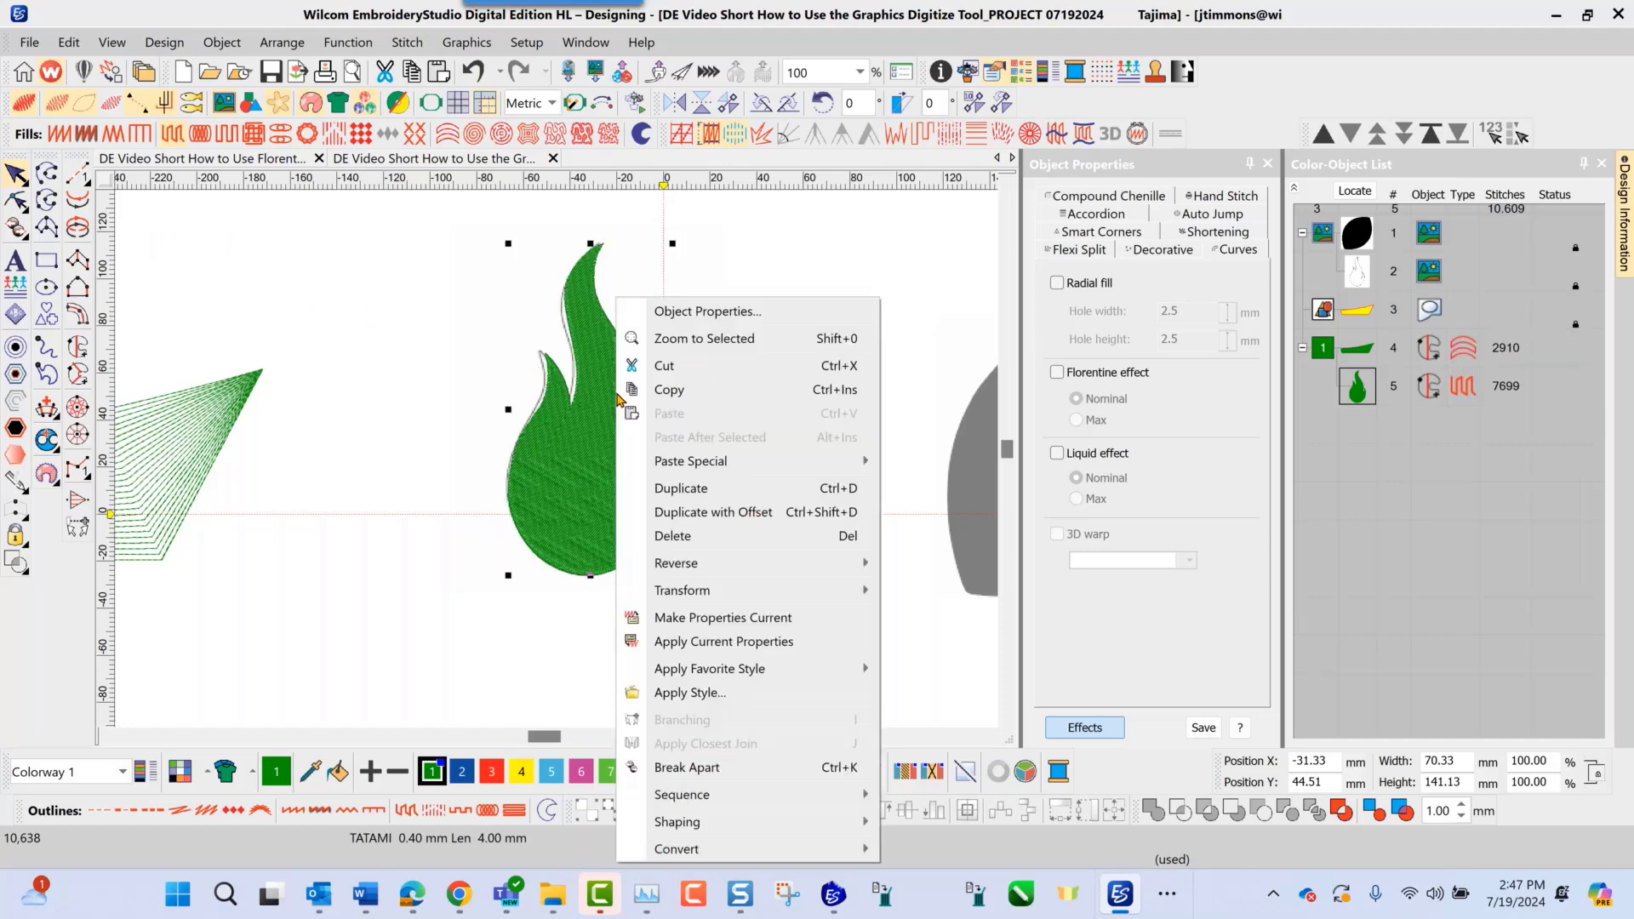
left_click(681, 313)
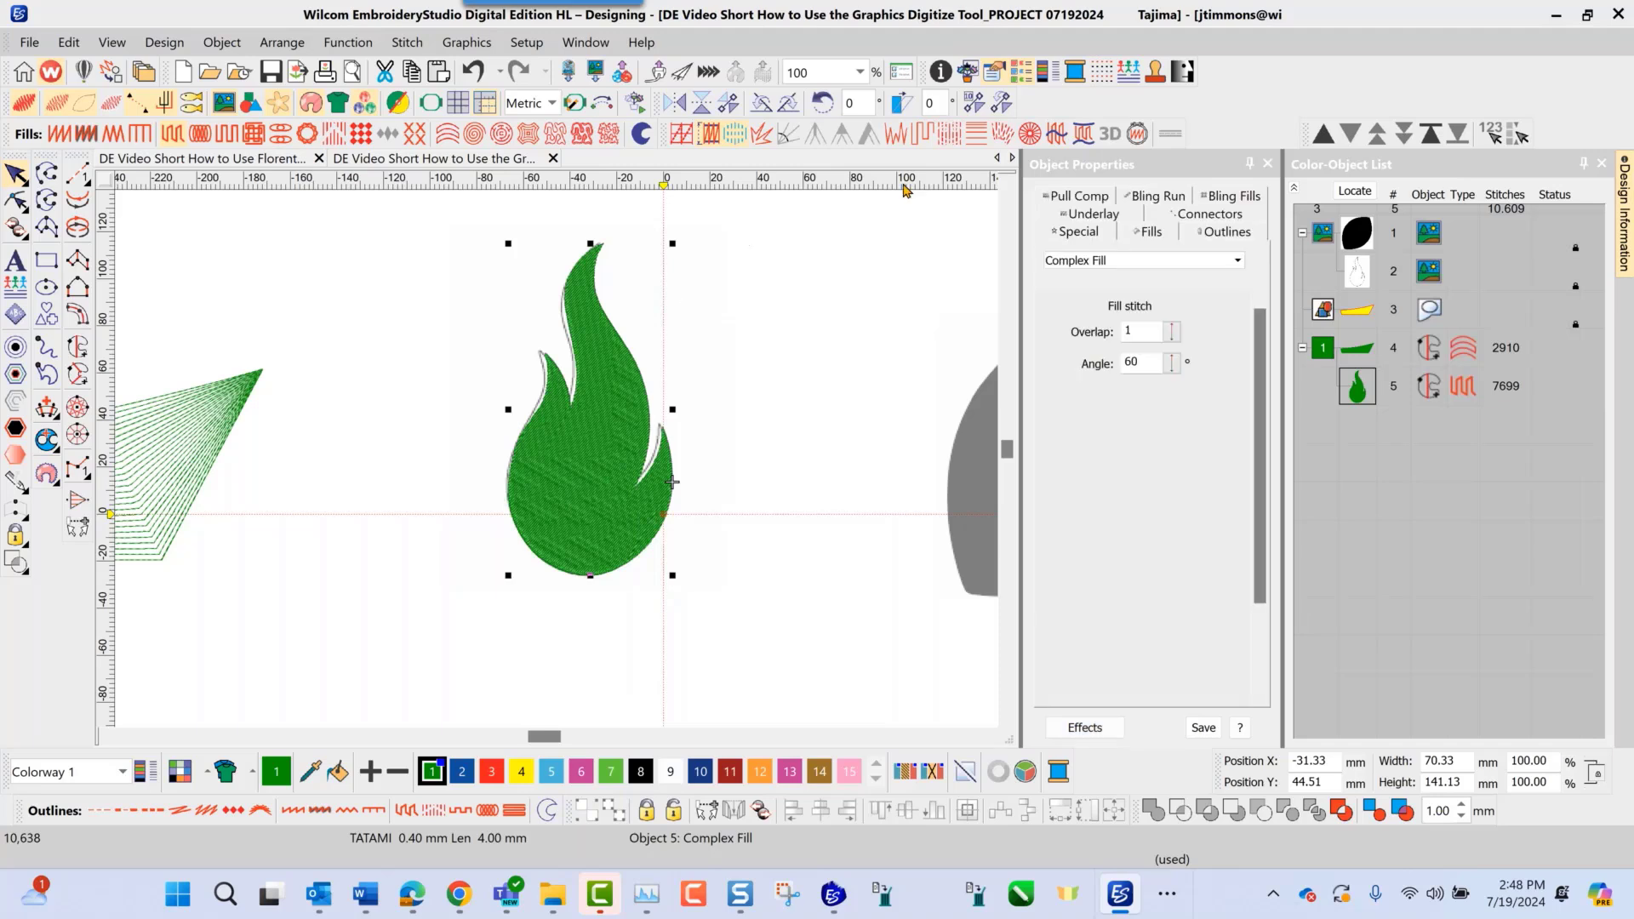
left_click(1155, 236)
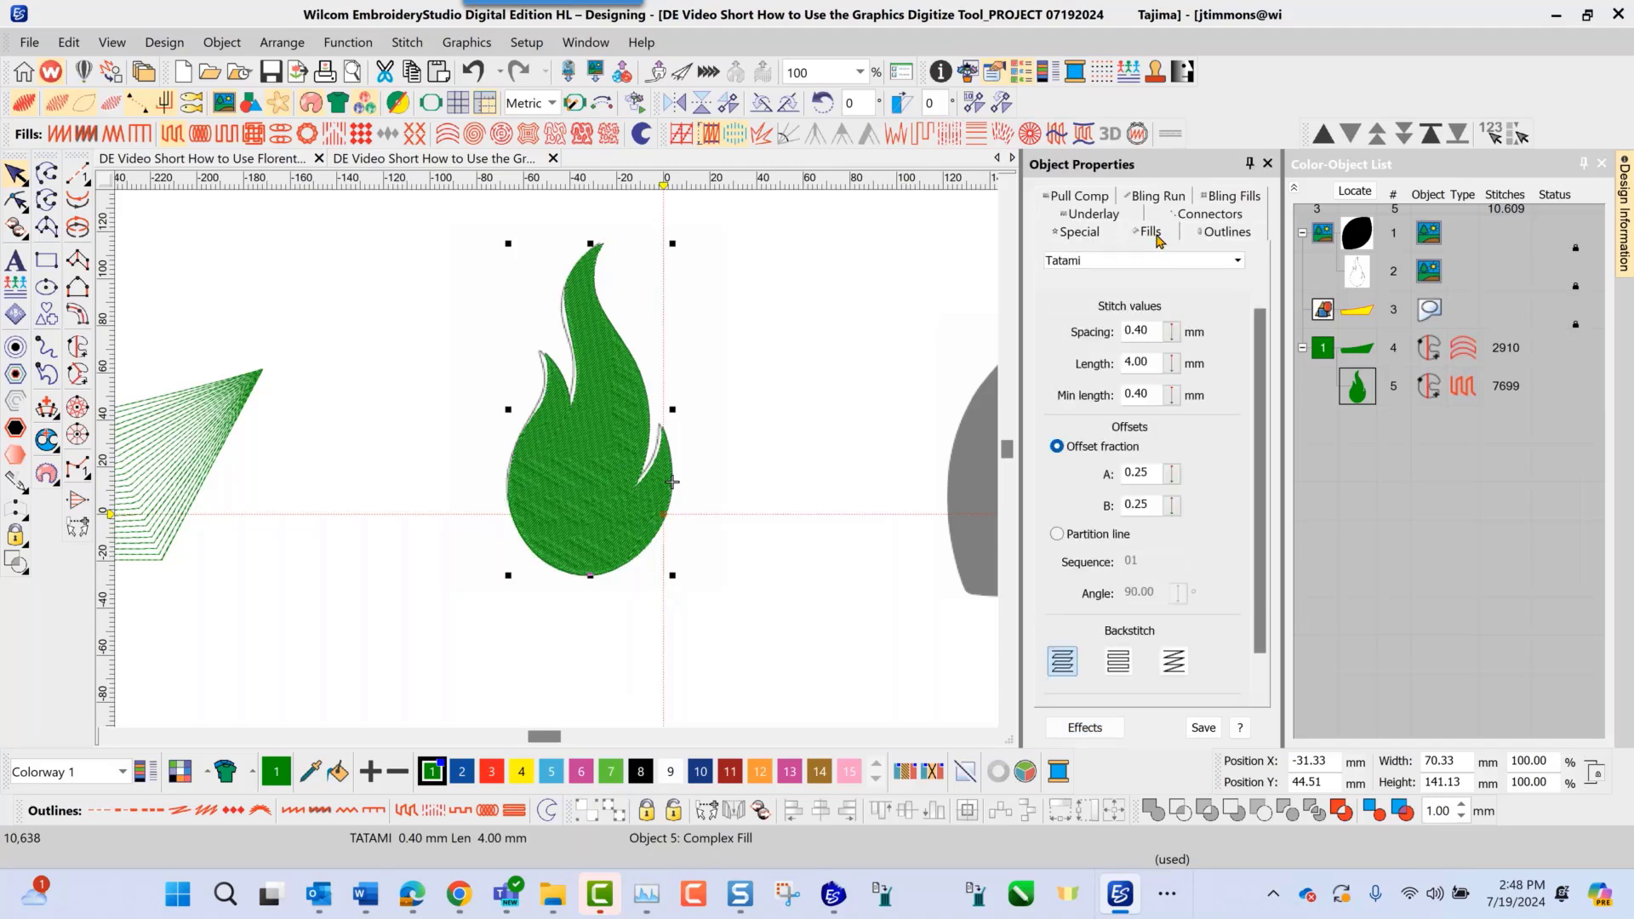
double_click(1147, 332)
type("3")
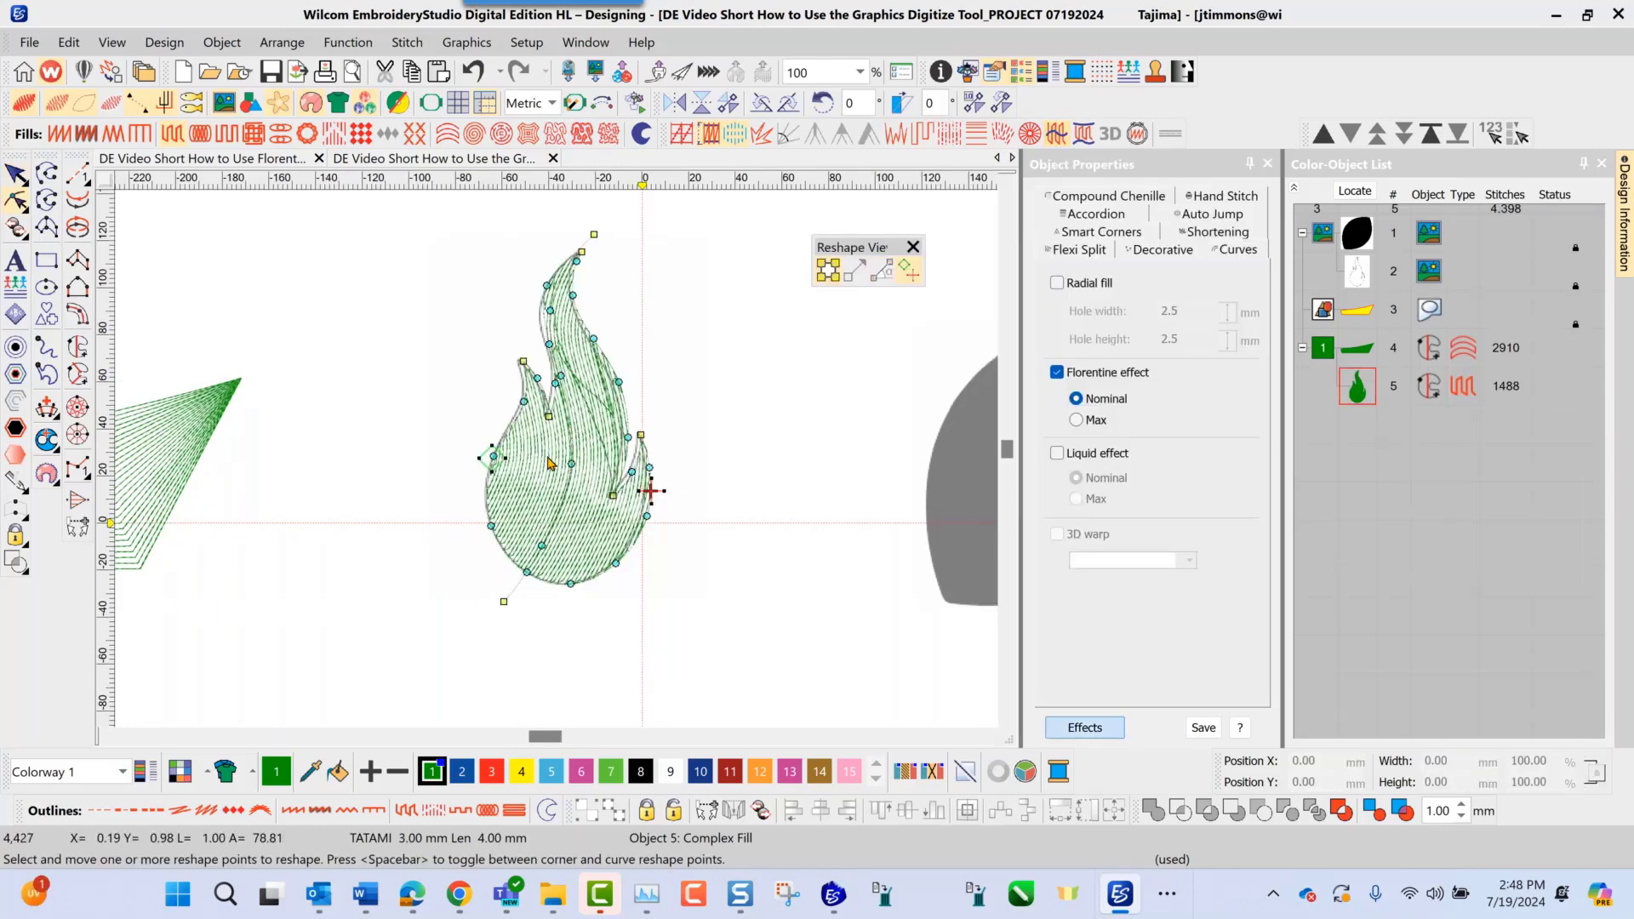
key("Escape")
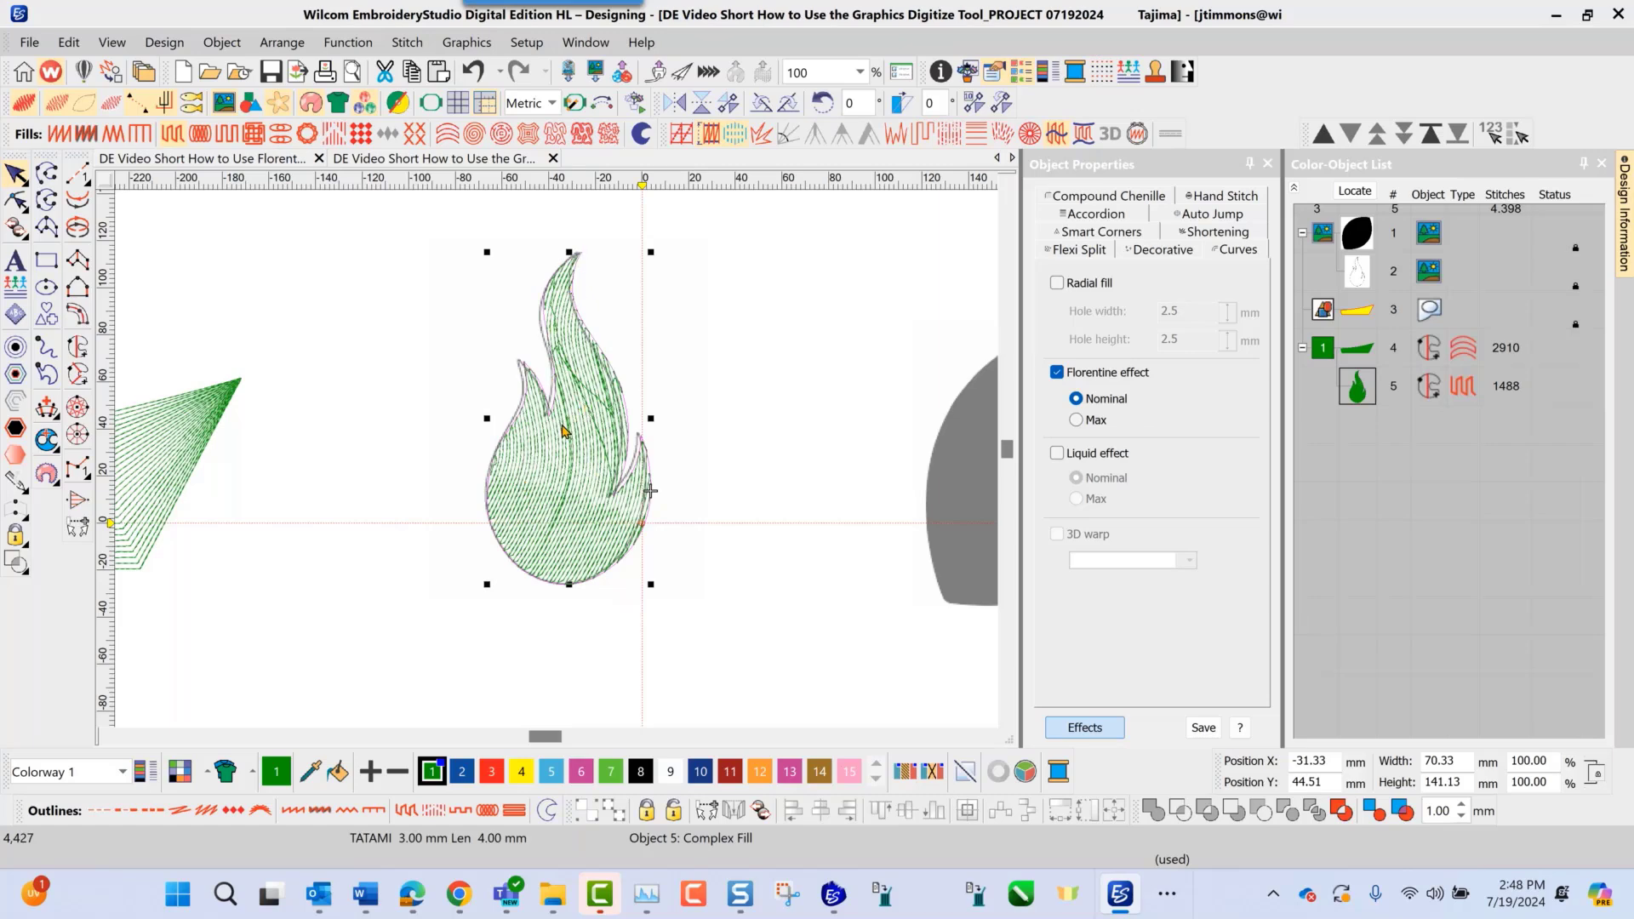
Apply the Trapunto effect to the flame fill
scroll(565, 457, "up", 2)
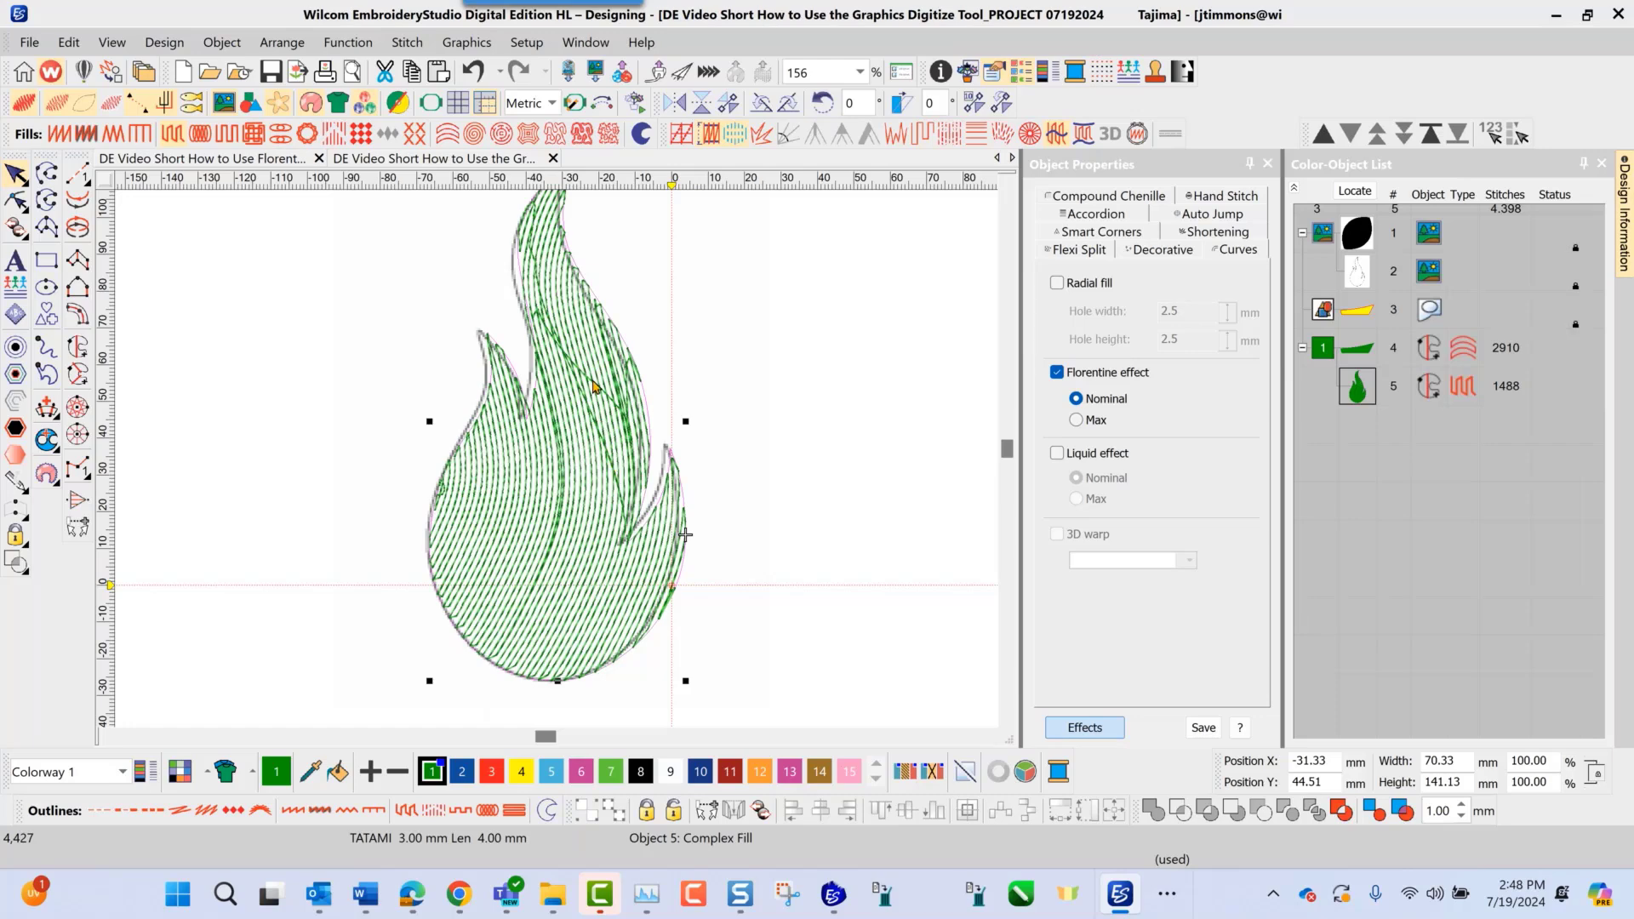
scroll(506, 449, "down", 1)
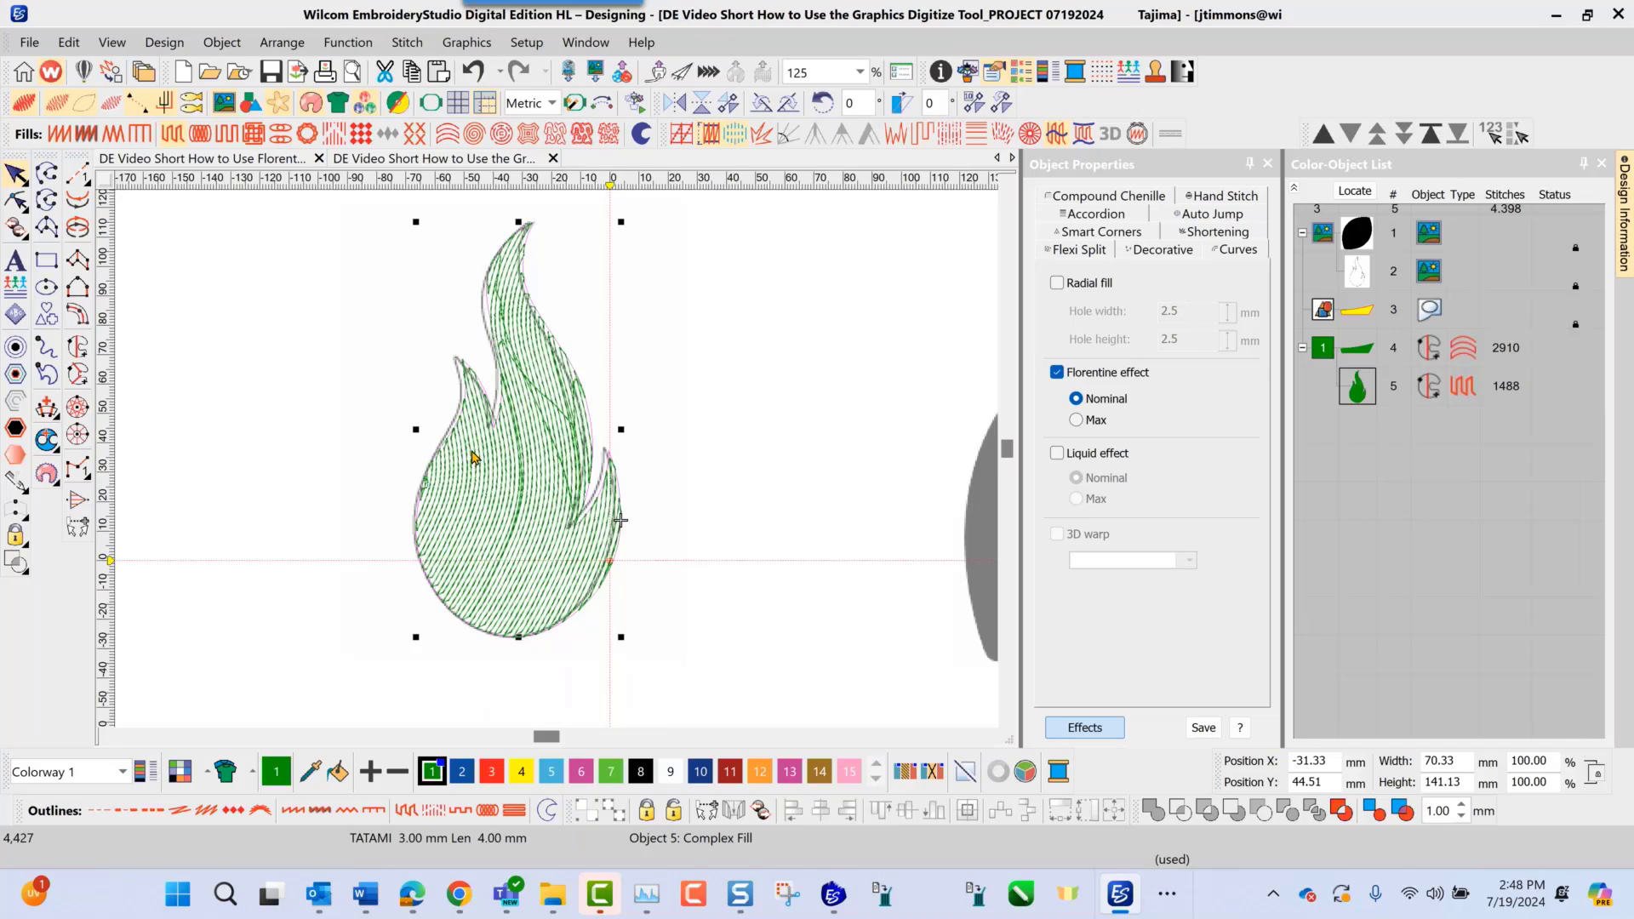
scroll(559, 466, "up", 1)
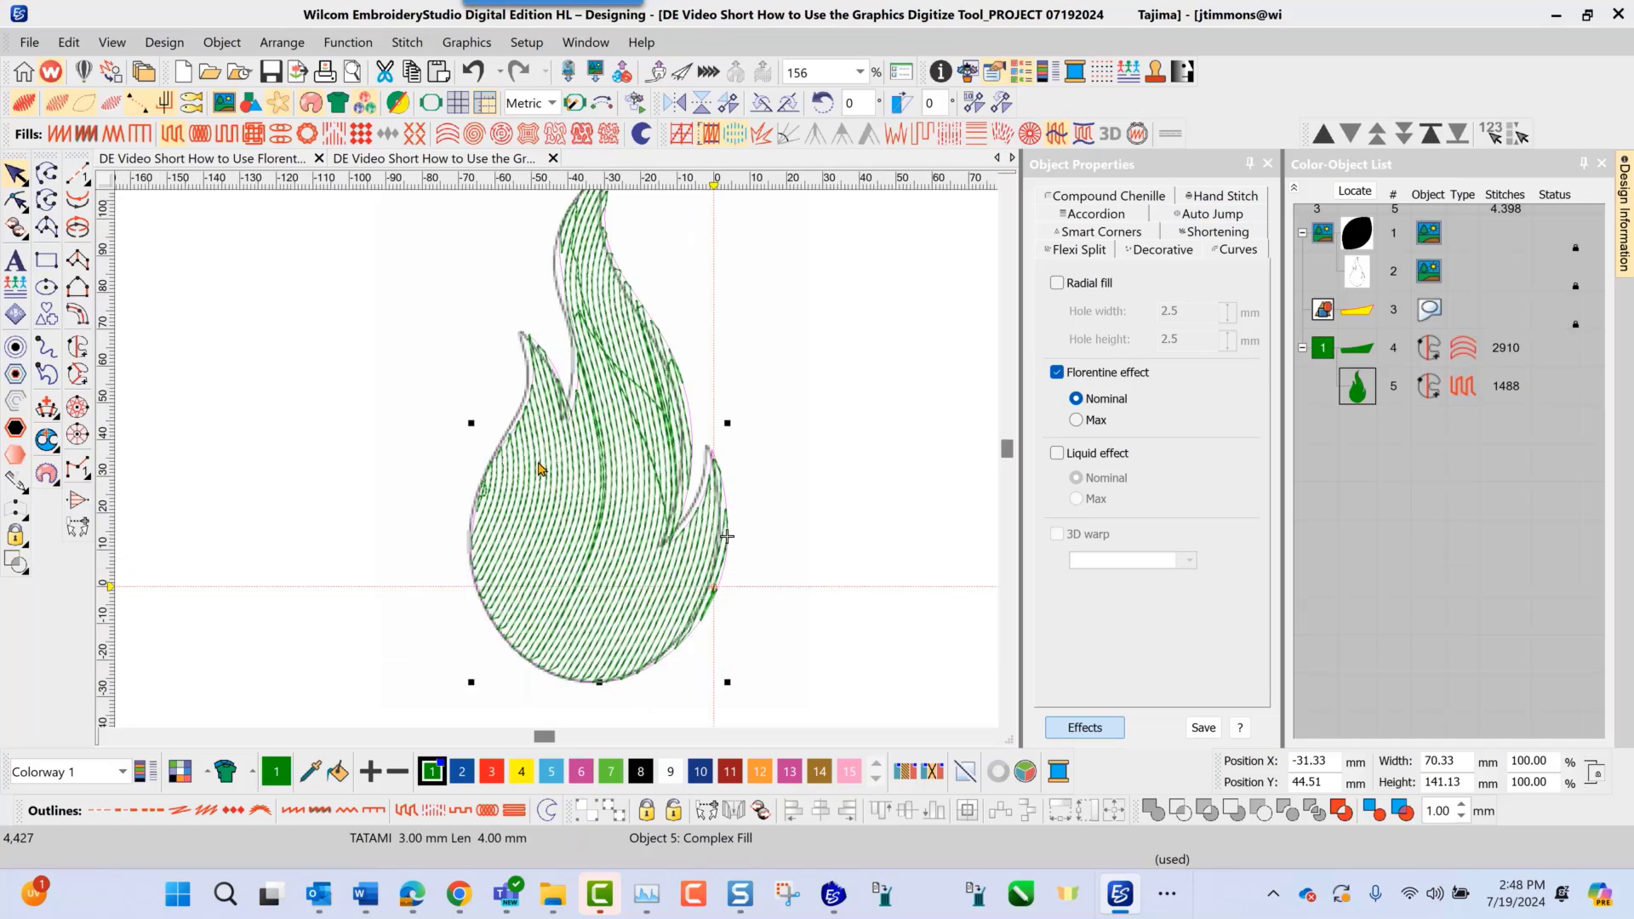
left_click(920, 136)
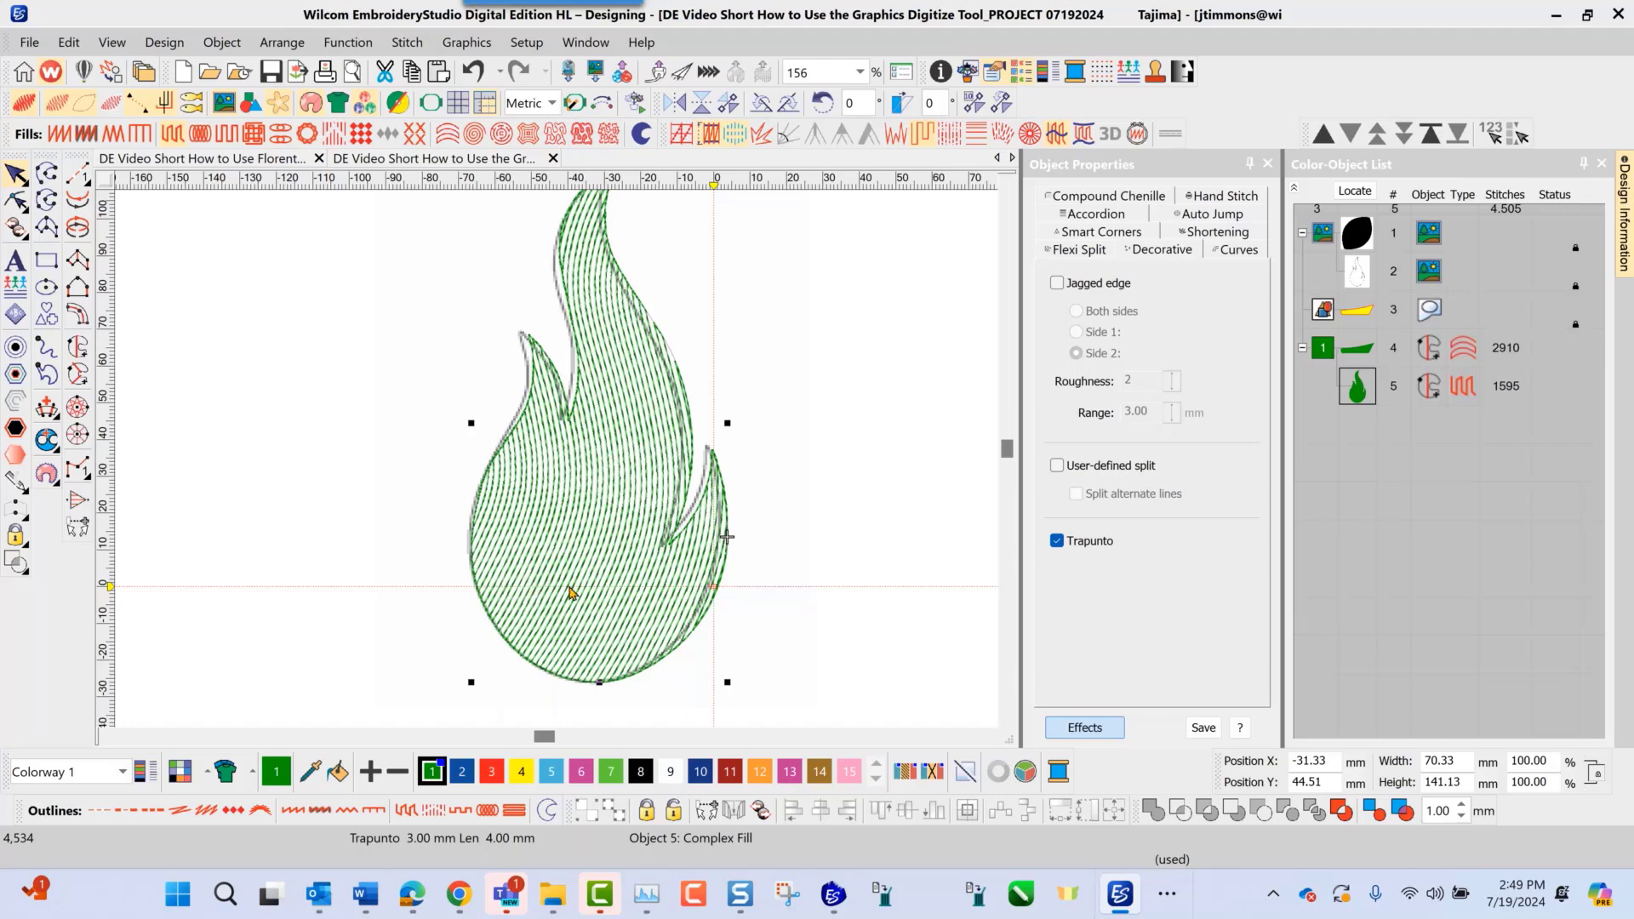
Nudge the flame fill about 1.2 mm to the left to line it up with the artwork
key("Left")
key("Left")
key("Left")
key("Left")
key("Left")
key("Left")
key("Left")
key("Left")
key("Left")
key("Left")
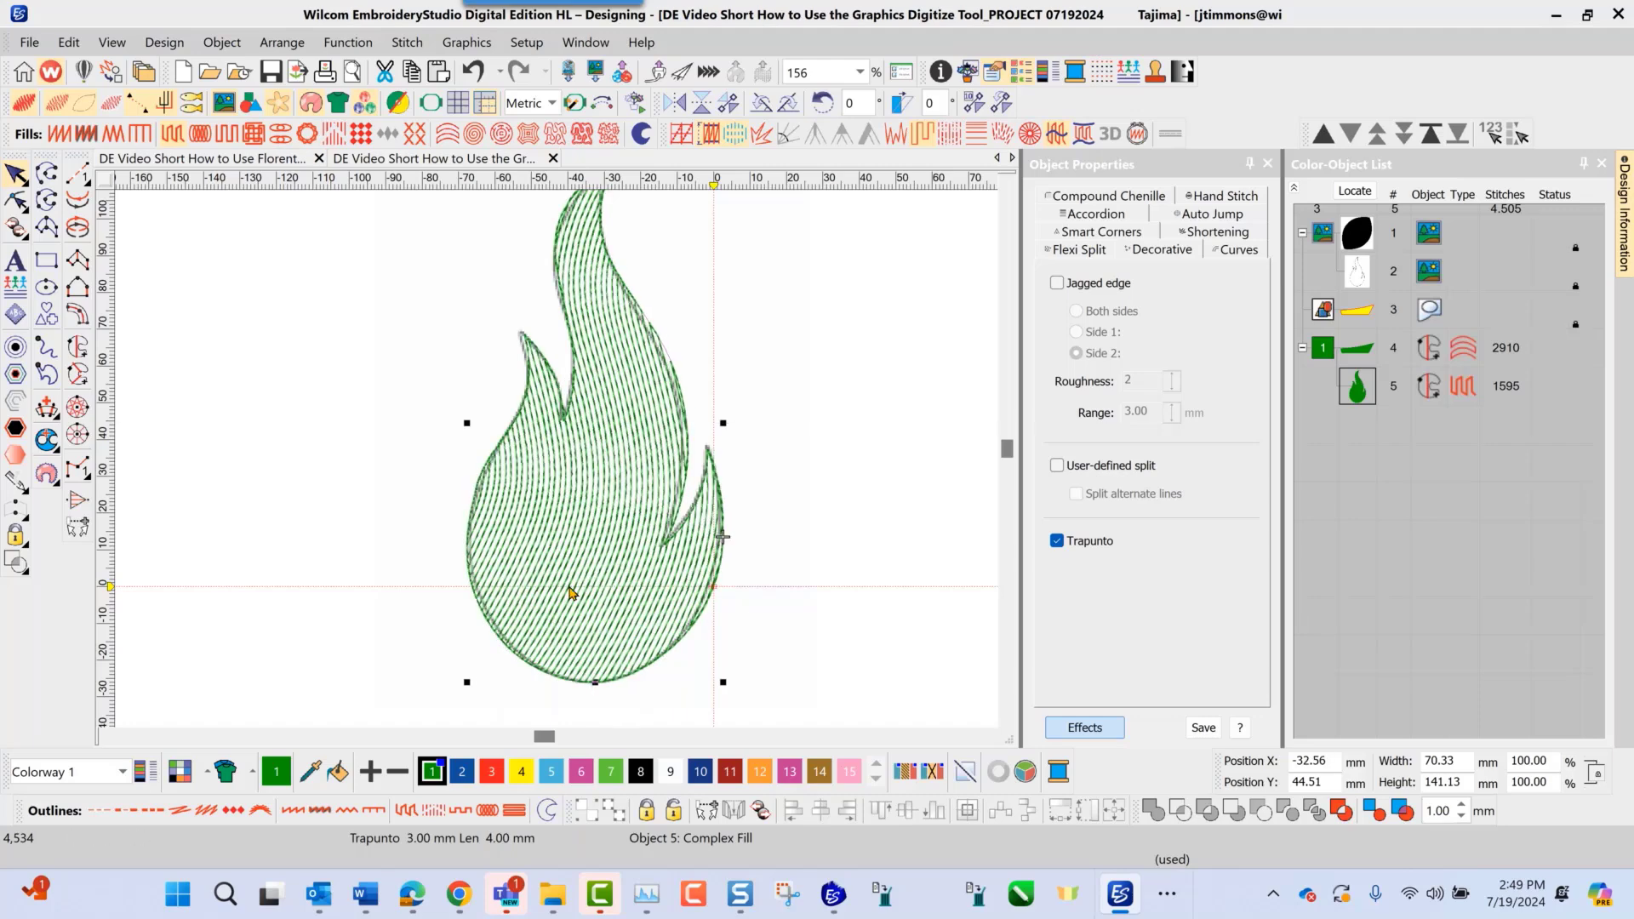
Reshape the flame's stitch guide curve by moving its end points farther beyond the tip and the base
scroll(597, 554, "down", 2)
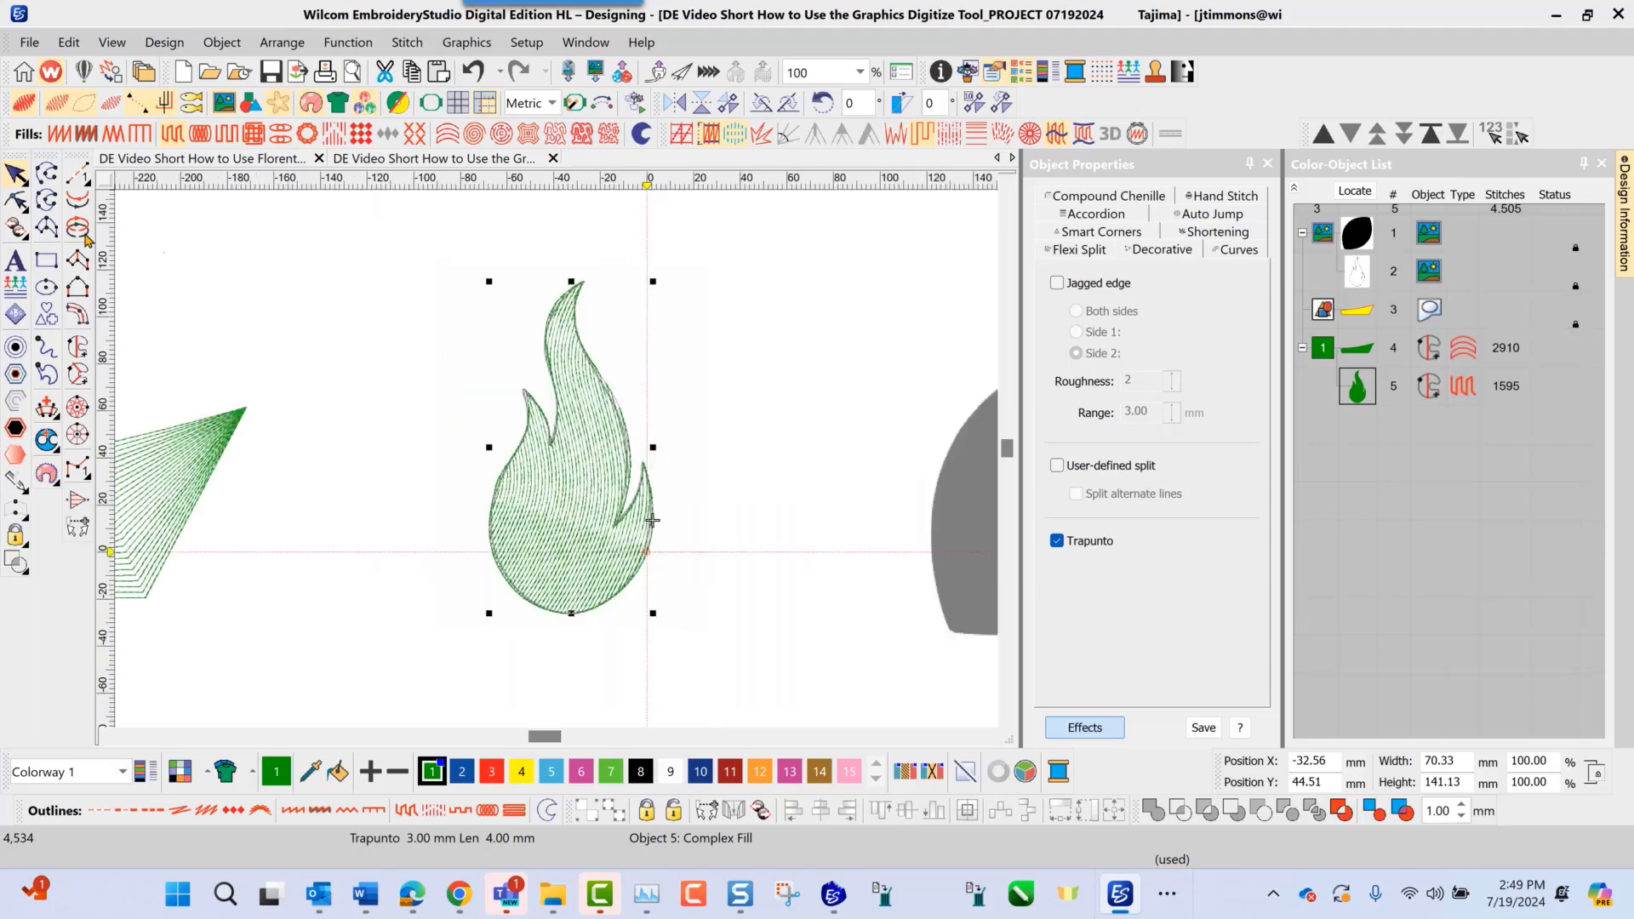
left_click(15, 201)
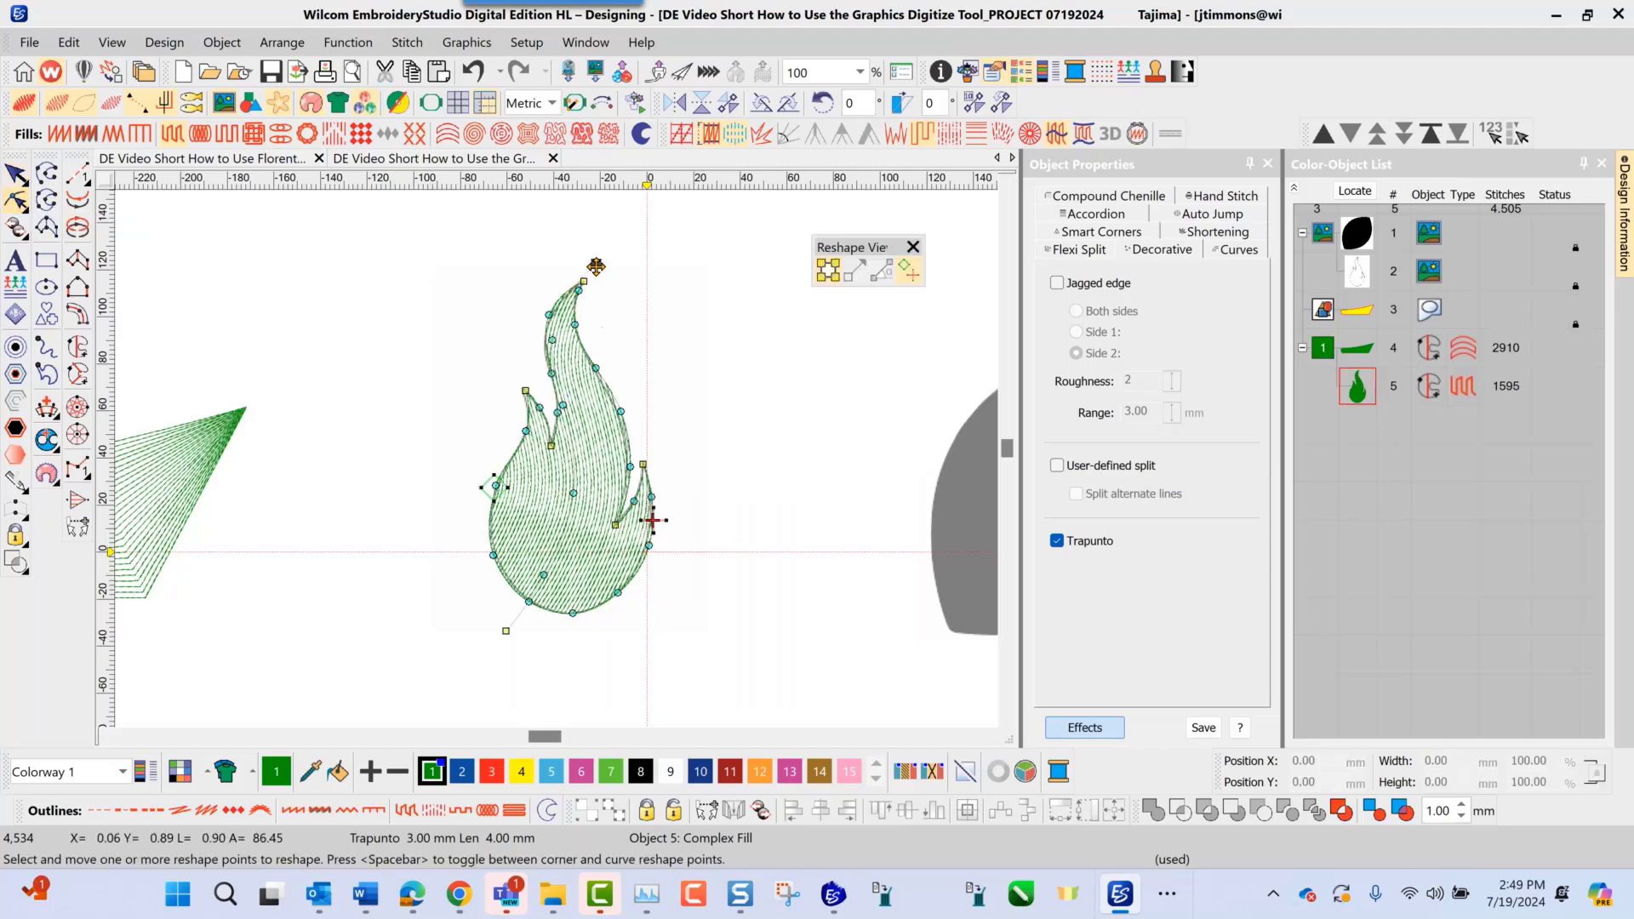
mouse_move(596, 267)
left_mouse_down()
mouse_move(555, 252)
mouse_move(595, 245)
left_mouse_up()
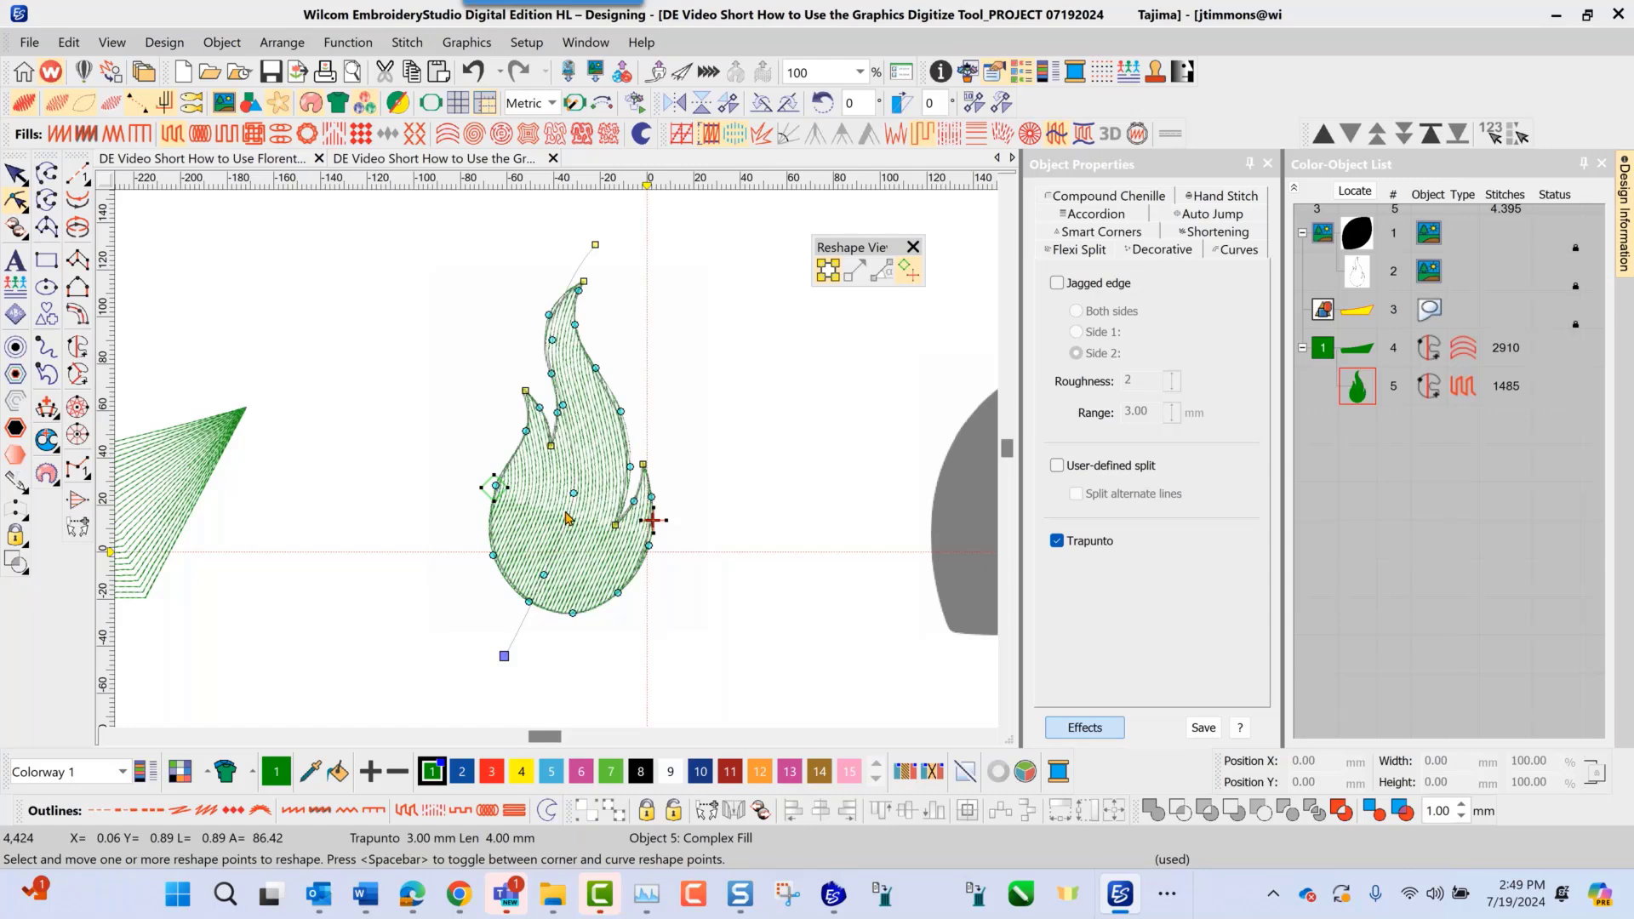
left_click(16, 175)
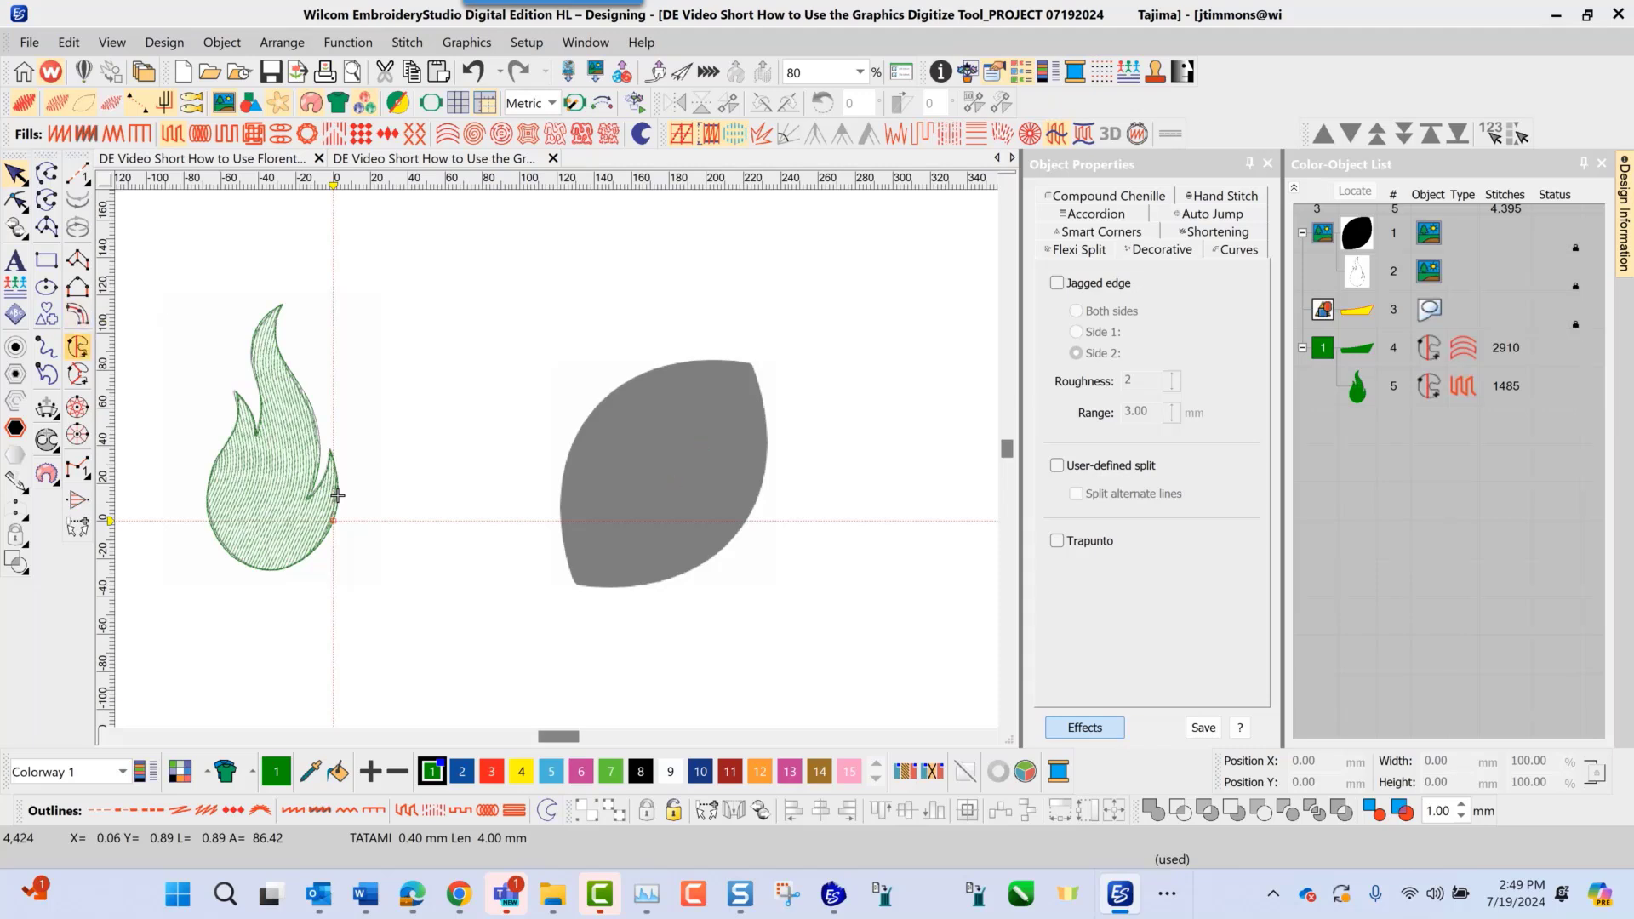
Start a Complex Fill with the Liquid effect turned on at Nominal for the leaf shape
left_click(78, 346)
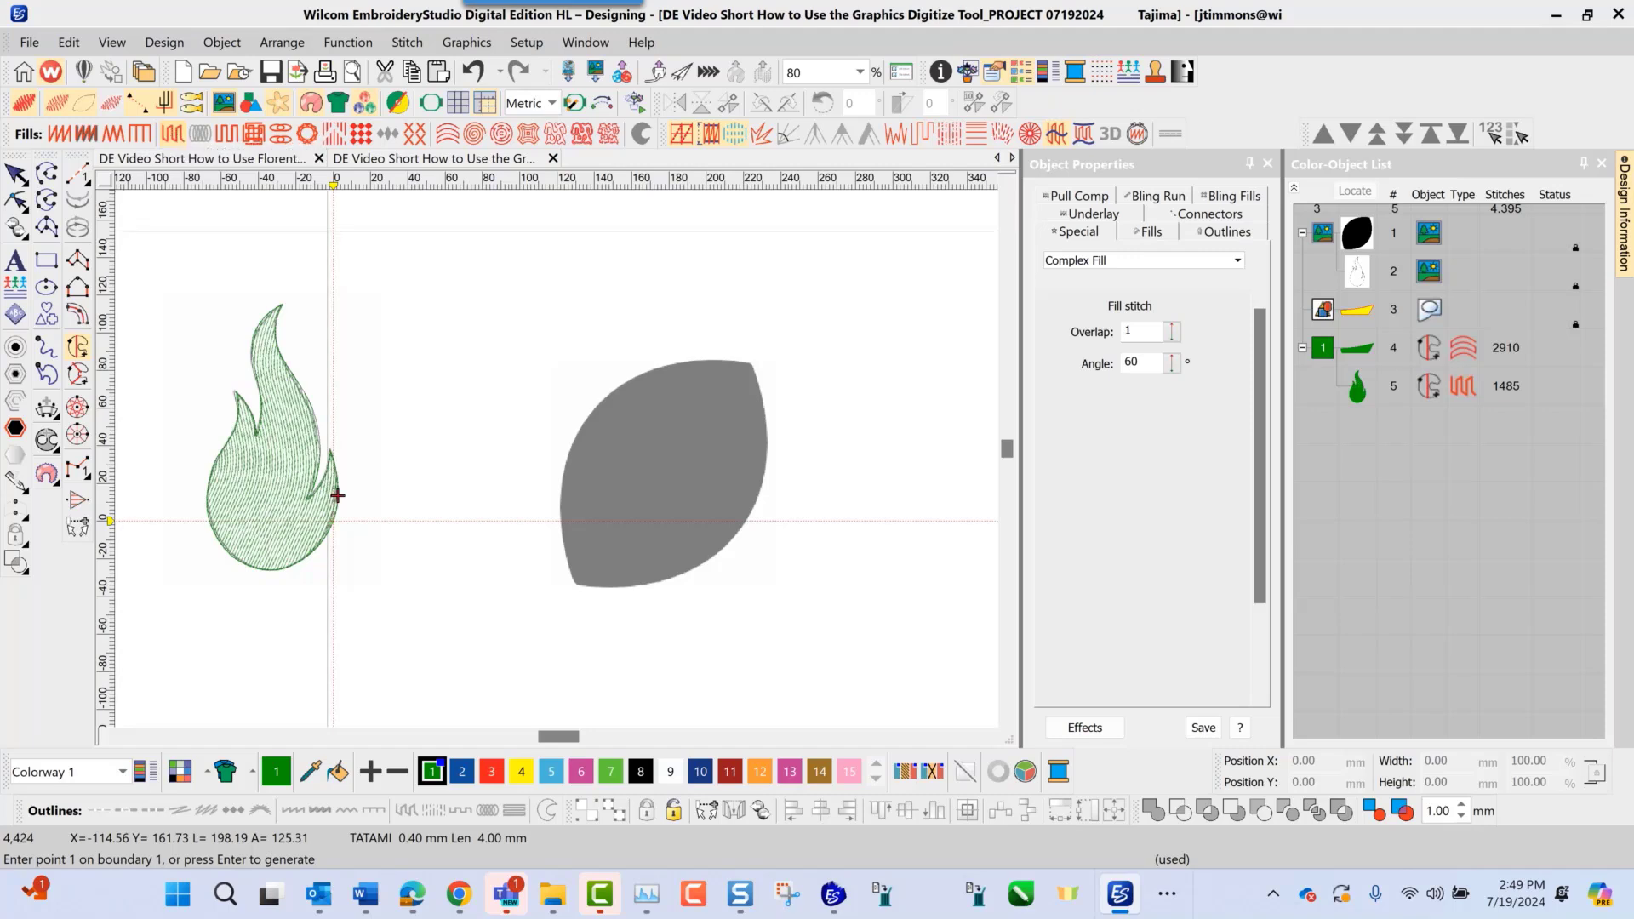
left_click(1084, 134)
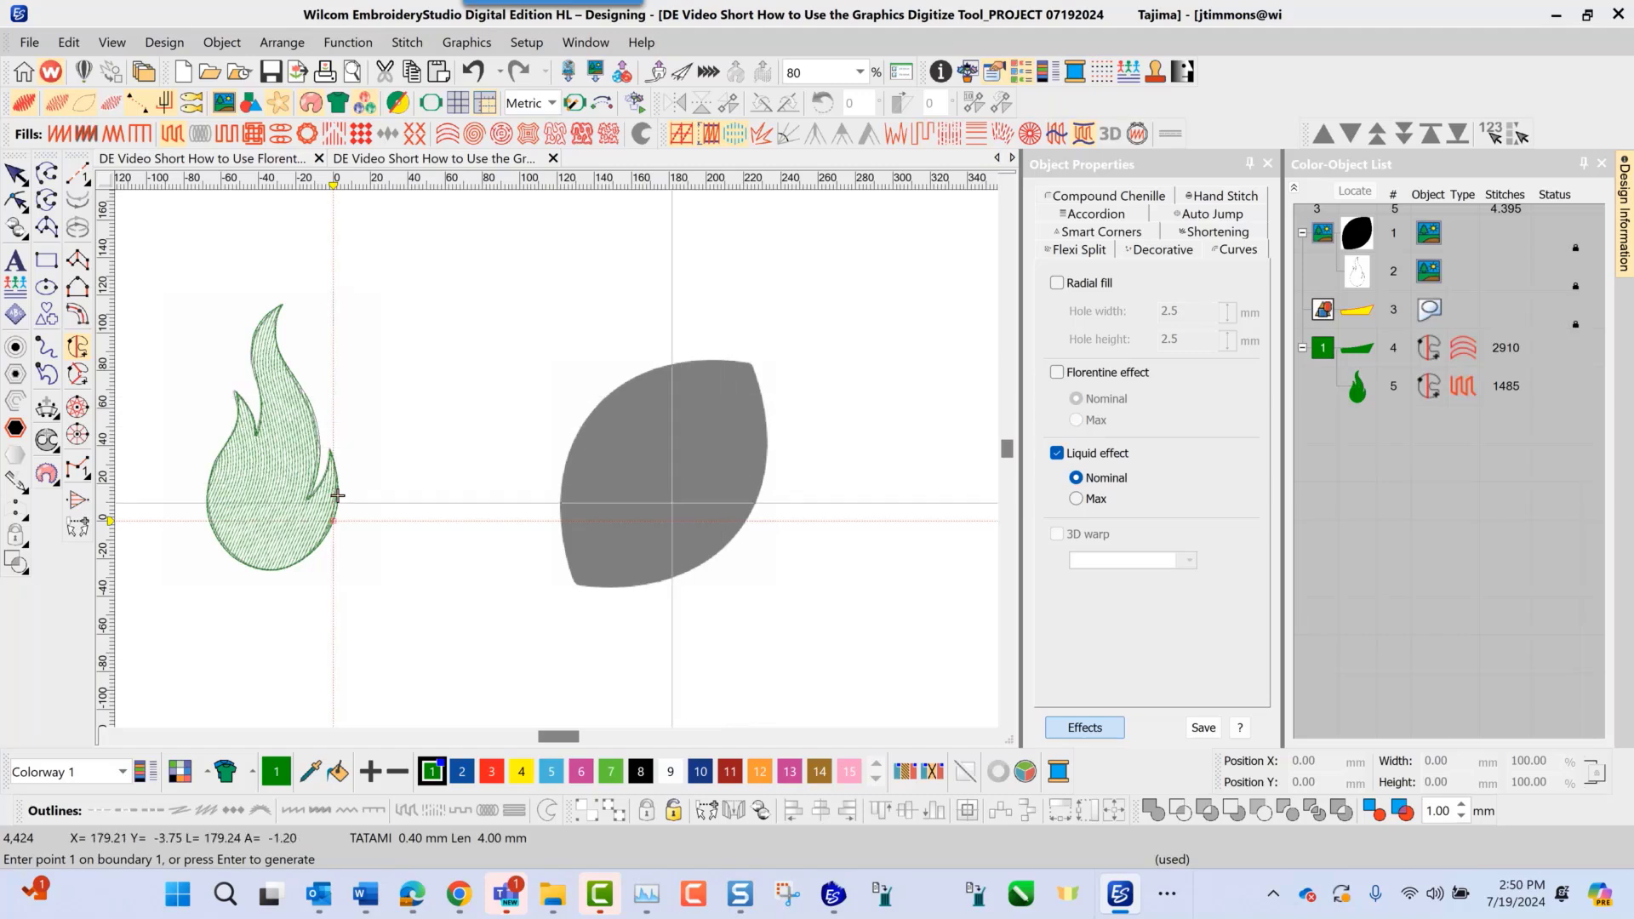
scroll(671, 497, "up", 1)
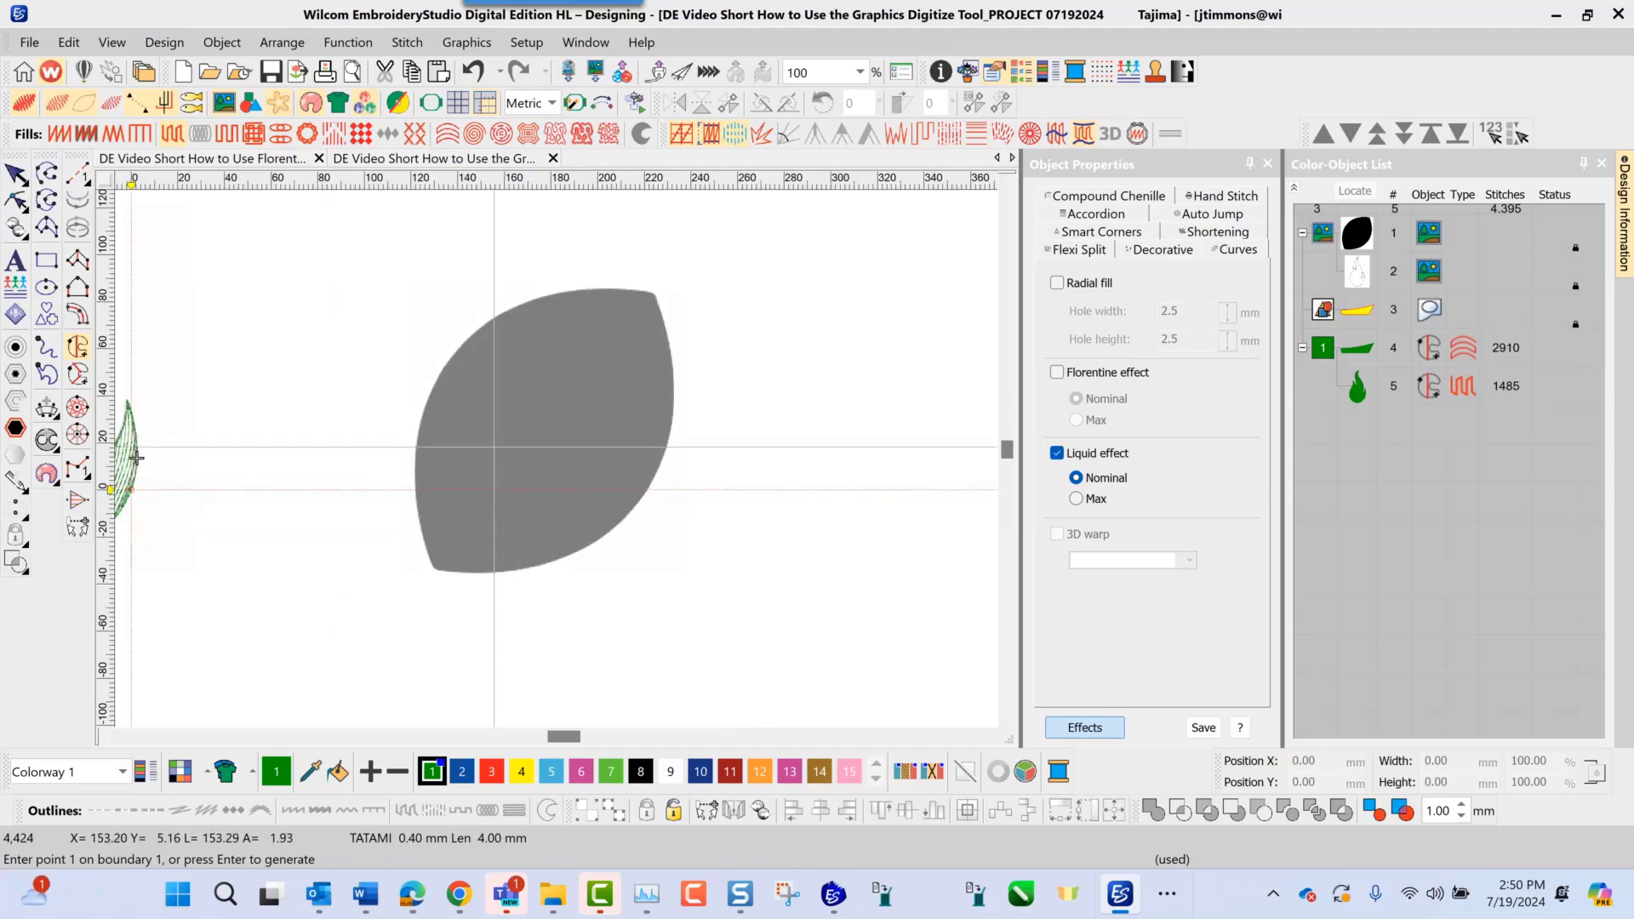
Trace the leaf's outline as the fill boundary, with the entry point on its upper-left edge and the exit point on its lower-right edge
left_click(433, 572)
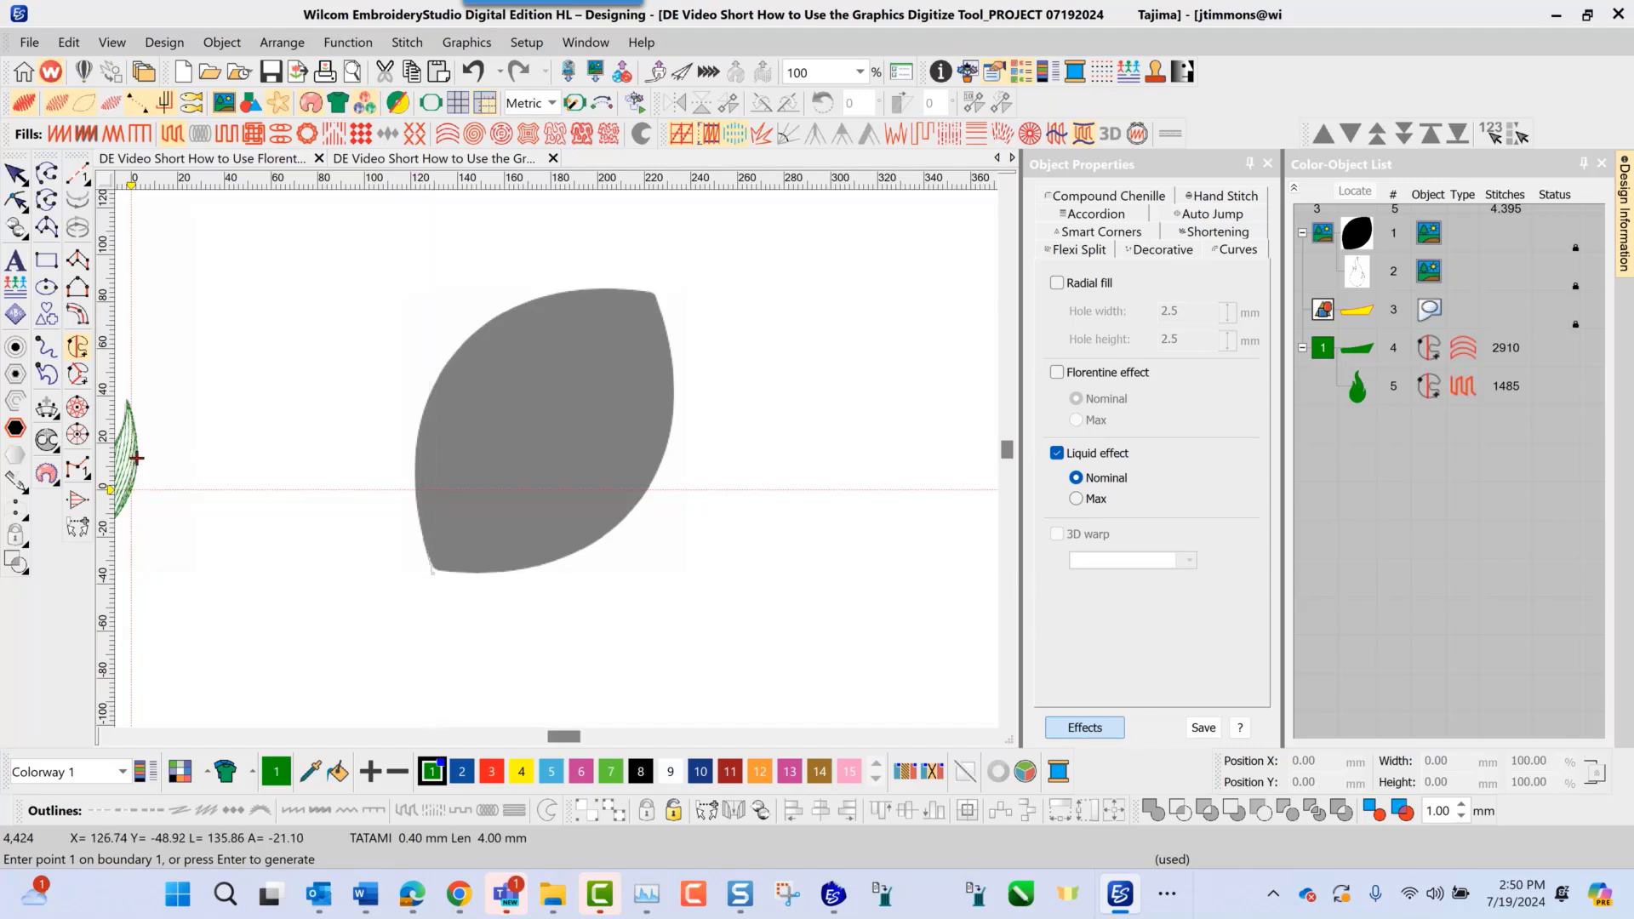
left_click(417, 466)
left_click(464, 343)
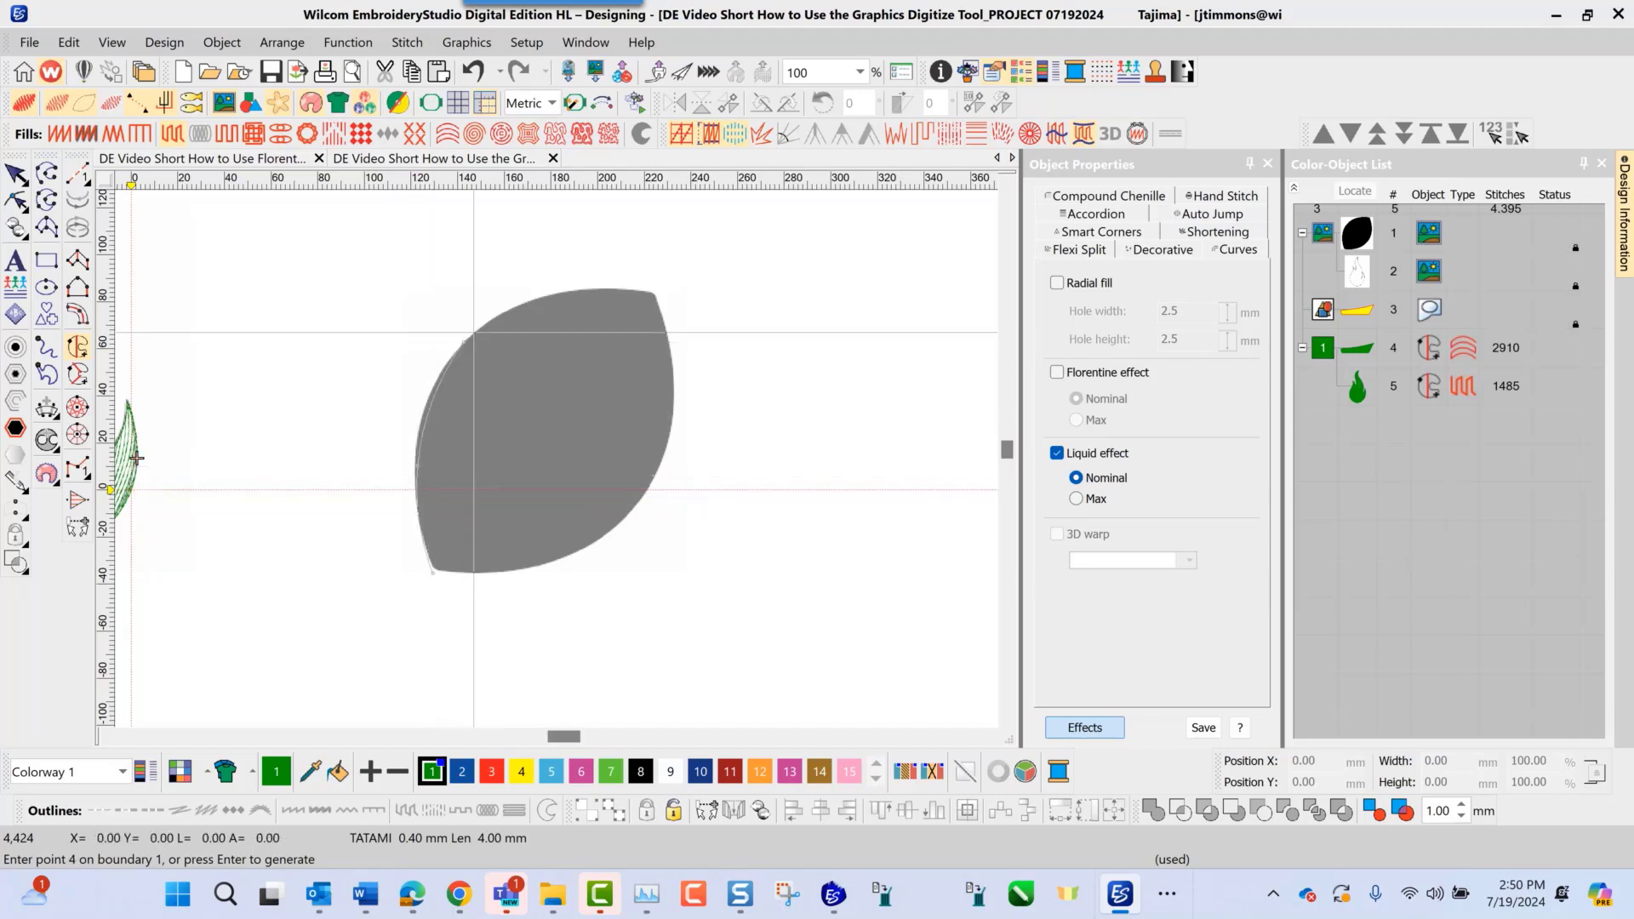
left_click(554, 295)
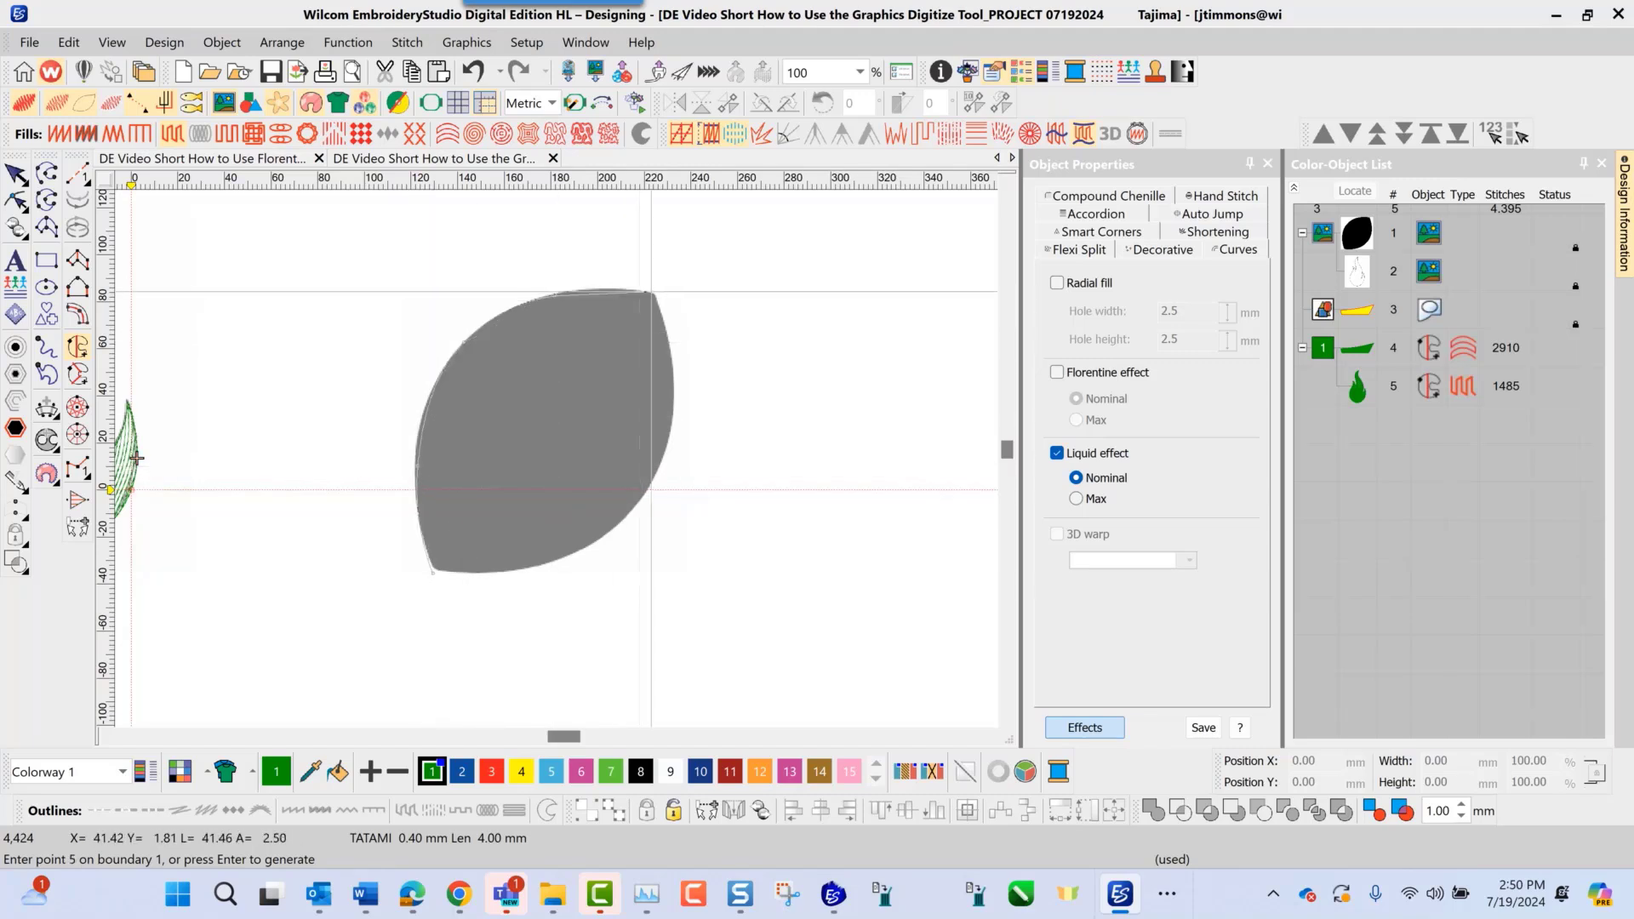
left_click(654, 293)
left_click(672, 372)
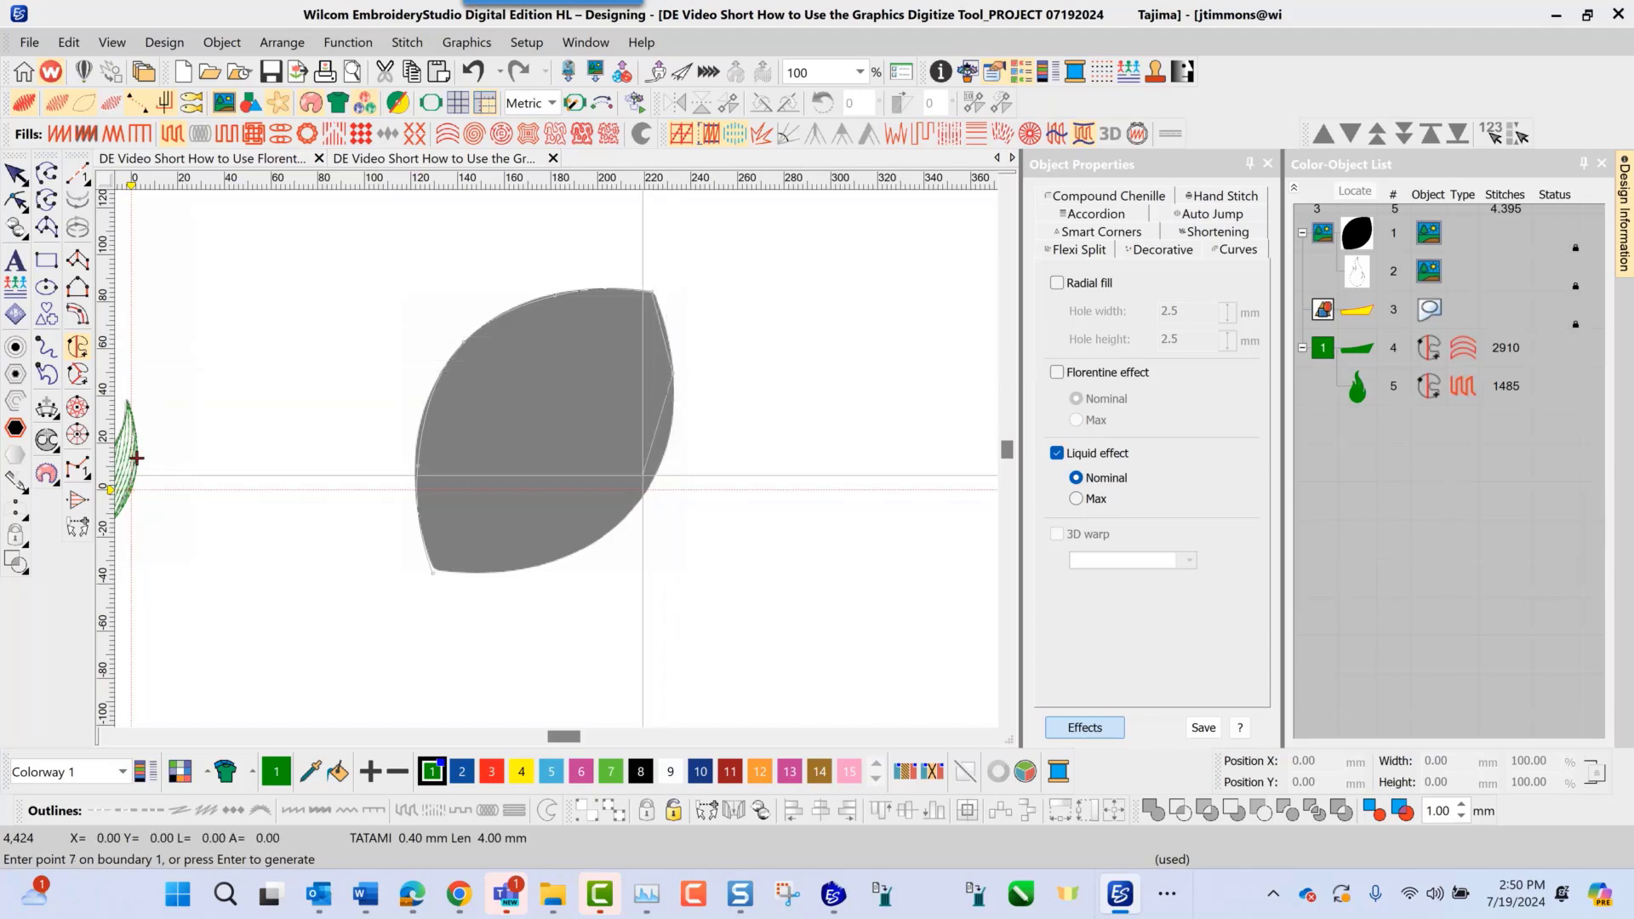
left_click(639, 510)
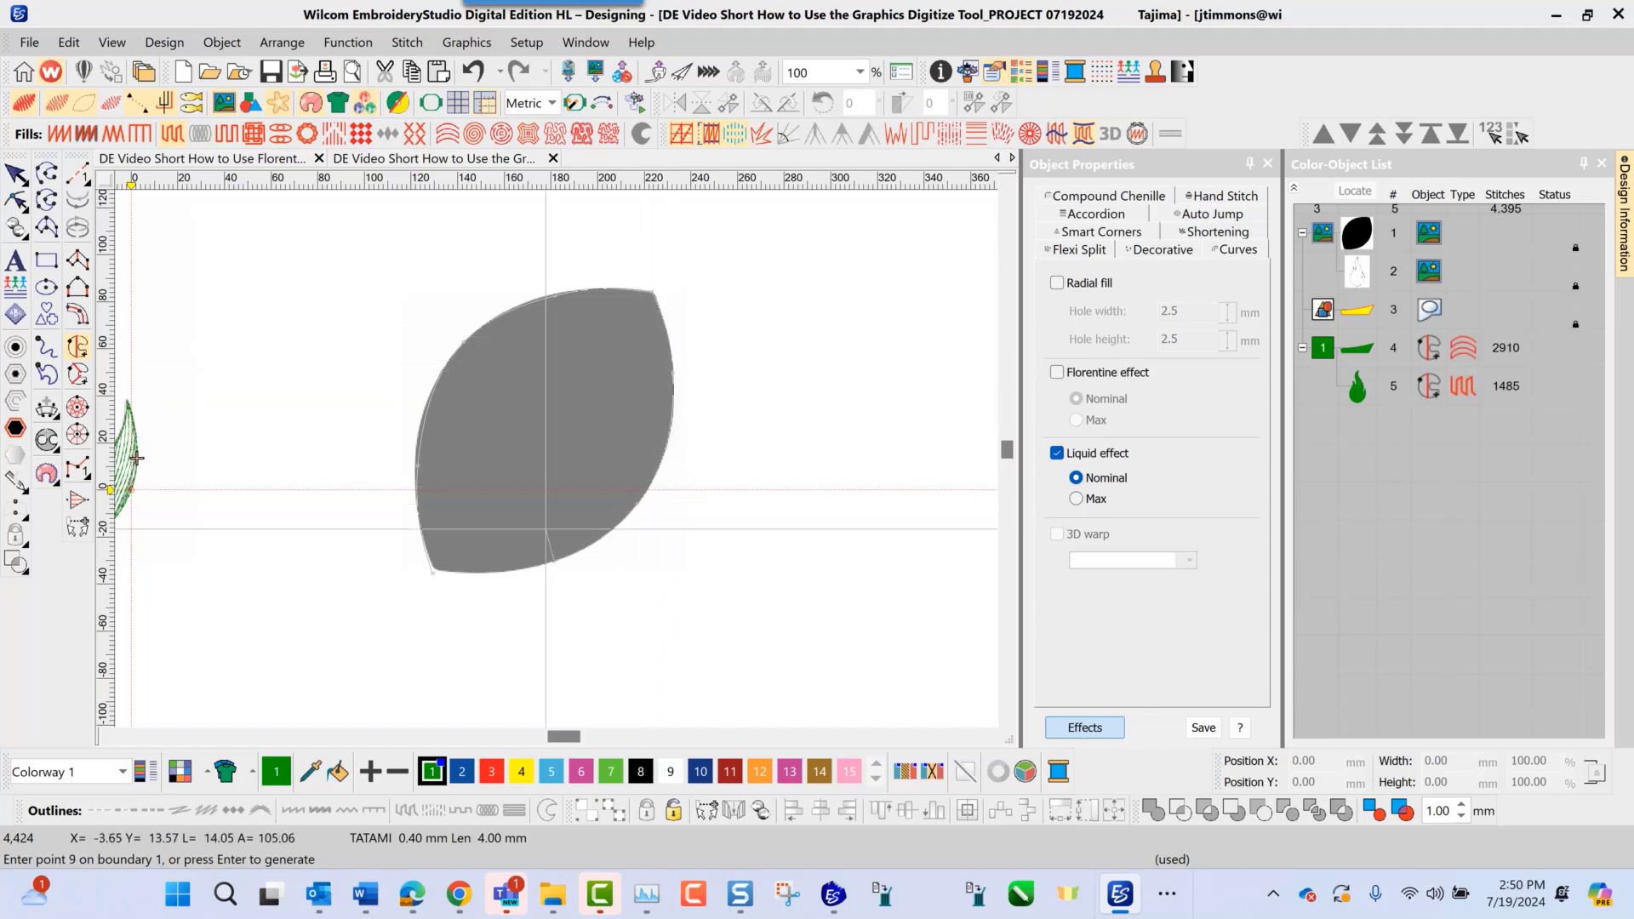
key("Return")
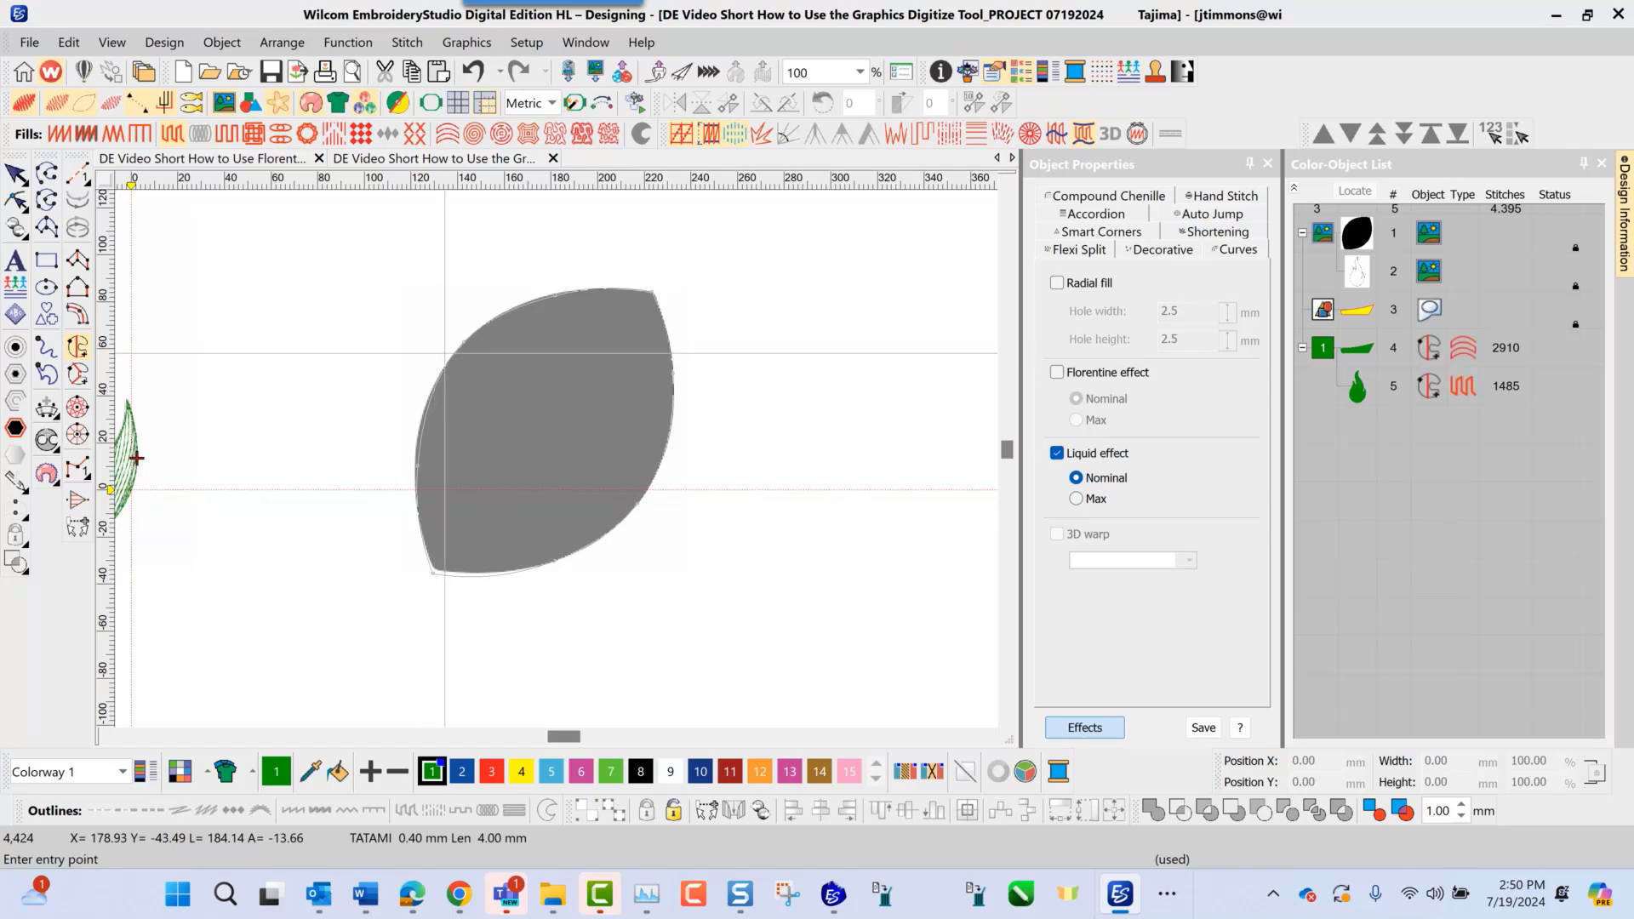
left_click(445, 365)
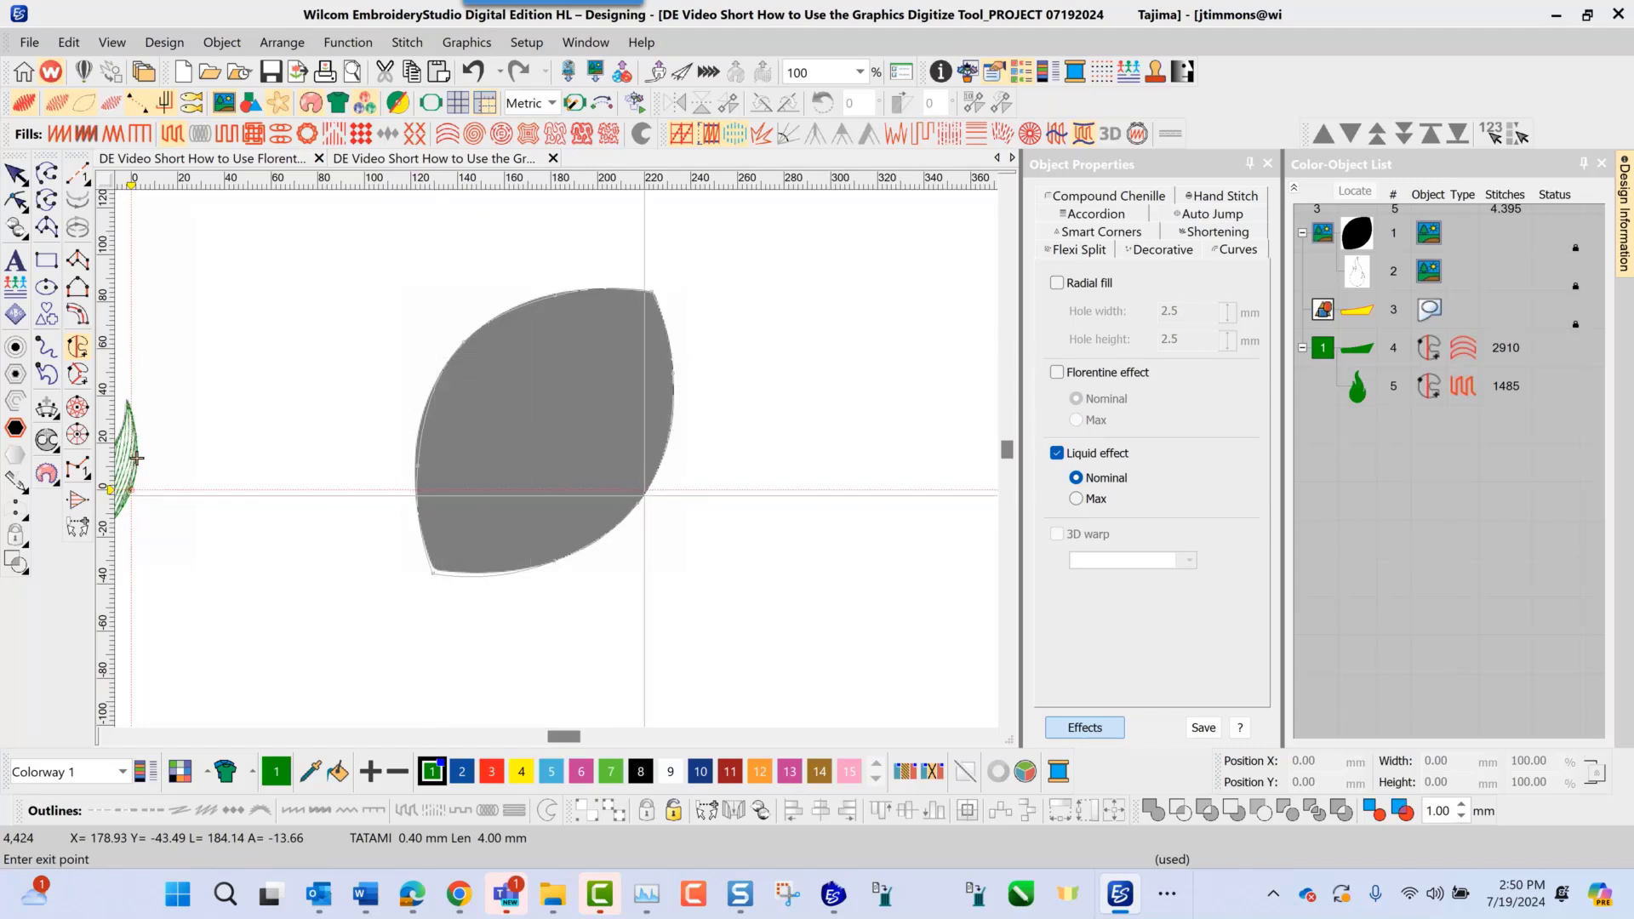
left_click(644, 495)
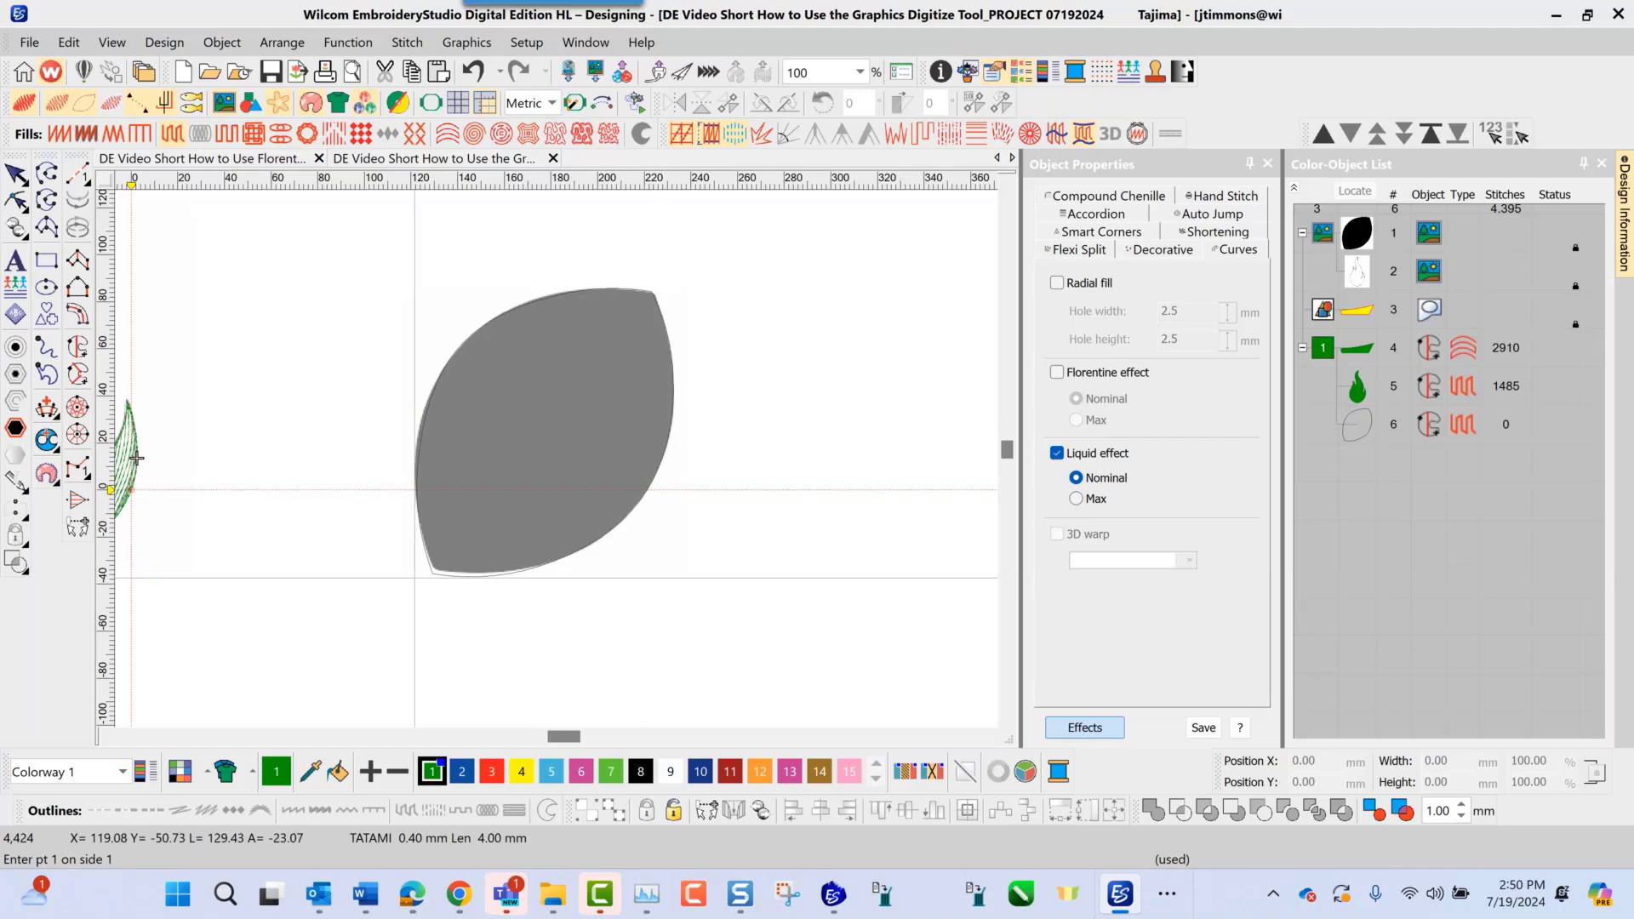
Draw the first Liquid guide curve just outside the leaf's upper-left edge, from the bottom tip to the top tip
left_click(414, 578)
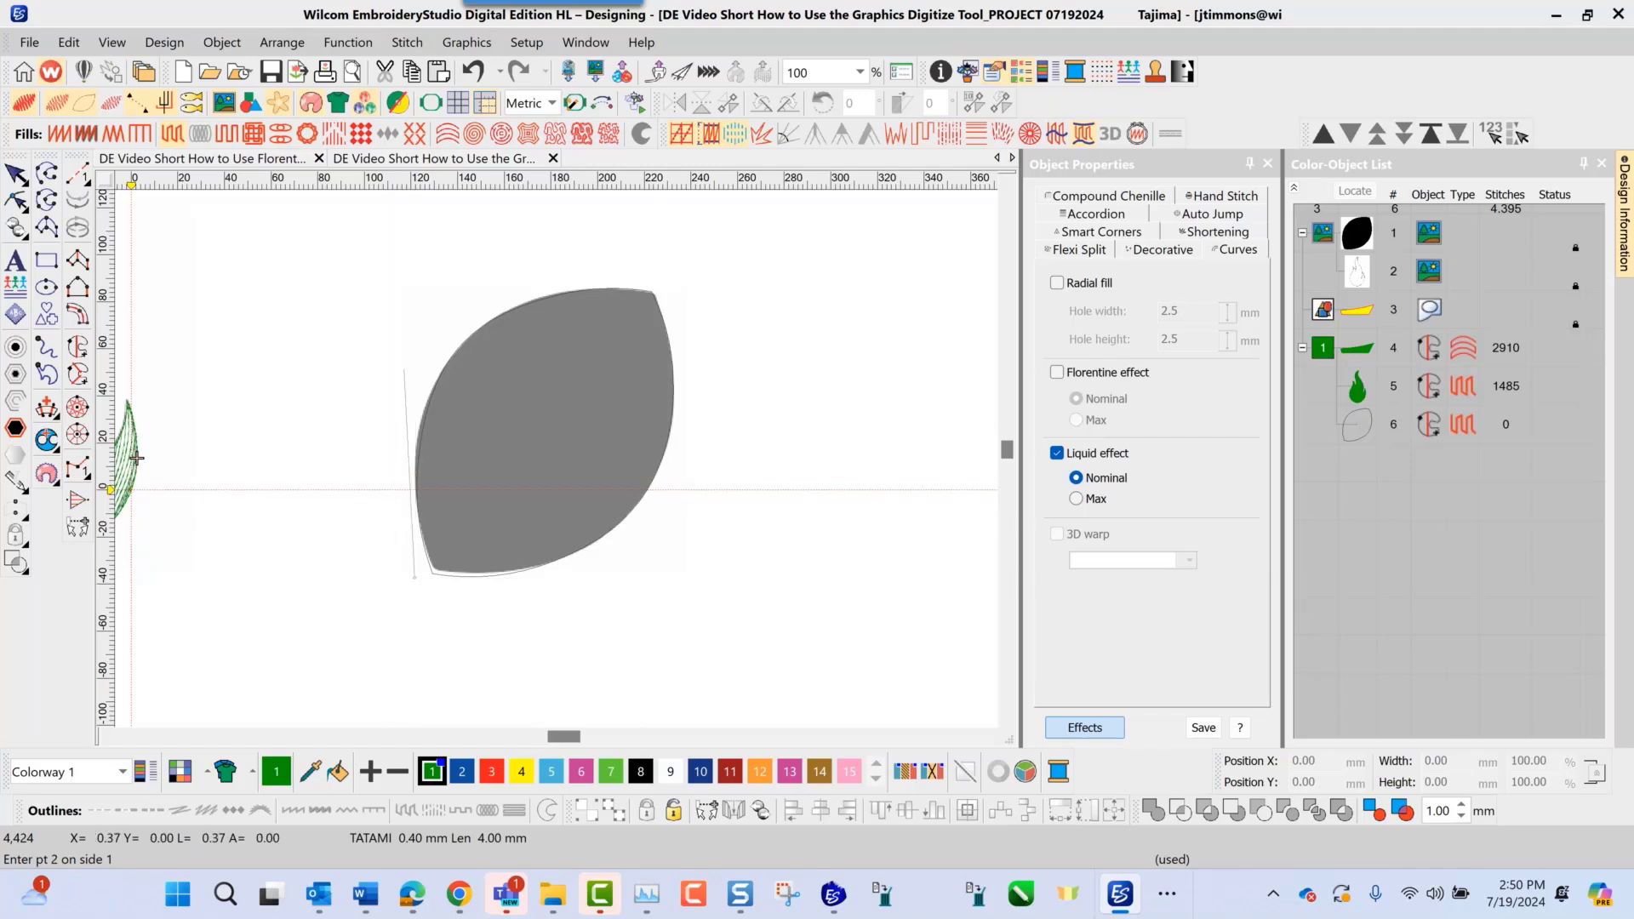
left_click(435, 347)
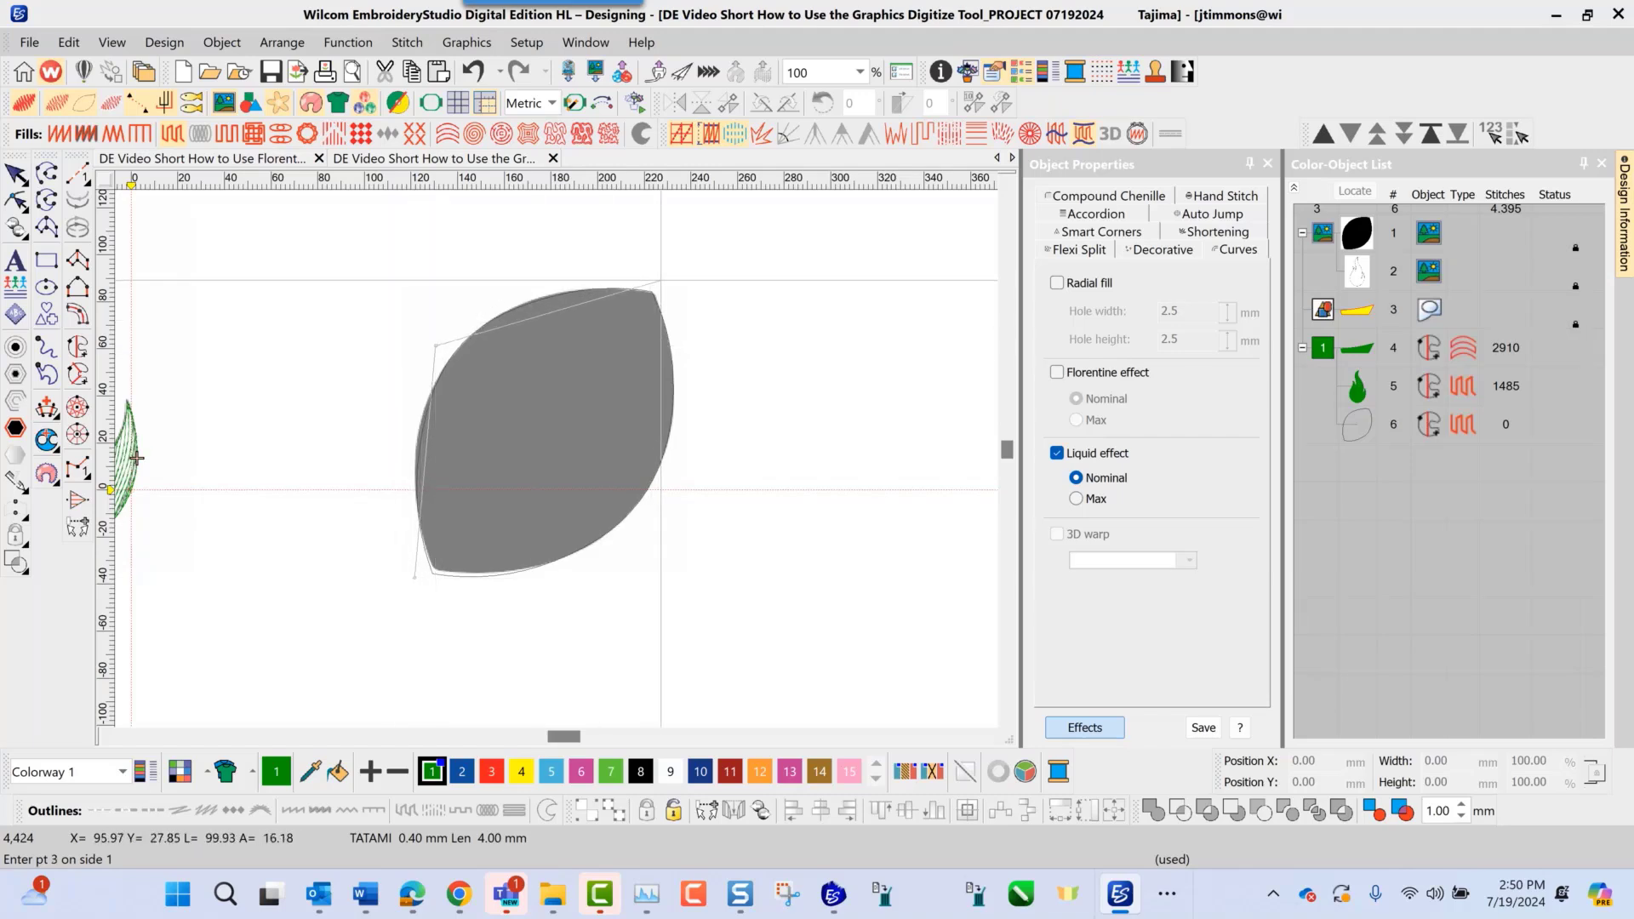
left_click(662, 279)
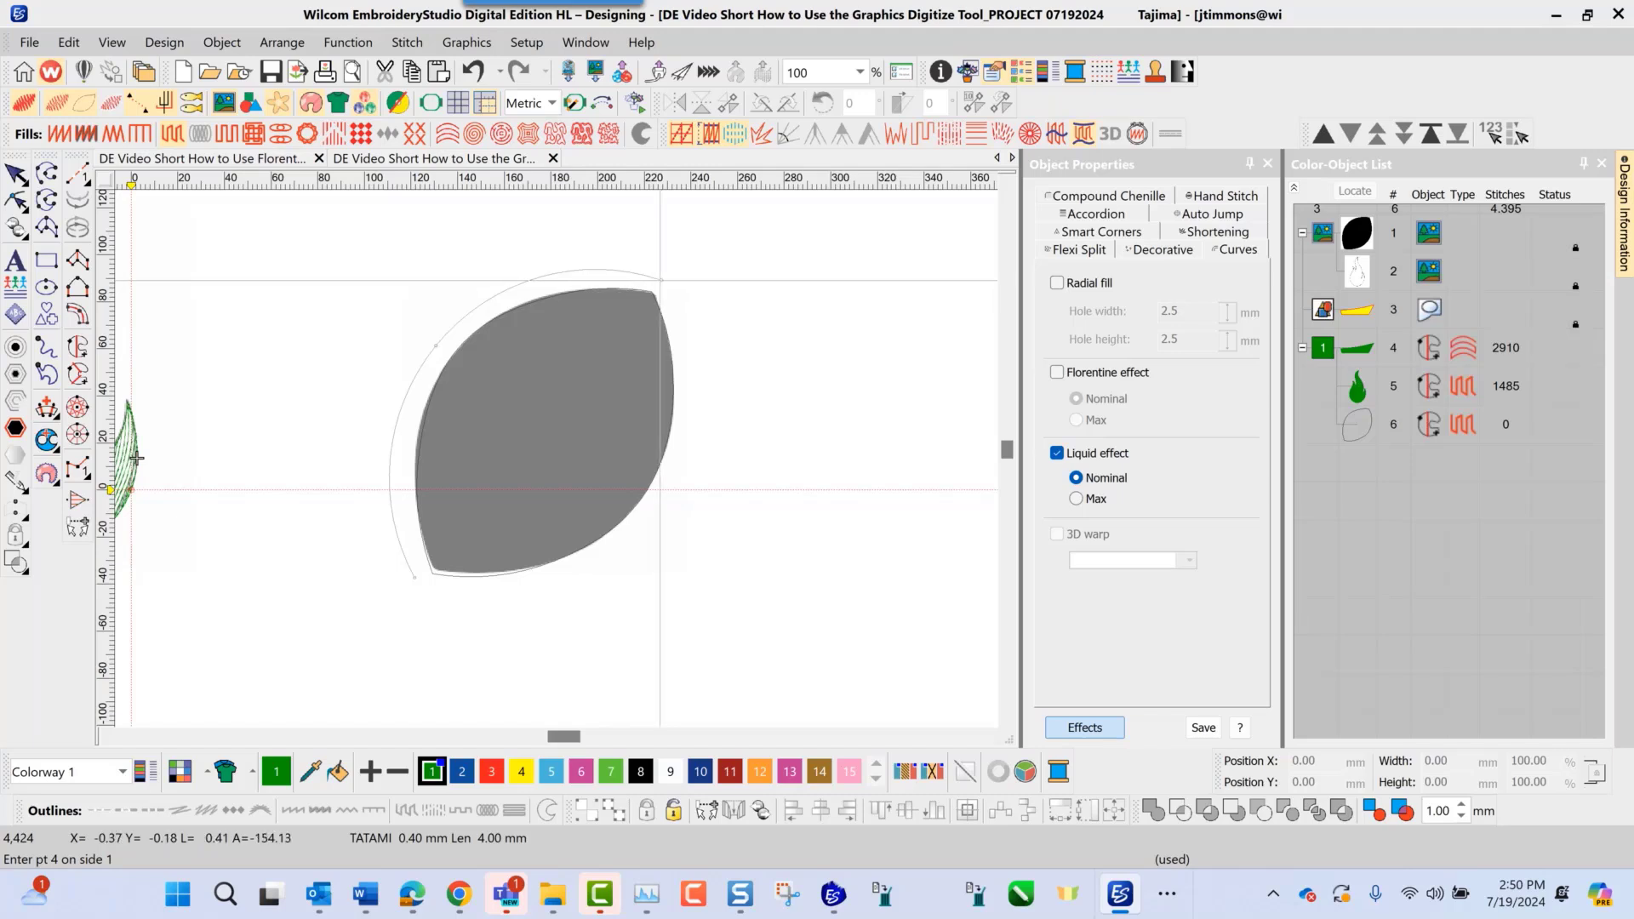
key("Return")
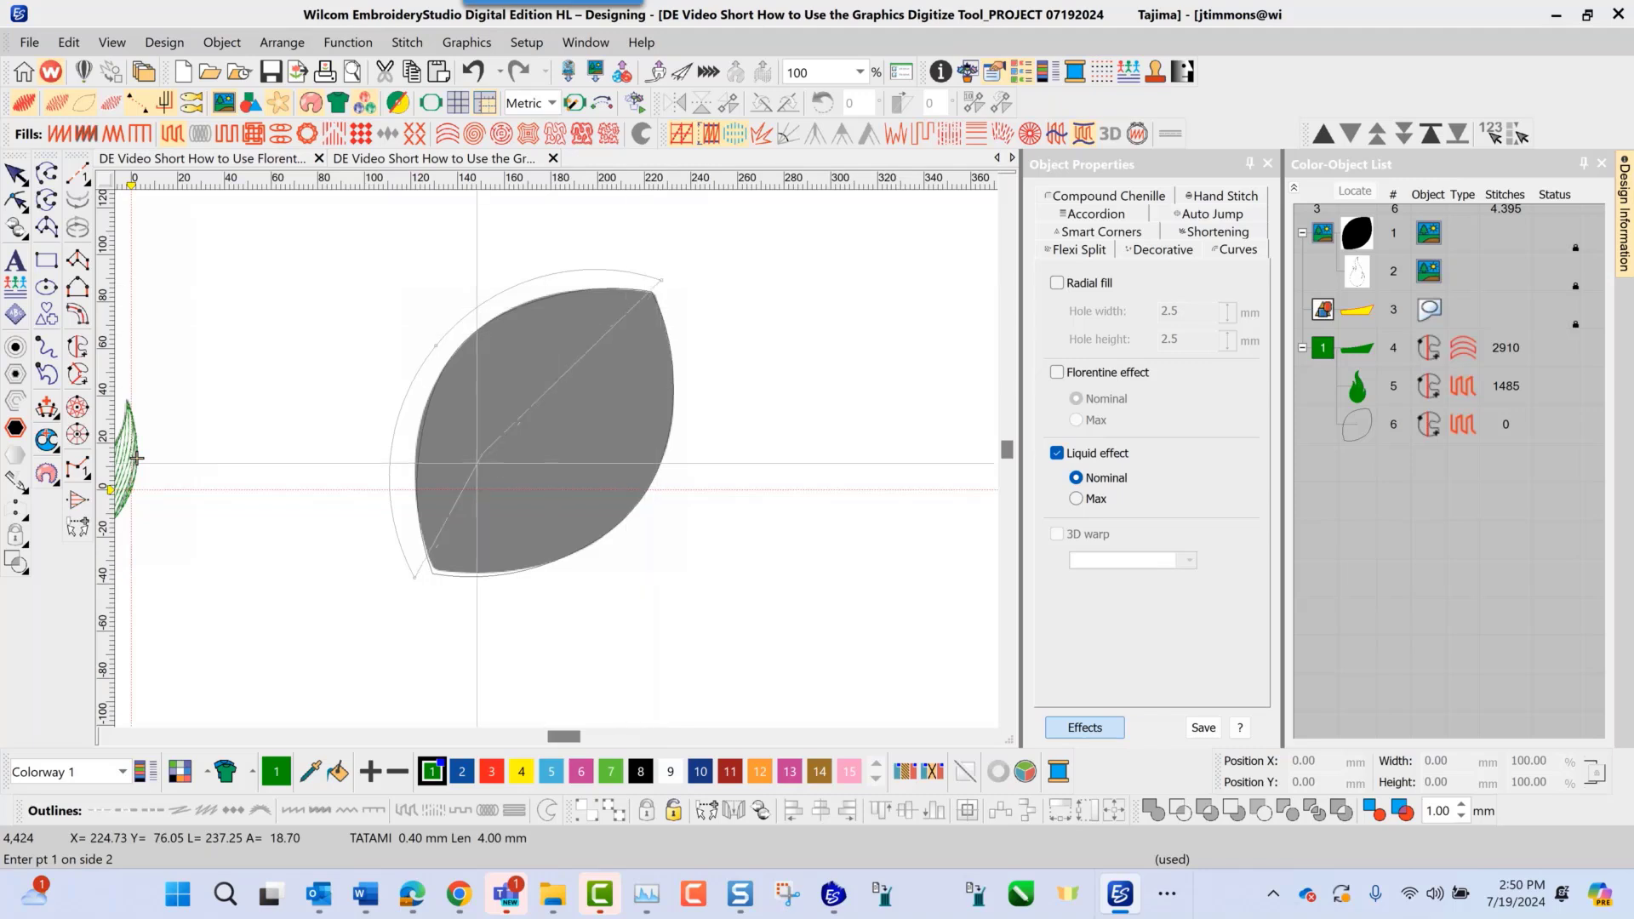
Draw the second Liquid guide curve just outside the leaf's lower-right edge between both tips, and generate the stitches
left_click(422, 587)
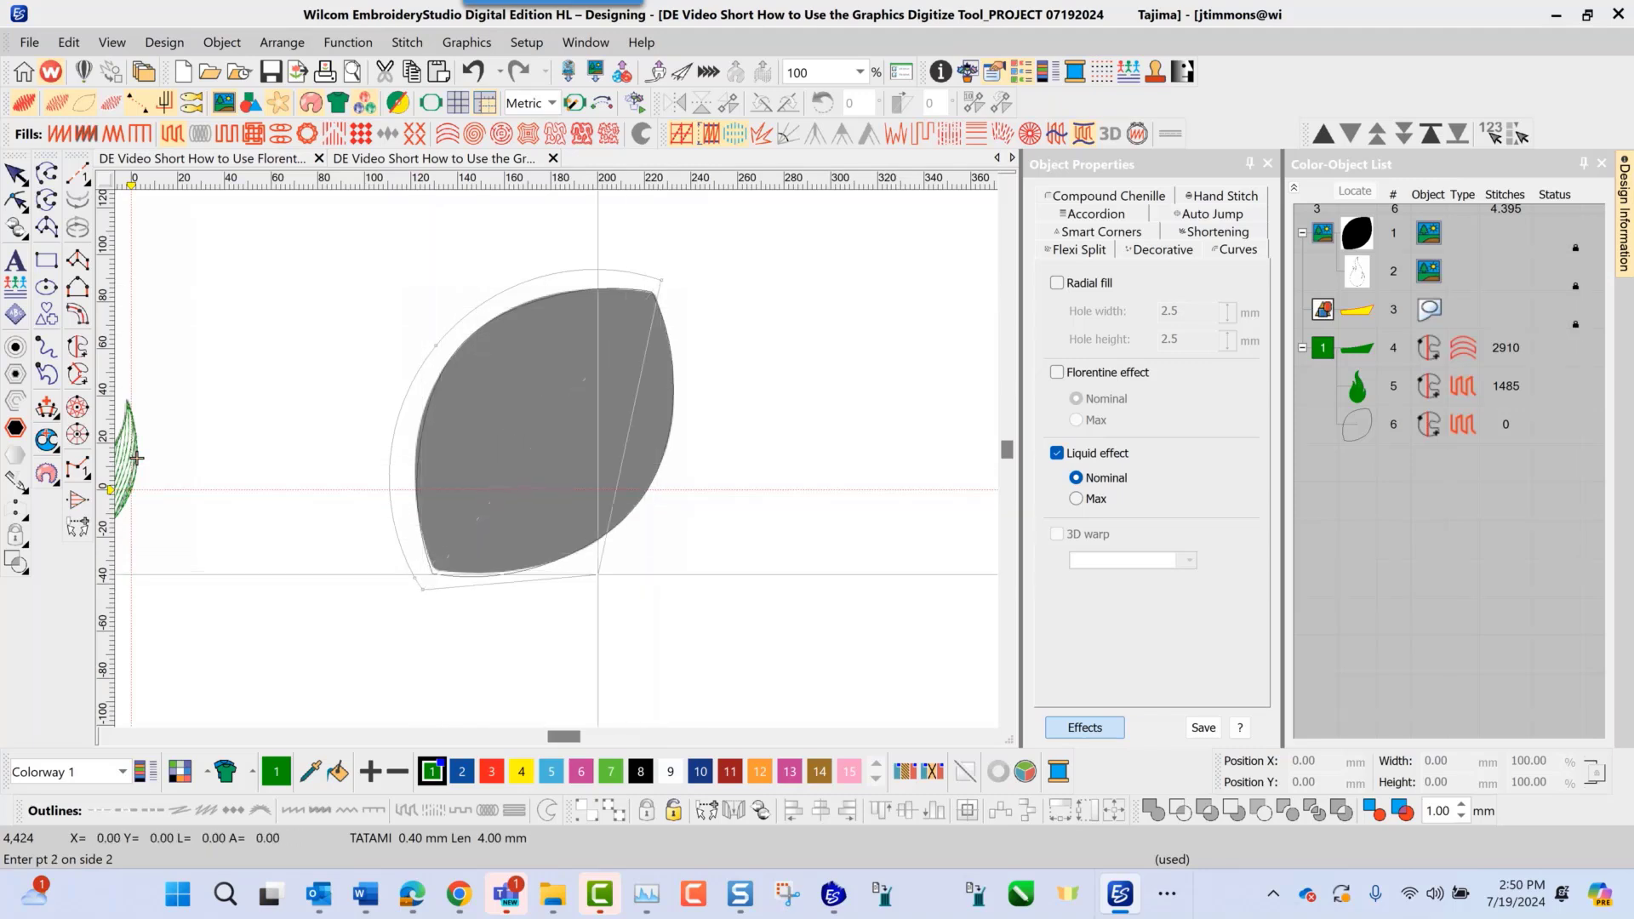
left_click(652, 534)
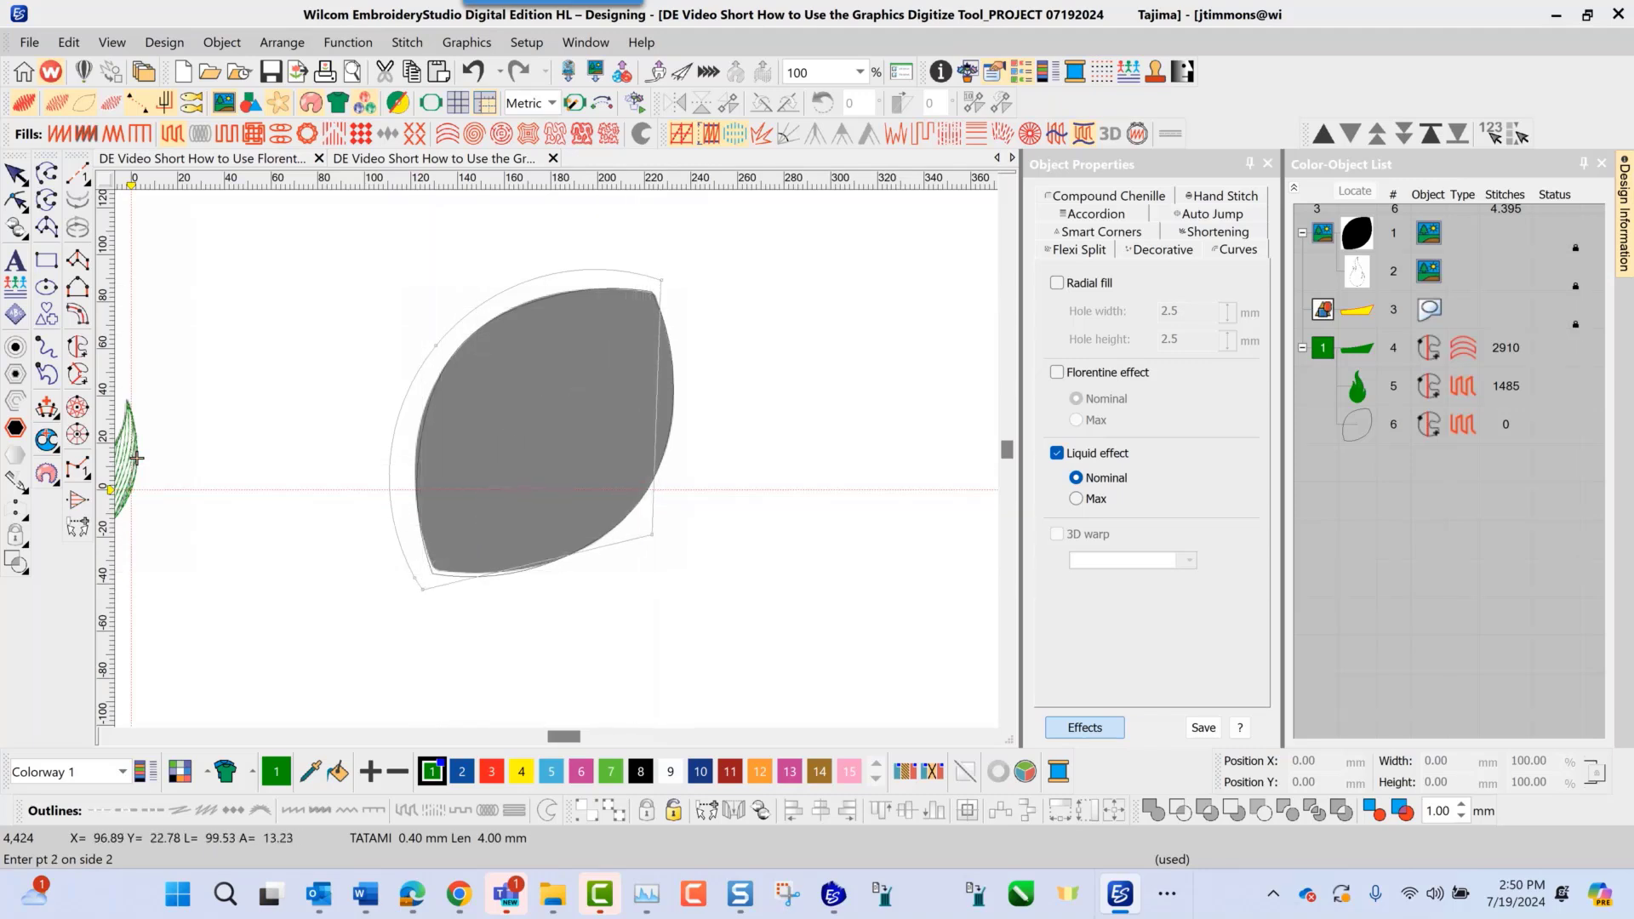
left_click(671, 289)
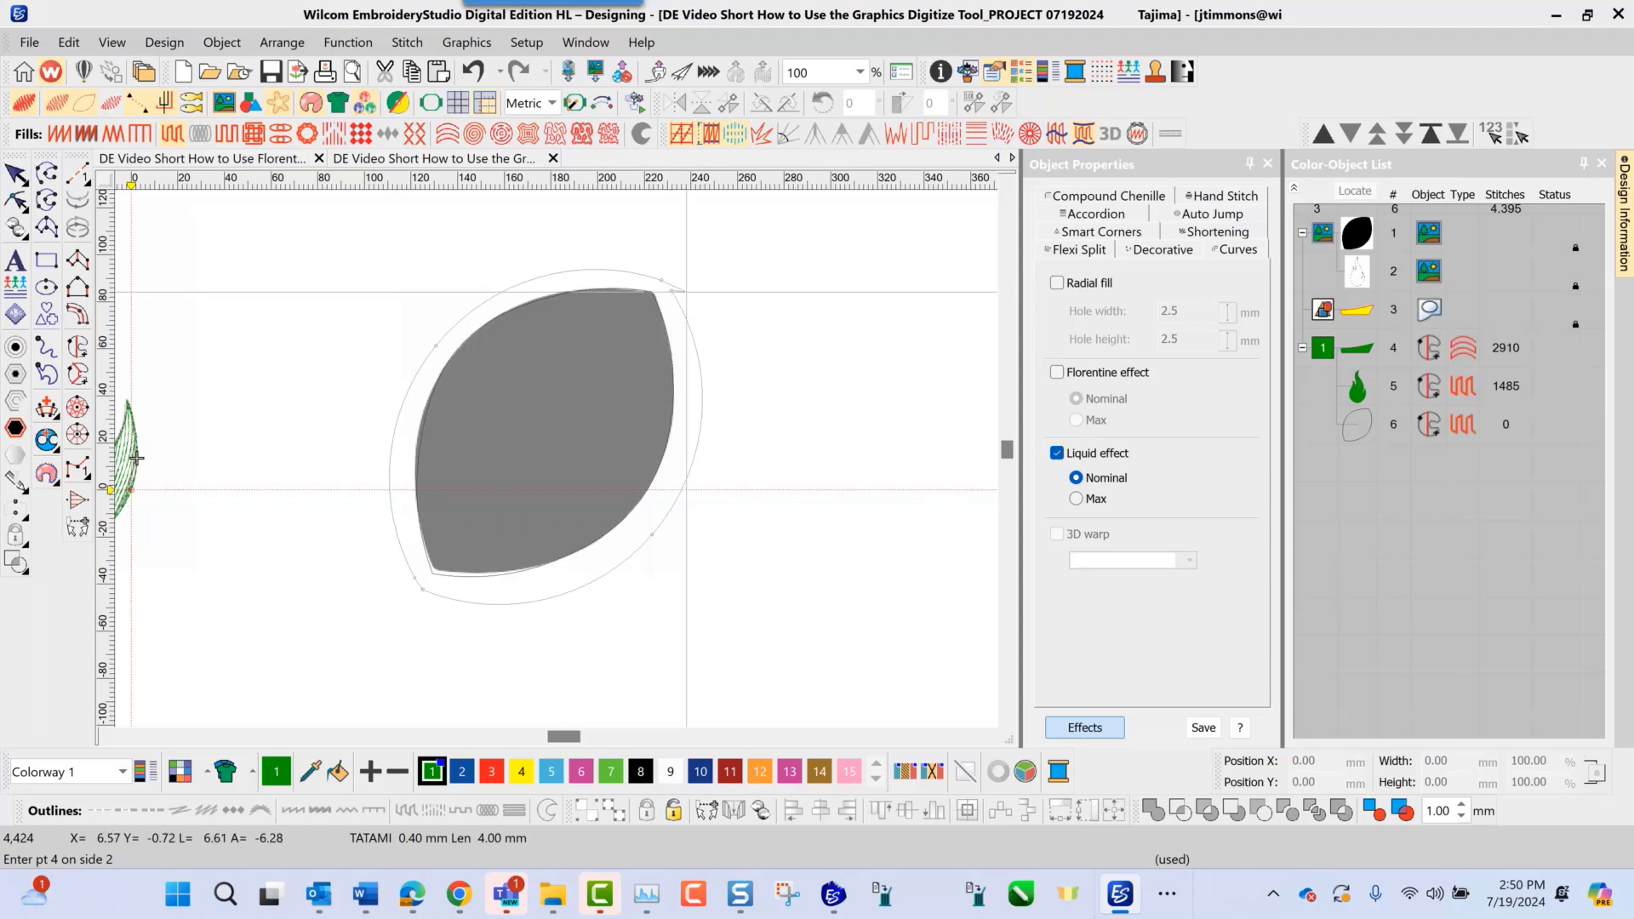
key("Return")
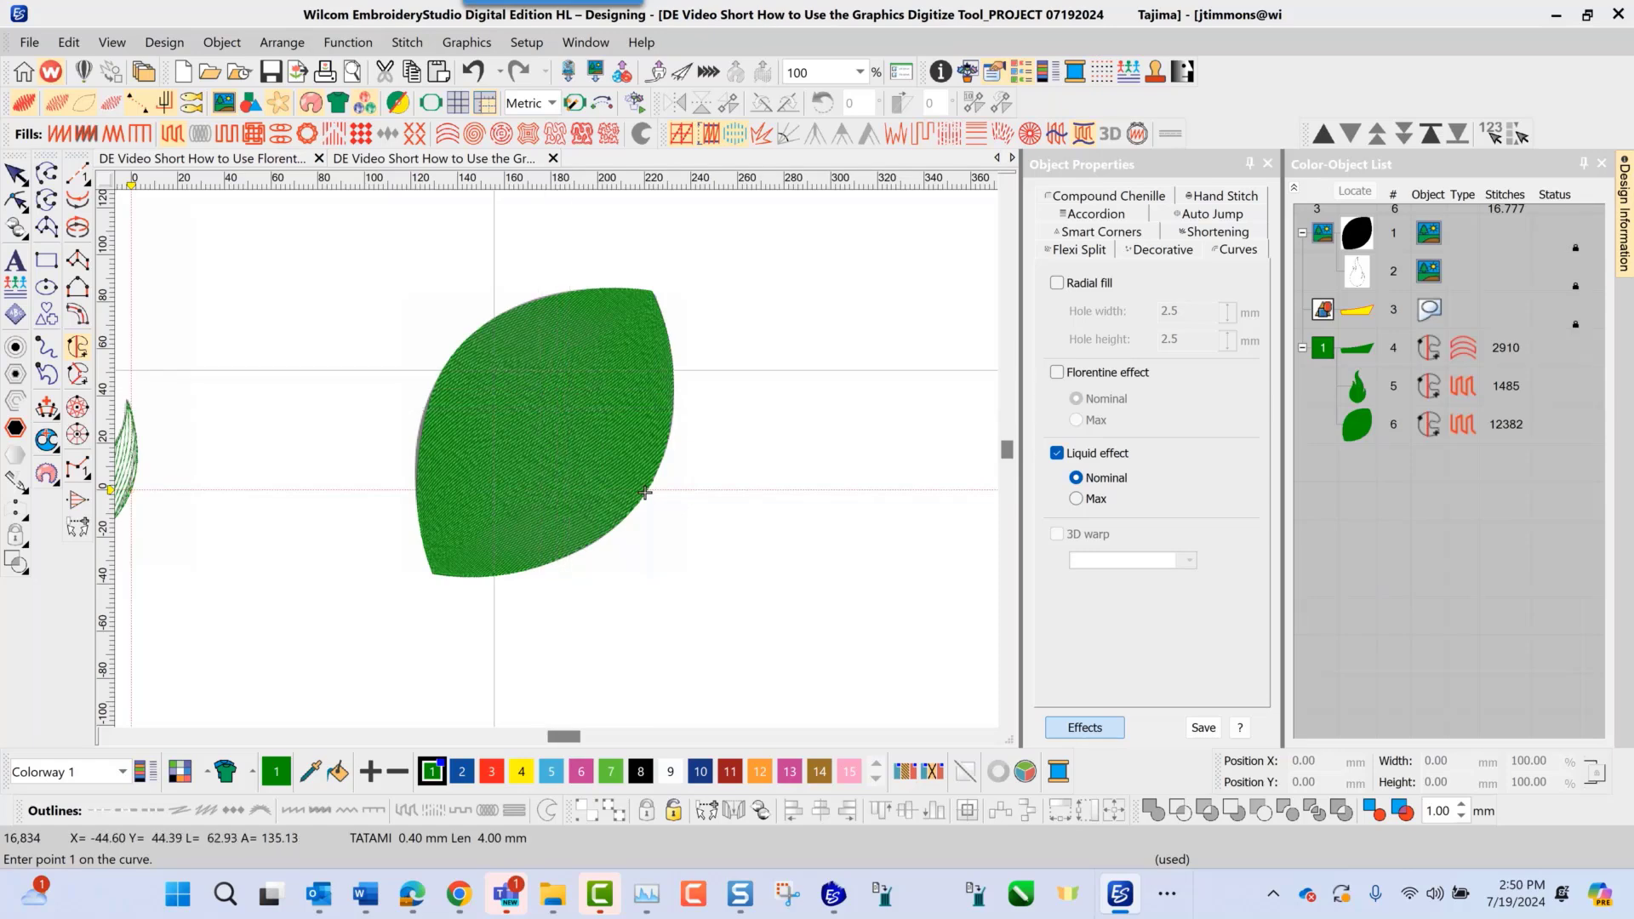
key("Escape")
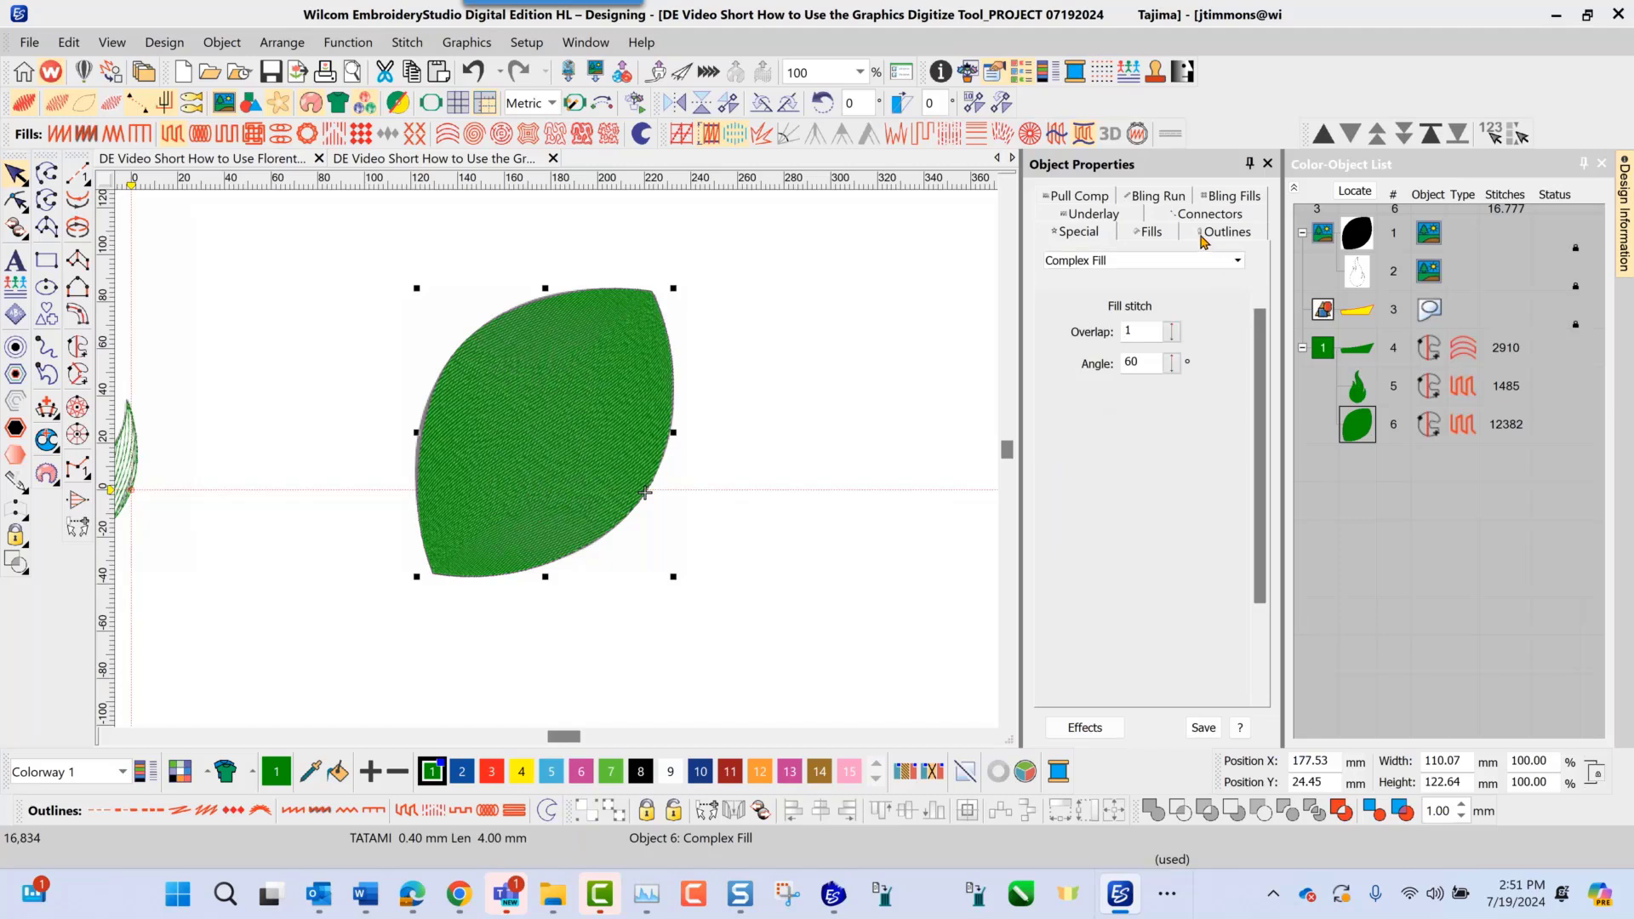
Set the leaf fill's Tatami spacing to 3.00 mm and hide the artwork image
left_click(1160, 238)
left_click_drag(1159, 333, 1055, 339)
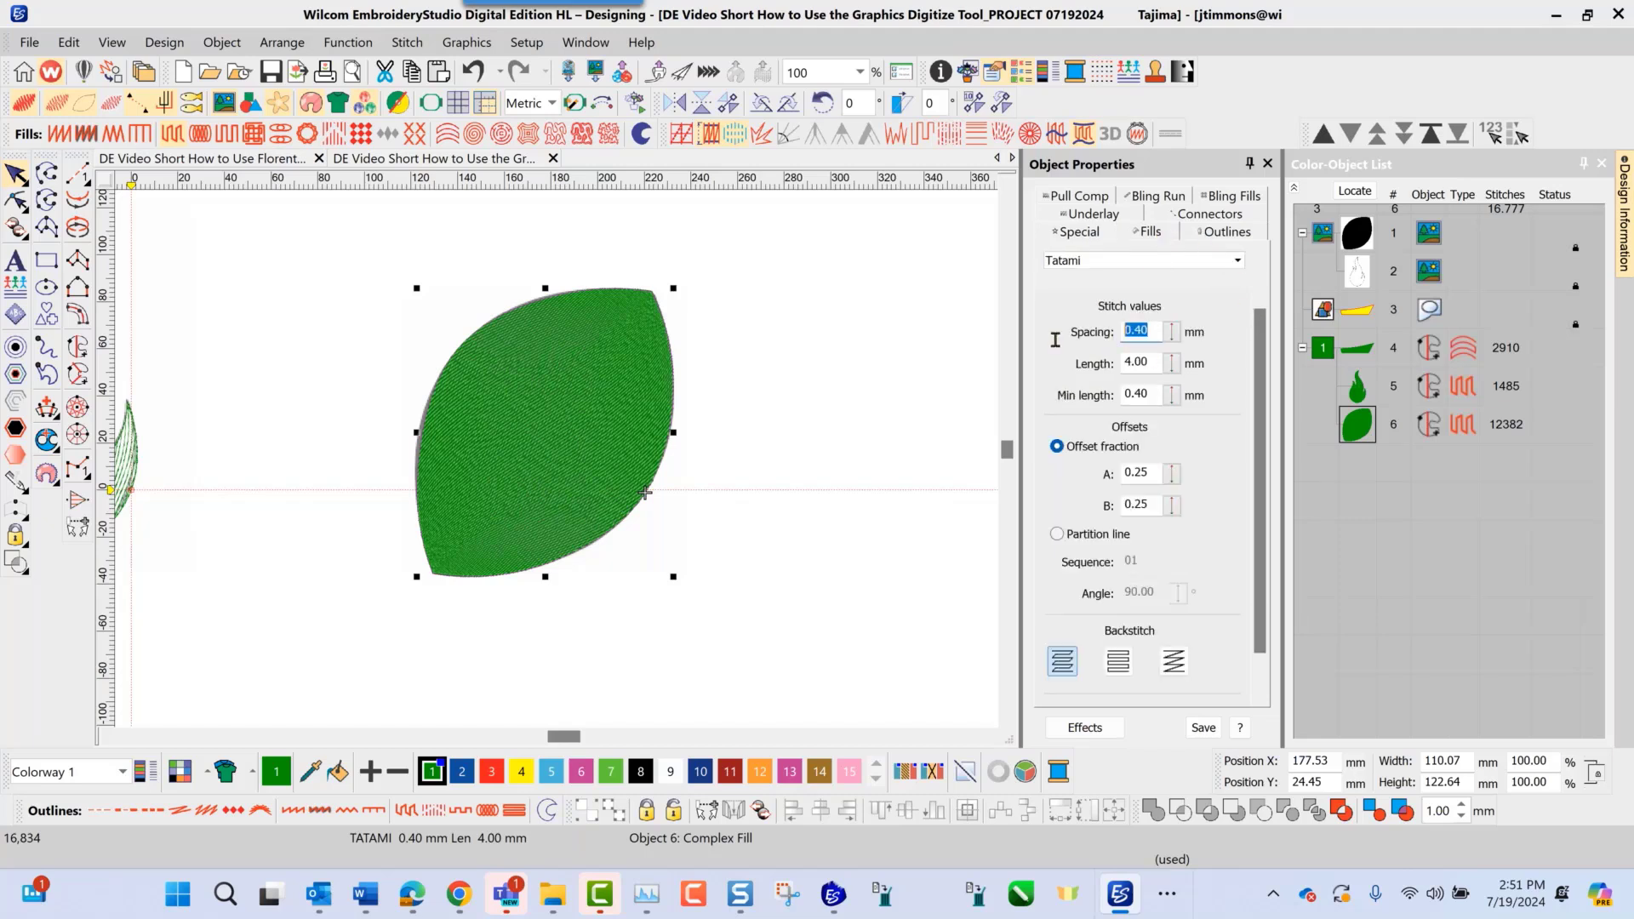
type("3.0")
key("Return")
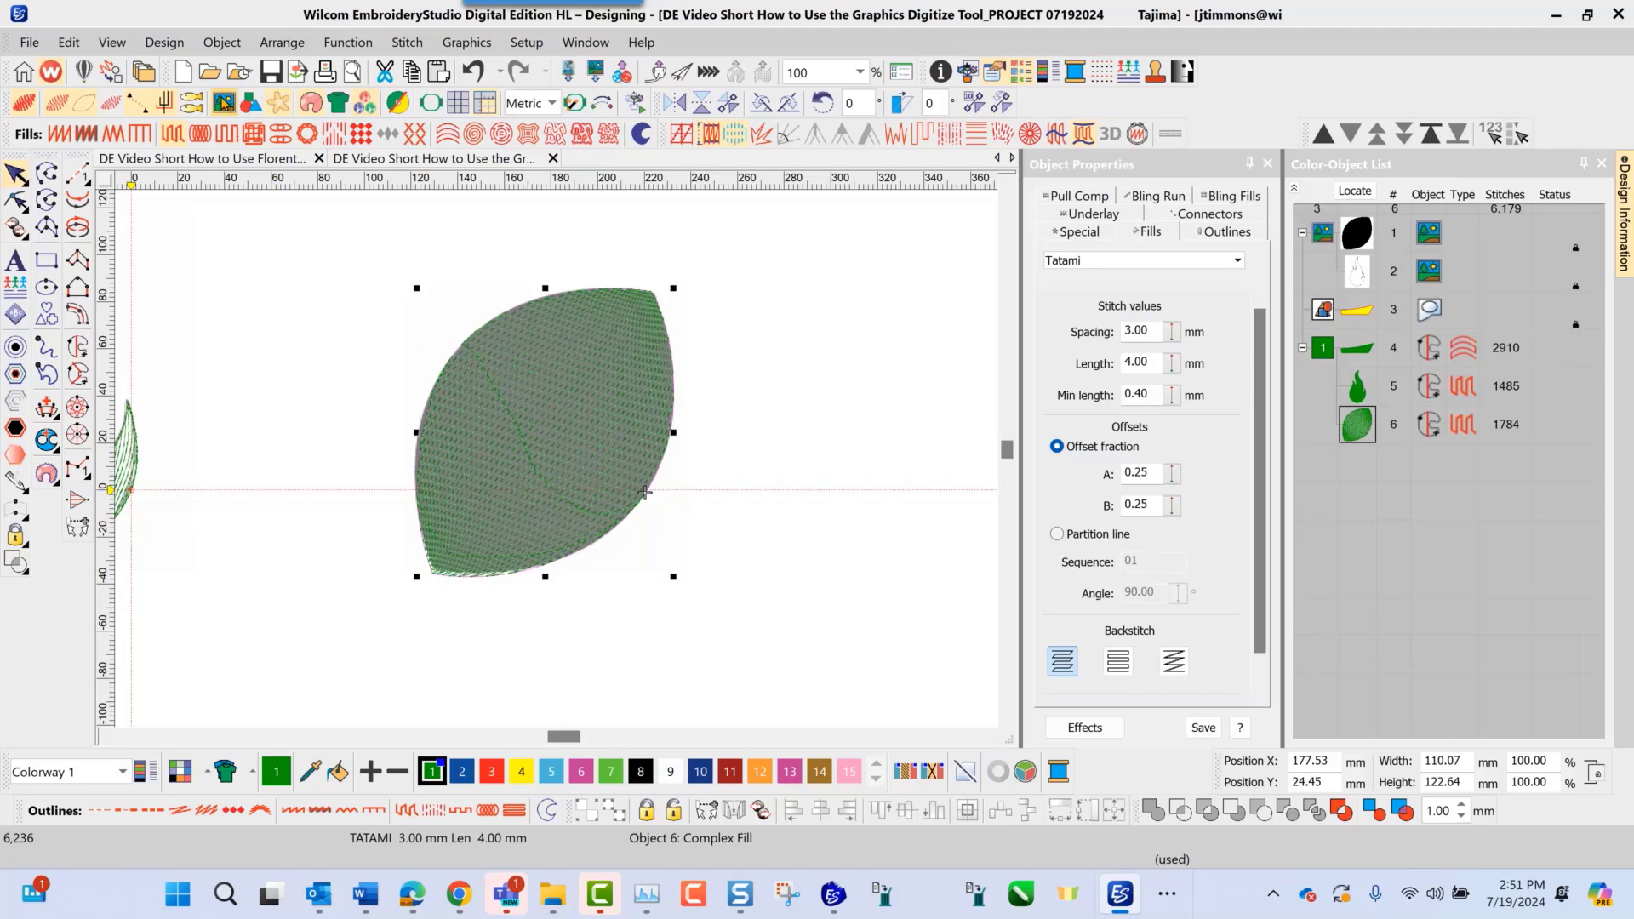
left_click(223, 102)
Show the leaf fill's reshape points and apply the Trapunto effect to it
scroll(523, 451, "up", 2)
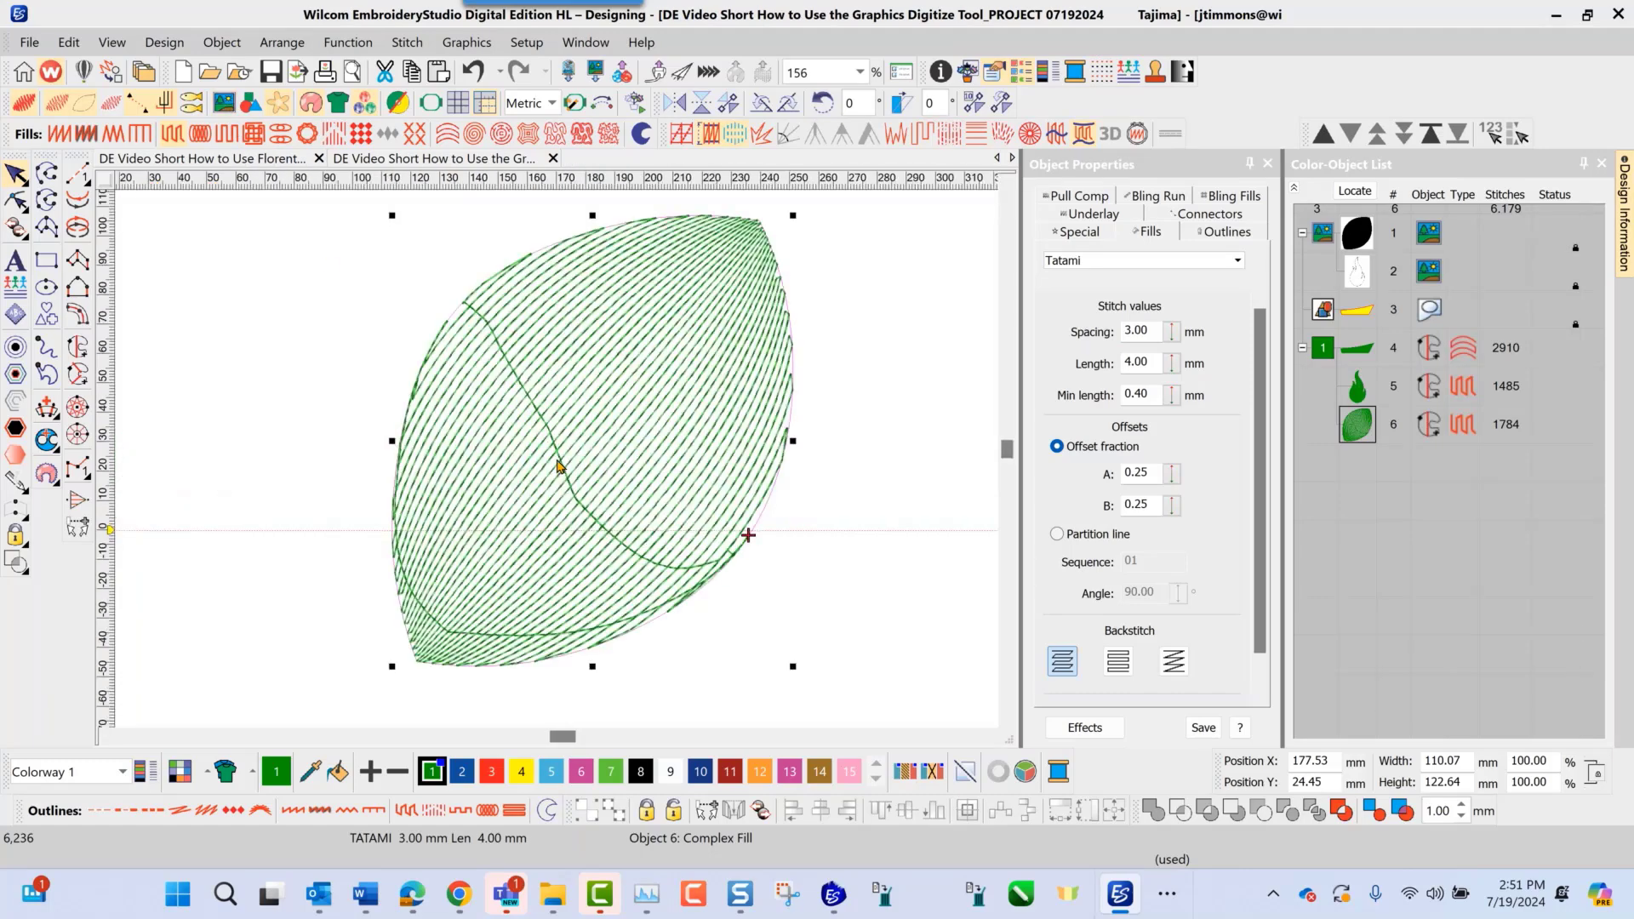
scroll(527, 485, "down", 2)
scroll(558, 456, "up", 1)
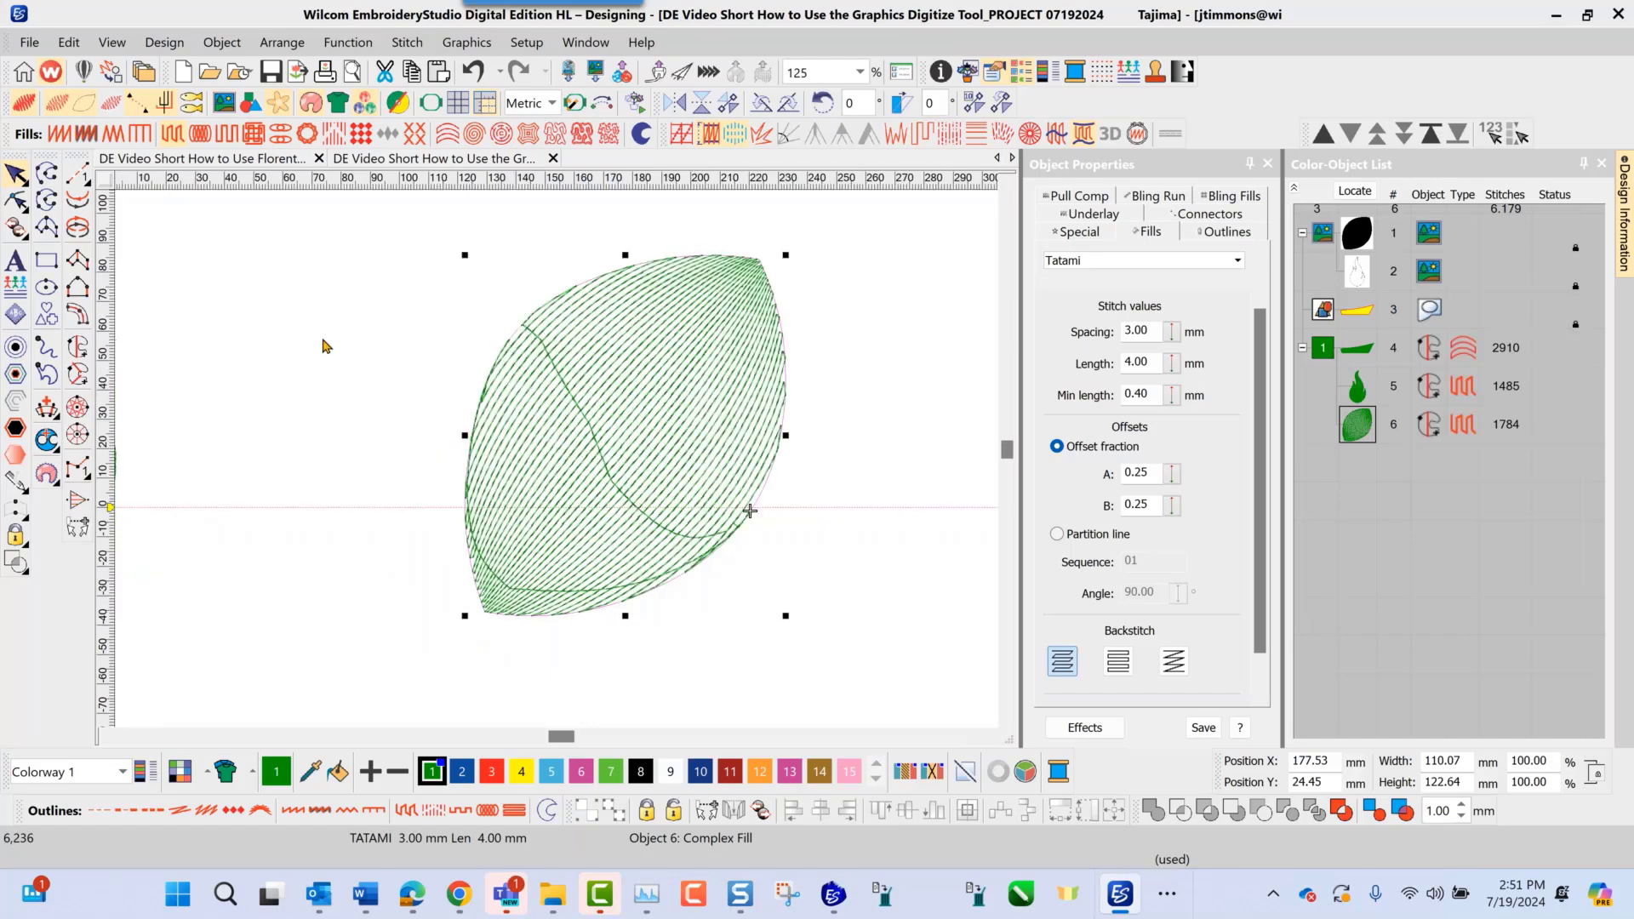
left_click(16, 201)
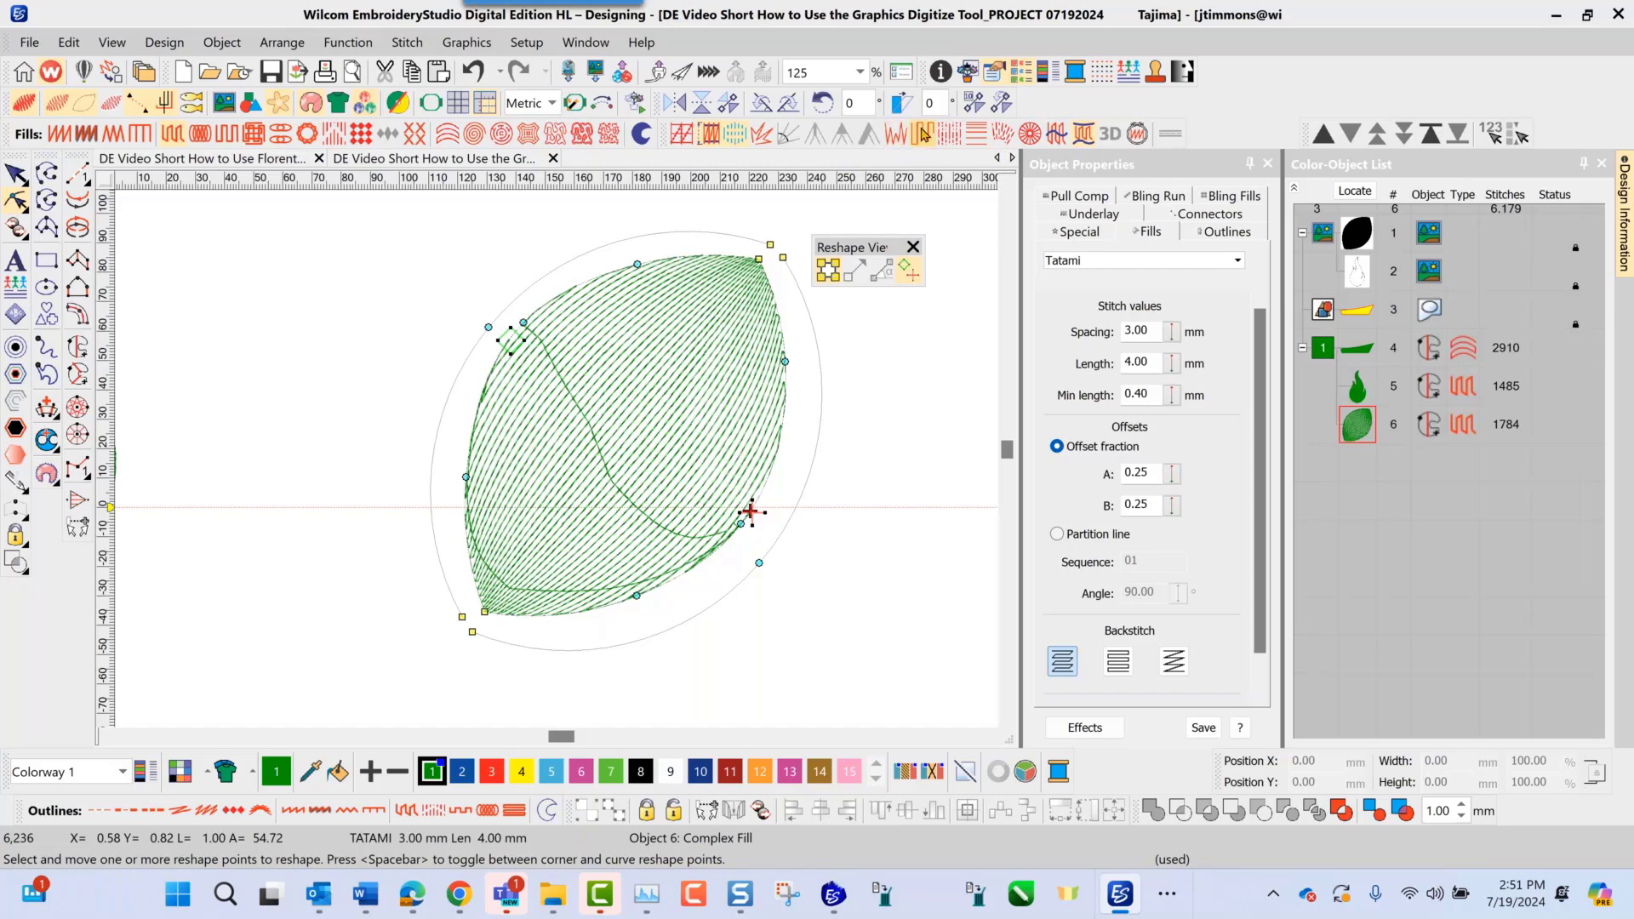
left_click(923, 139)
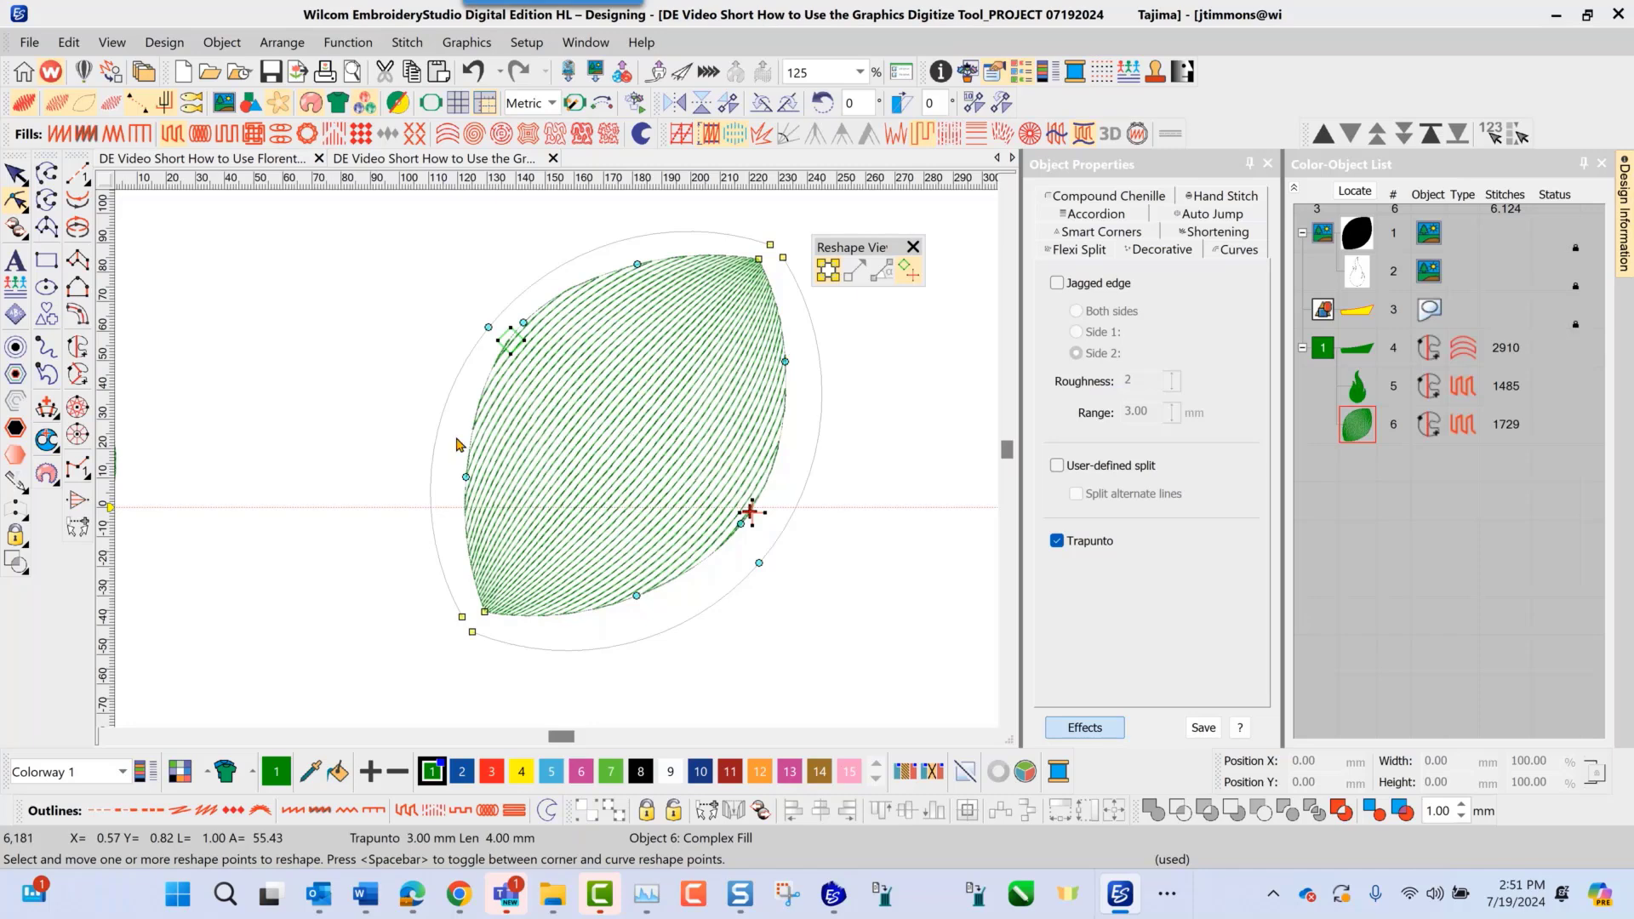
scroll(560, 466, "down", 3)
scroll(559, 466, "down", 1)
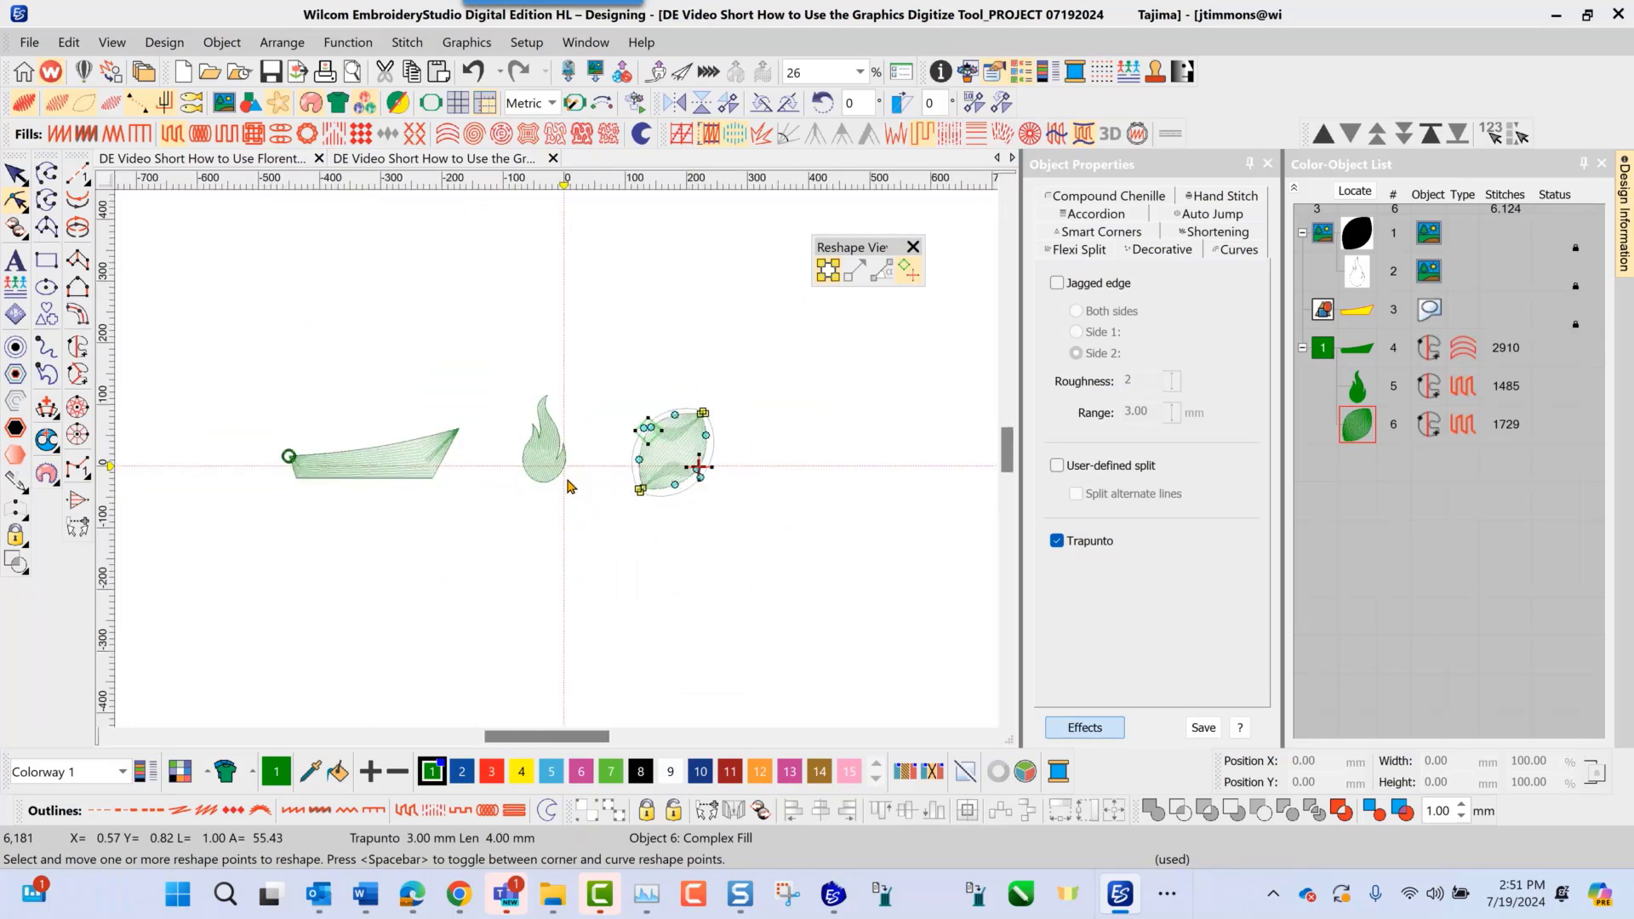
scroll(569, 489, "up", 1)
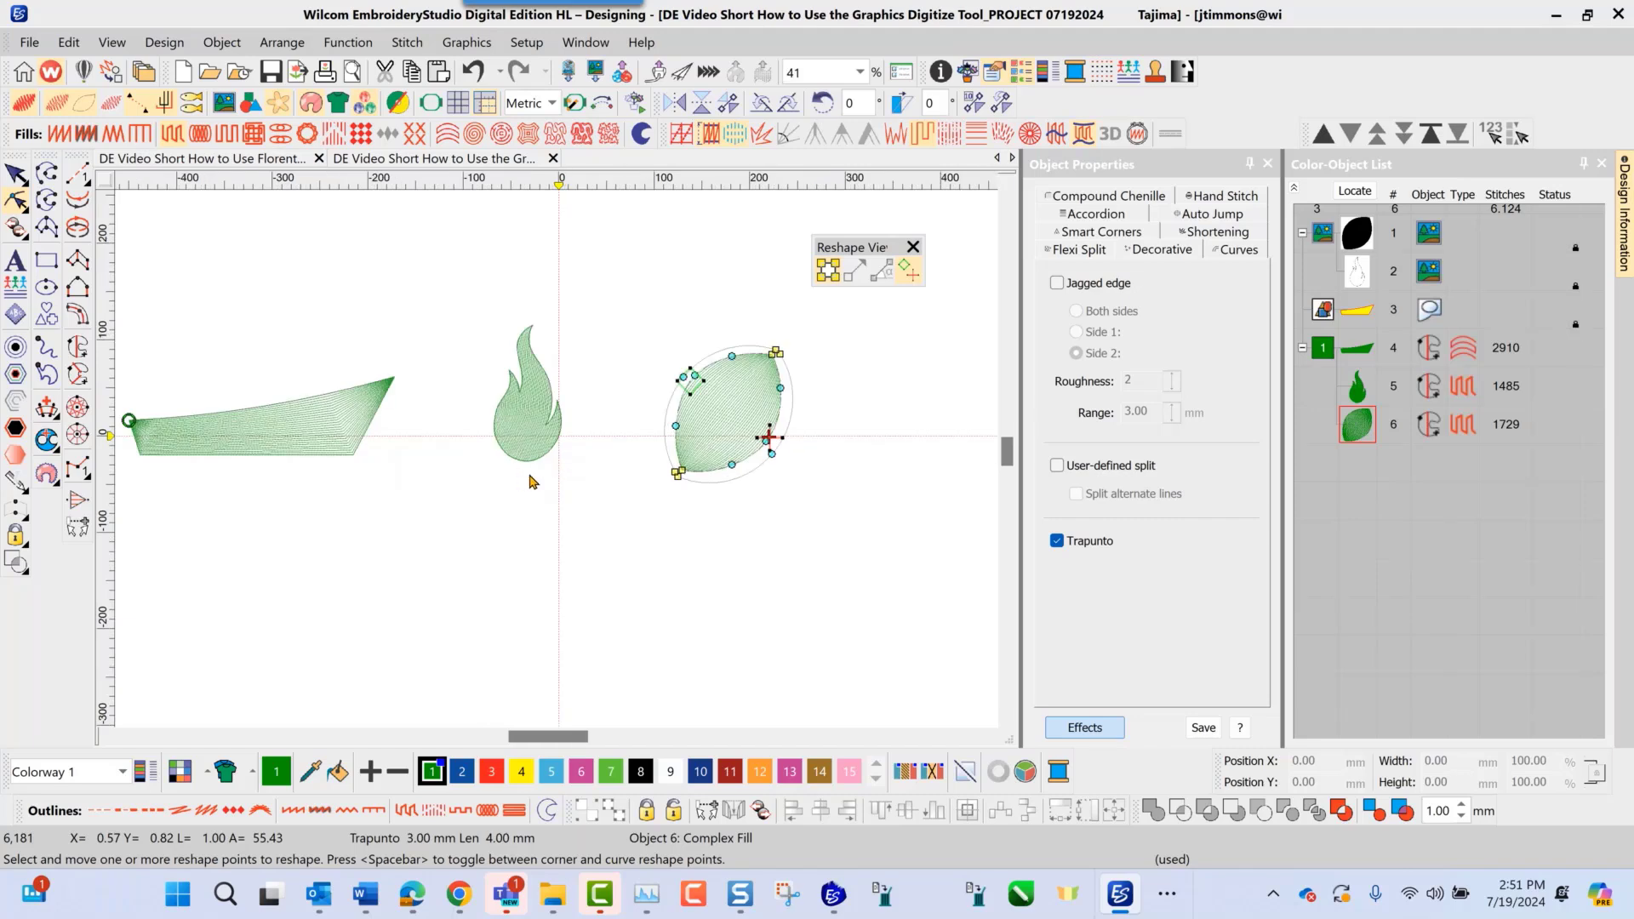